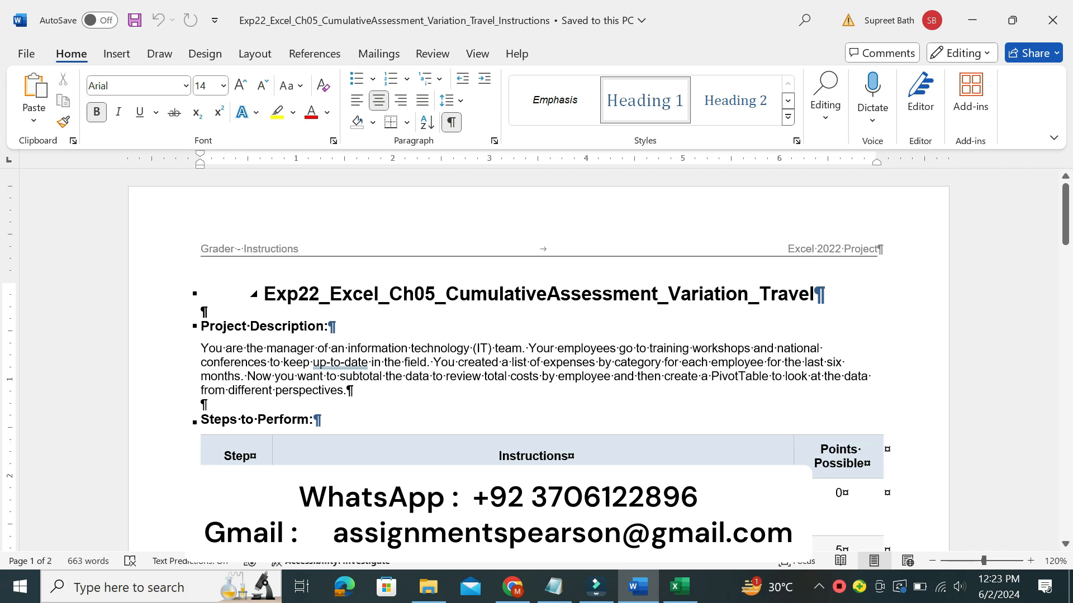
- Highlight the document title "Exp22_Excel_Ch05_CumulativeAssessment_Variation_Travel" in yellow
key(ctrl+shift+Right)
key(ctrl+shift+Right)
key(ctrl+shift+Right)
key(ctrl+shift+Right)
key(ctrl+shift+Right)
key(ctrl+shift+Right)
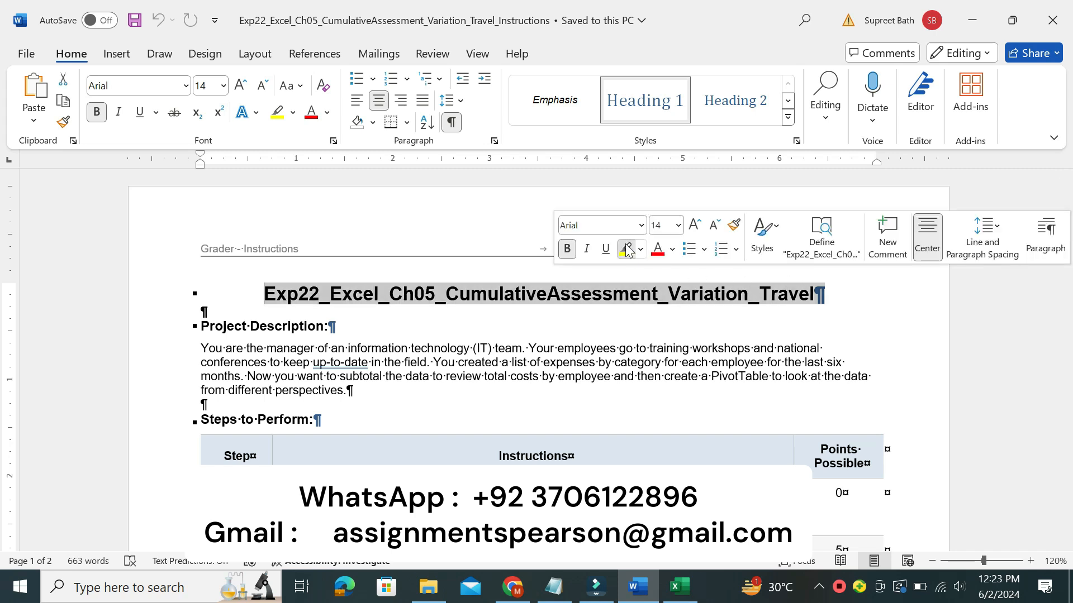
key(ctrl+alt+h)
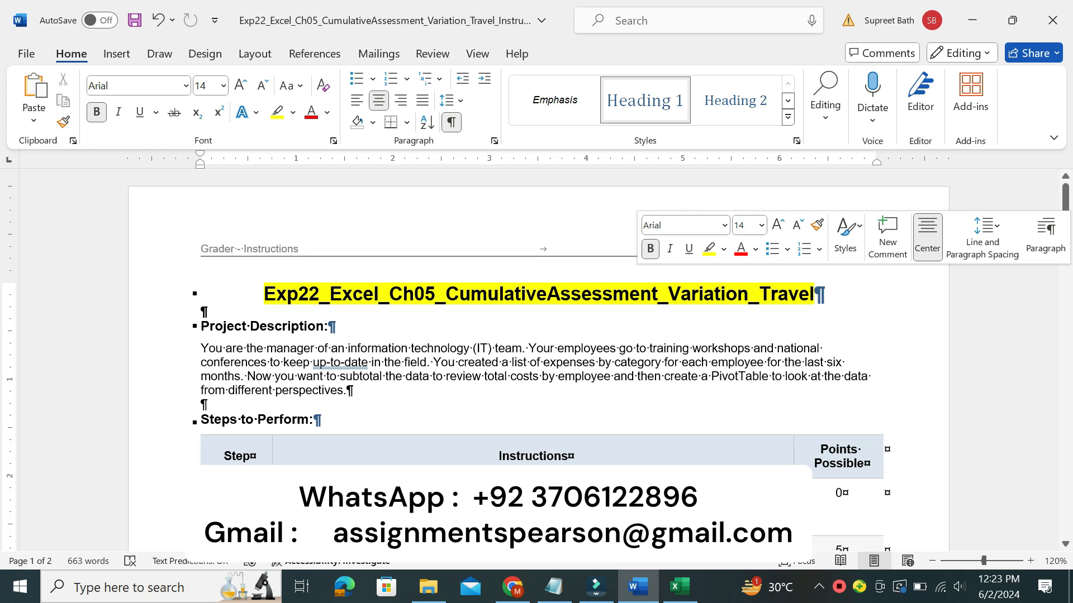
- Switch to Excel to view the Subtotals worksheet, and return to the instructions document in Word
click(680, 587)
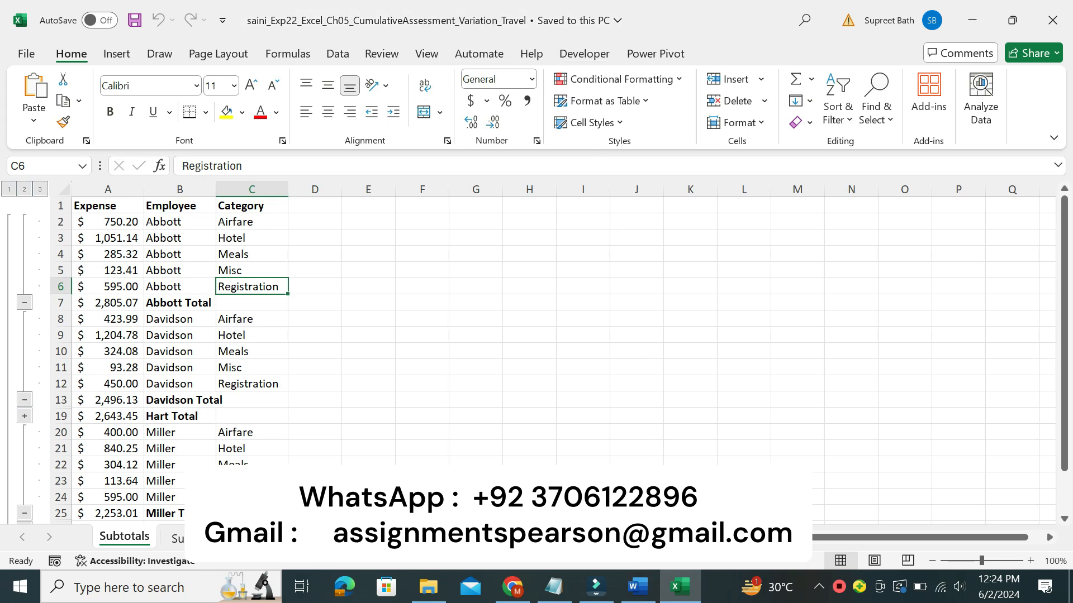
click(638, 587)
right_click(299, 333)
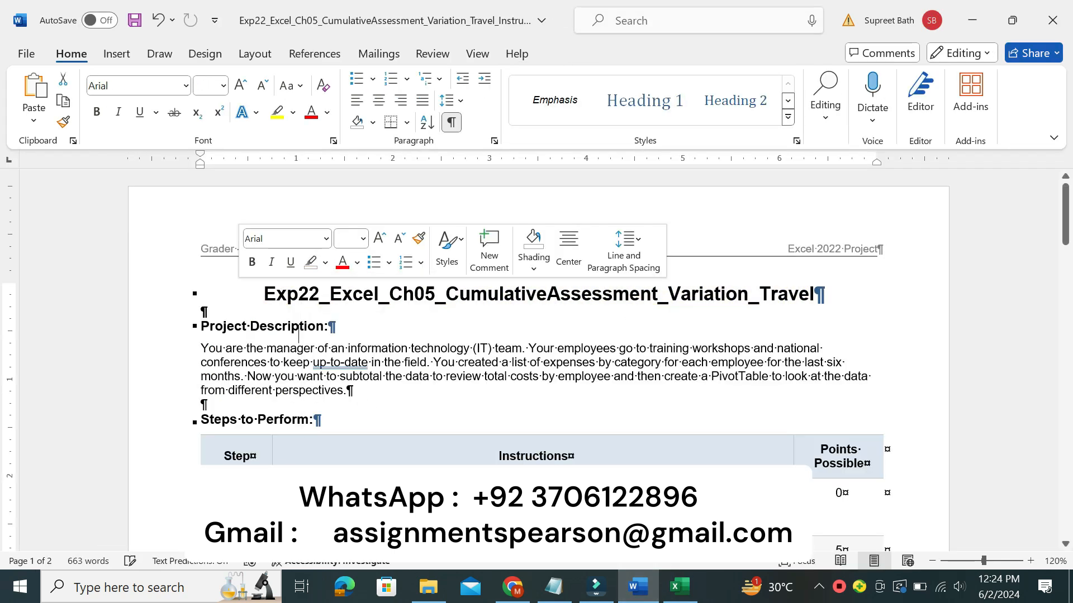
- Set the step 1 instruction text in the table to 14 pt and highlight it in yellow
drag(1068, 228, 1068, 273)
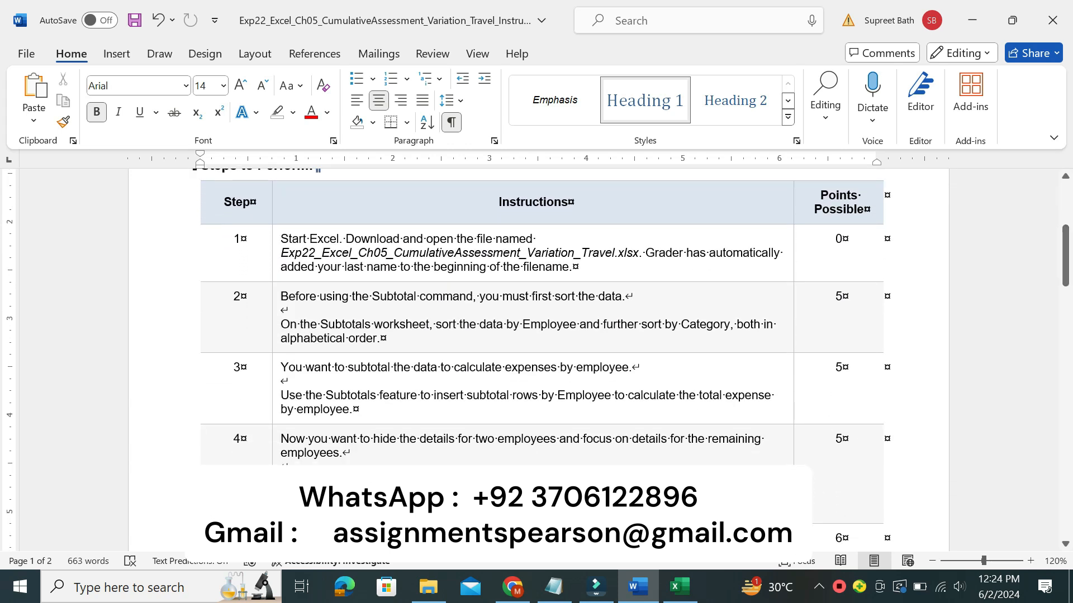
click(275, 272)
click(378, 219)
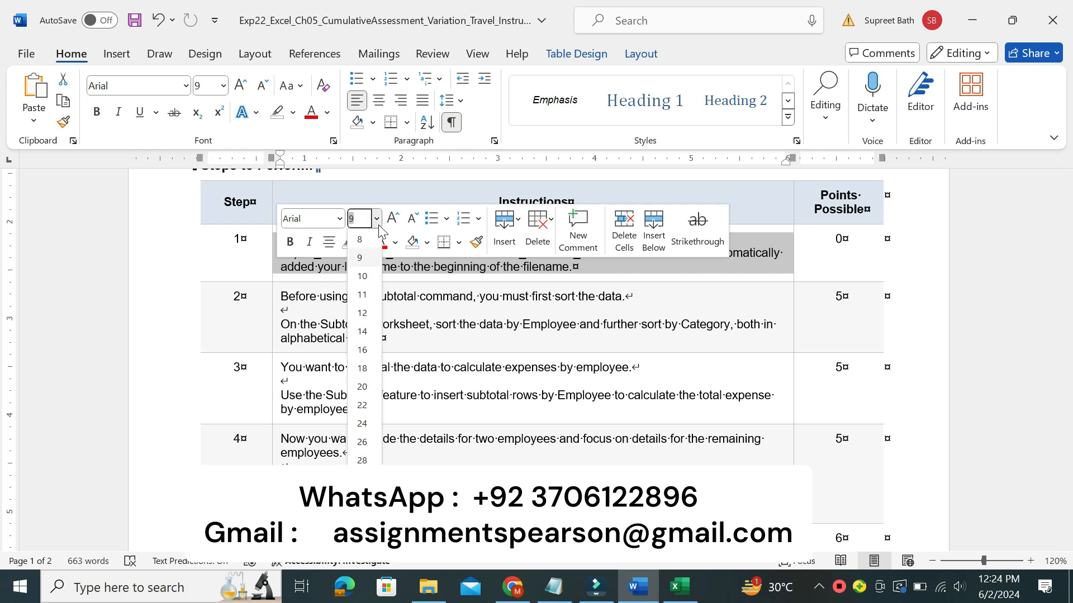
click(362, 331)
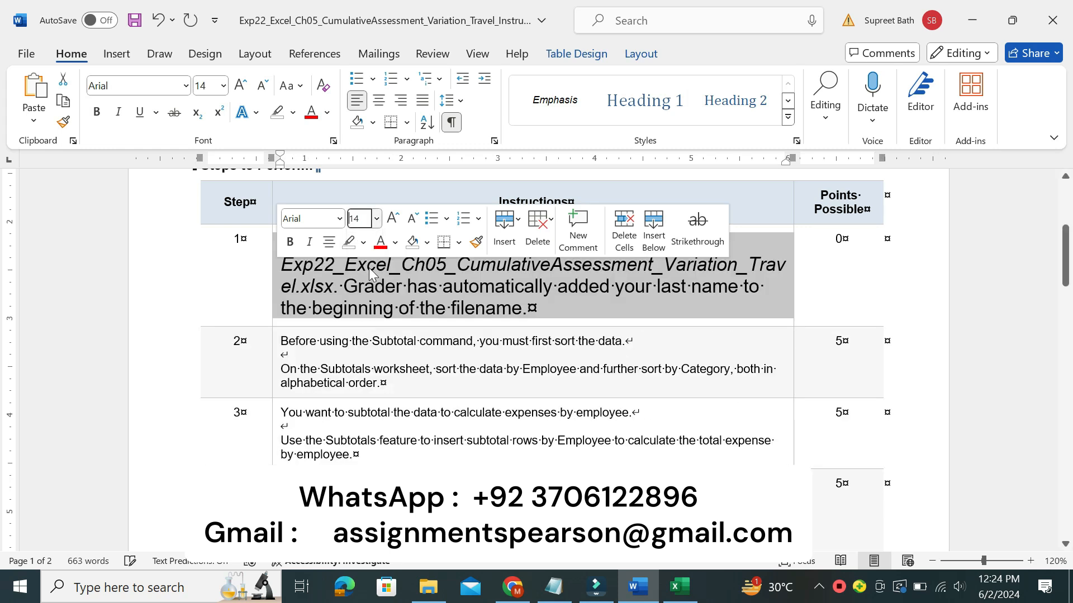
click(363, 242)
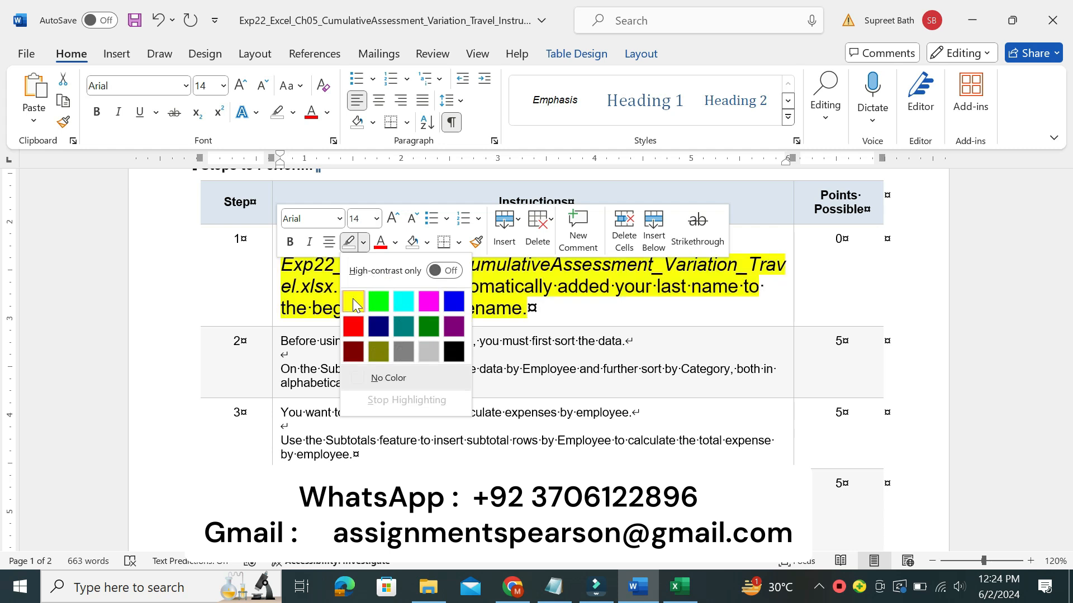
click(353, 304)
click(358, 308)
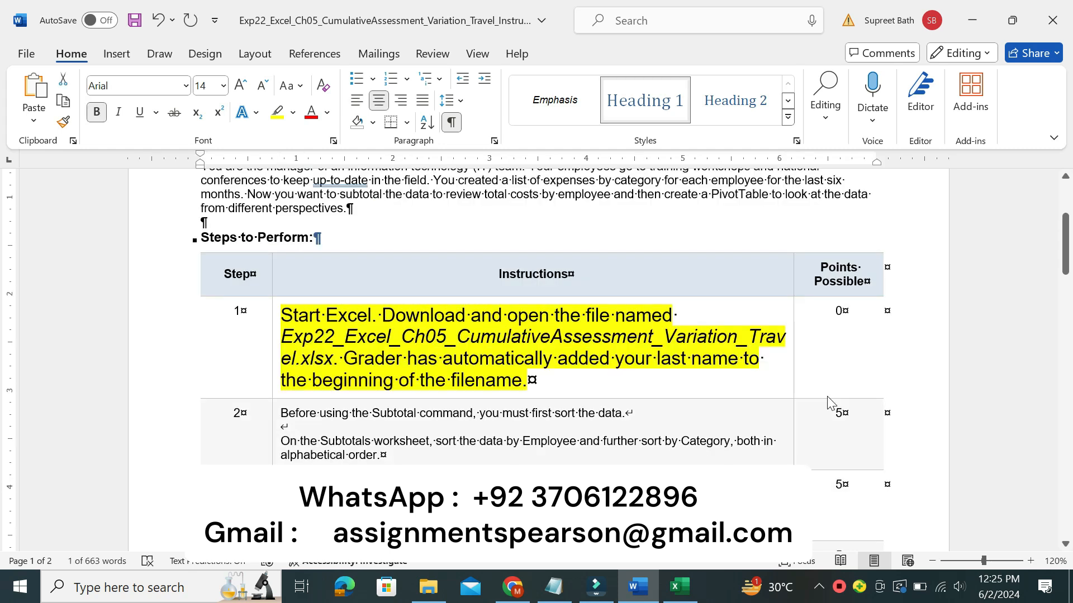
- Switch to Excel to check the open workbook against the step 1 instruction, and return to Word
key(alt)
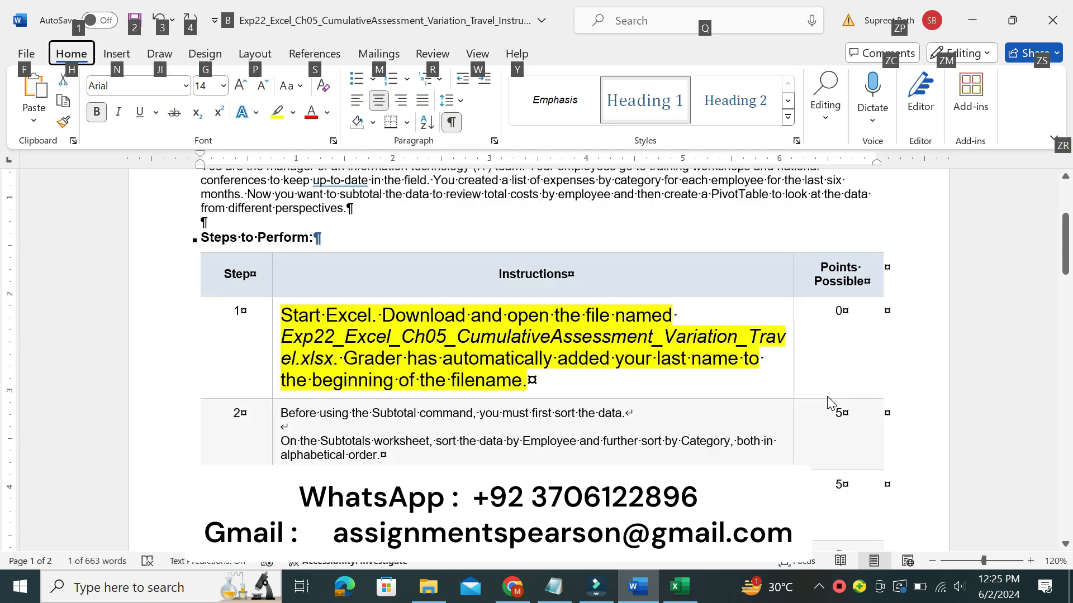
key(alt)
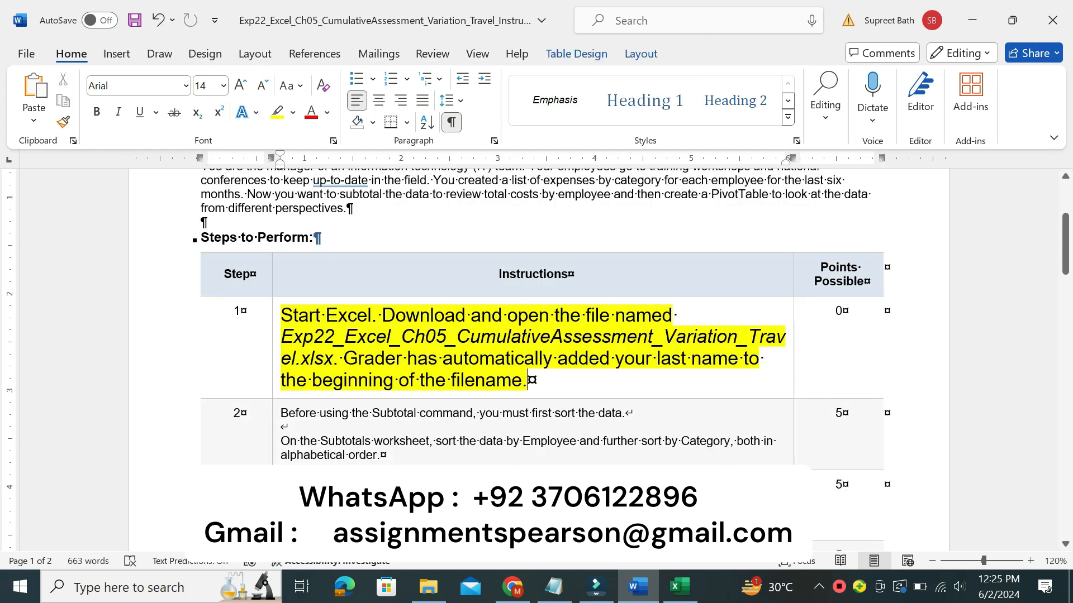
click(679, 586)
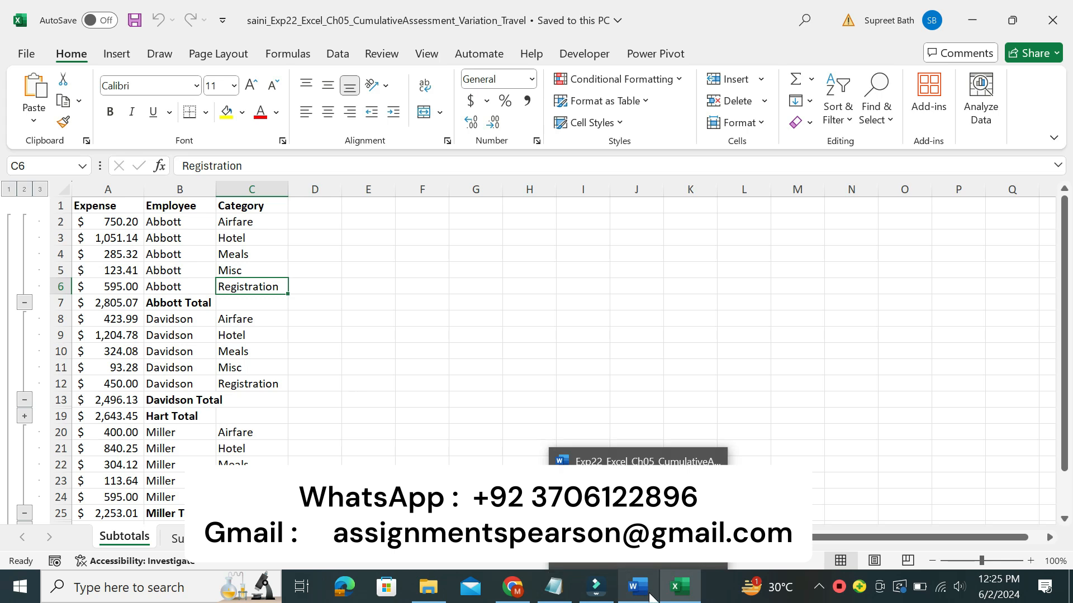
click(637, 455)
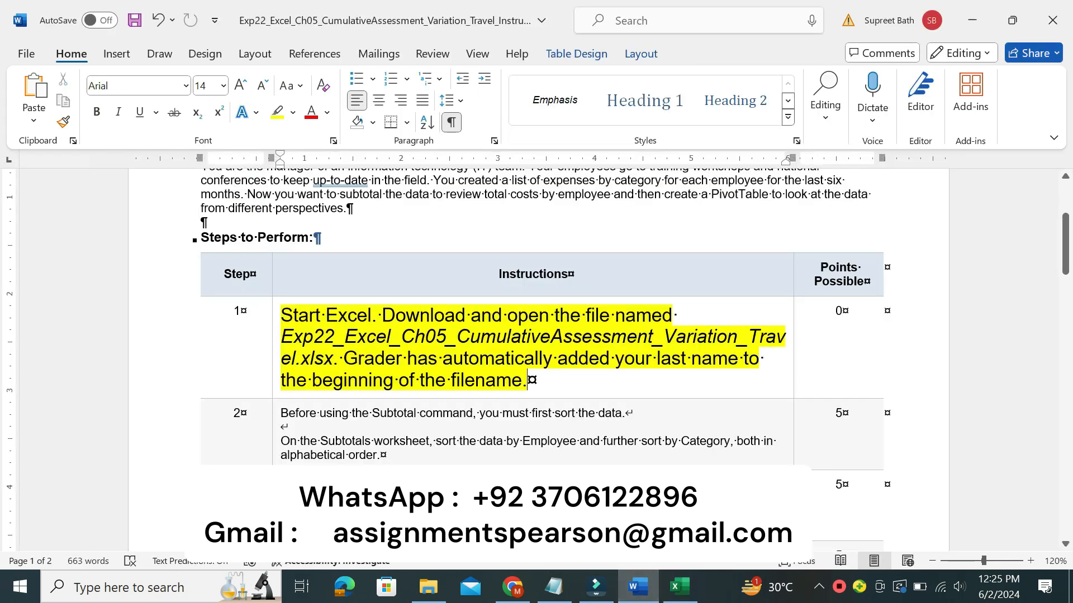
- Set the step 1 instruction text back to 9 pt and remove its highlight
click(272, 386)
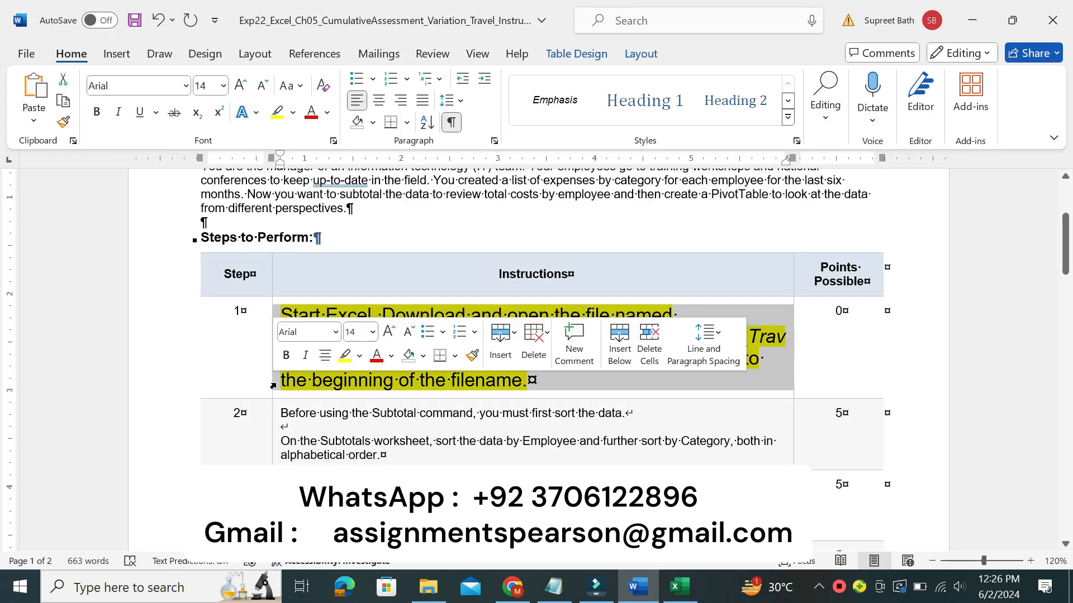
click(373, 335)
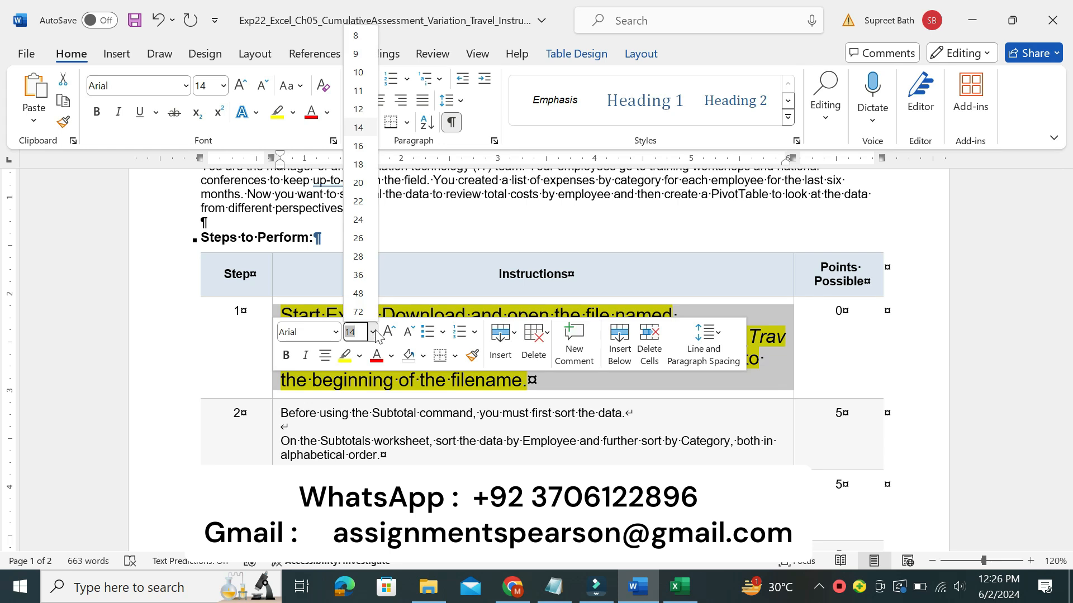
click(360, 56)
click(293, 113)
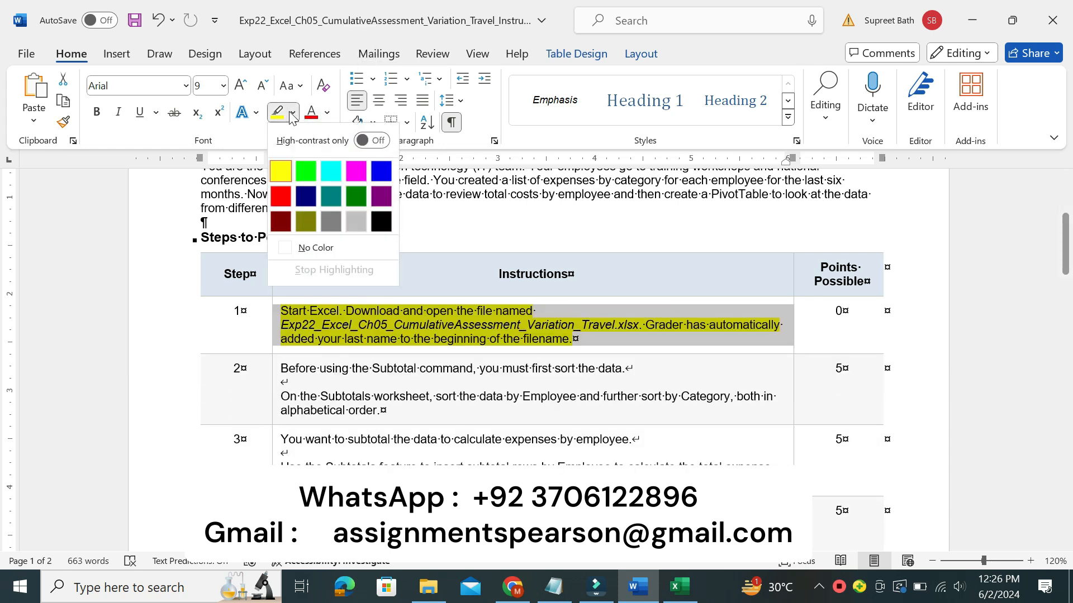
click(316, 248)
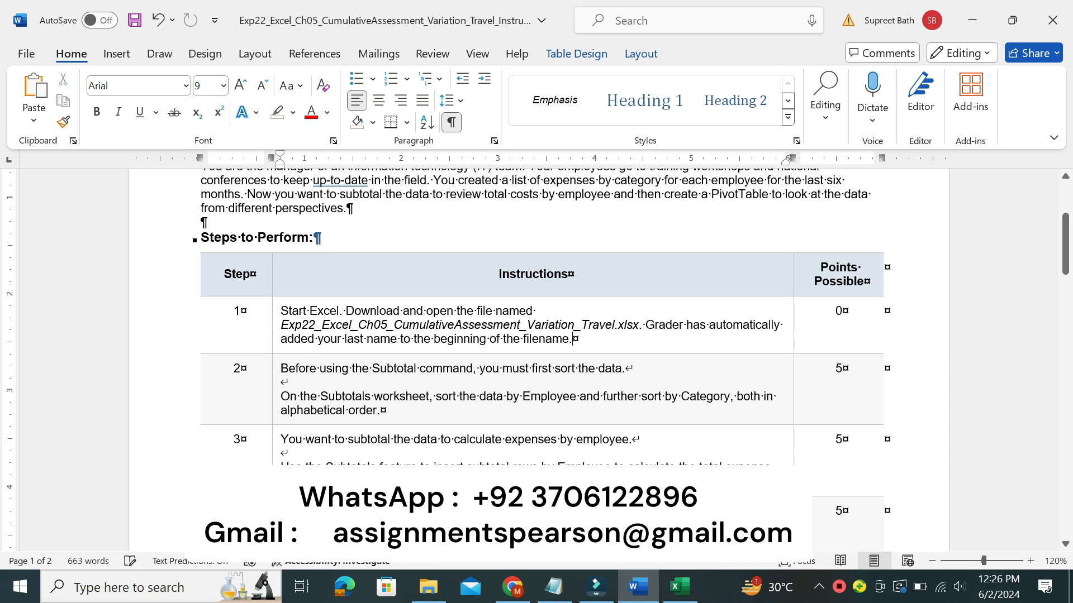
- Set the step 2 instruction text in the table to 14 pt and highlight it in yellow
click(278, 390)
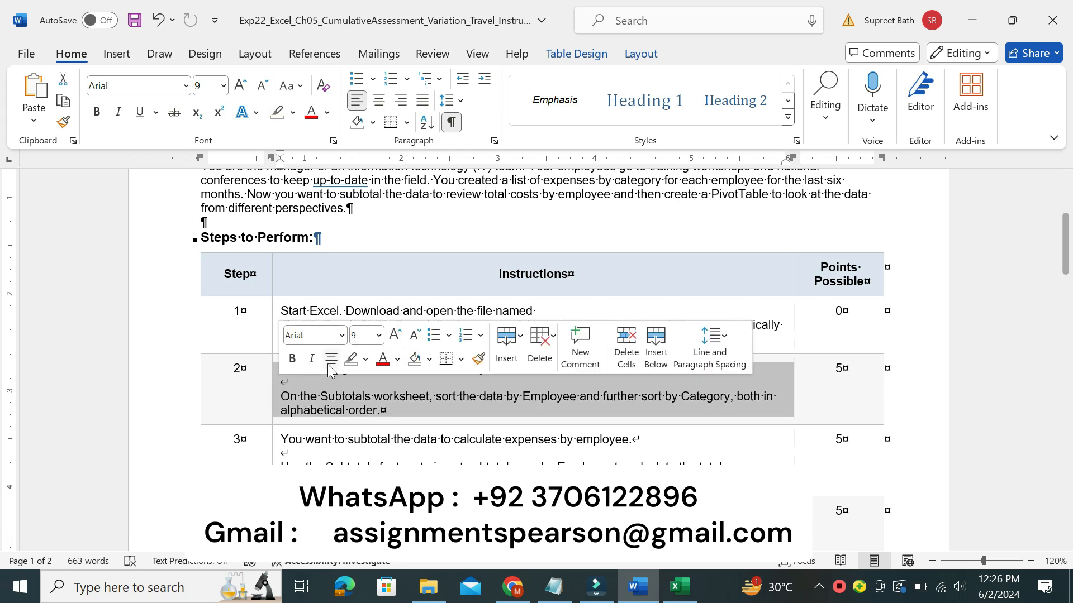
click(378, 337)
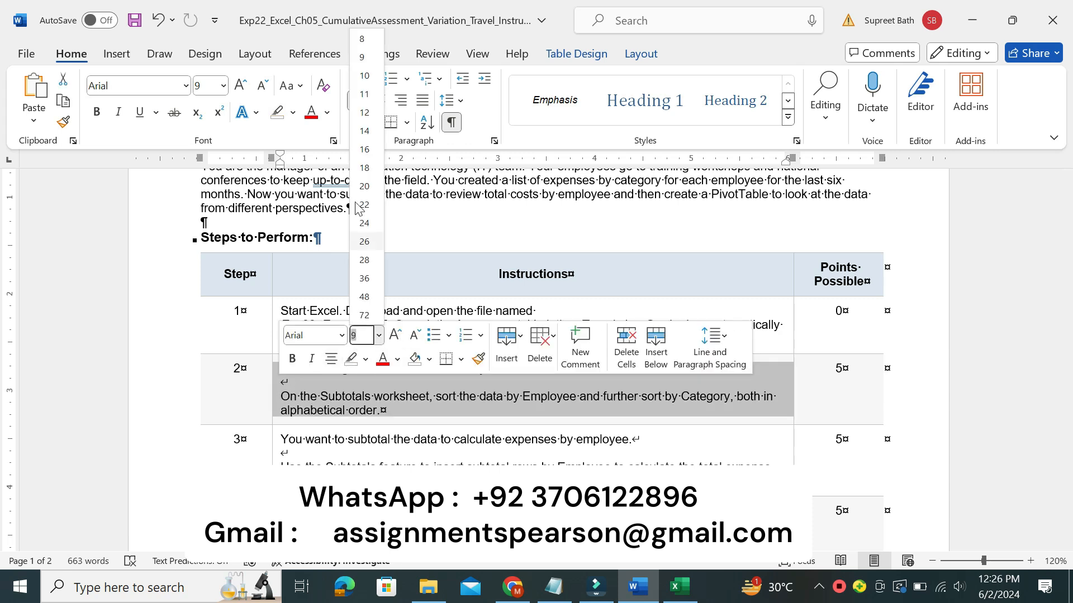
click(365, 131)
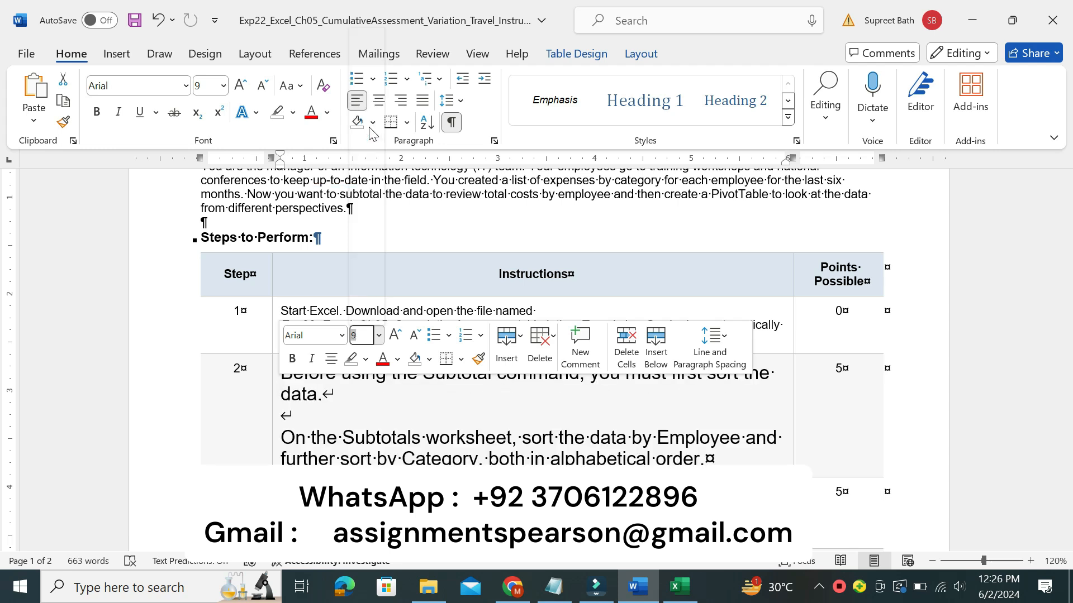
click(293, 112)
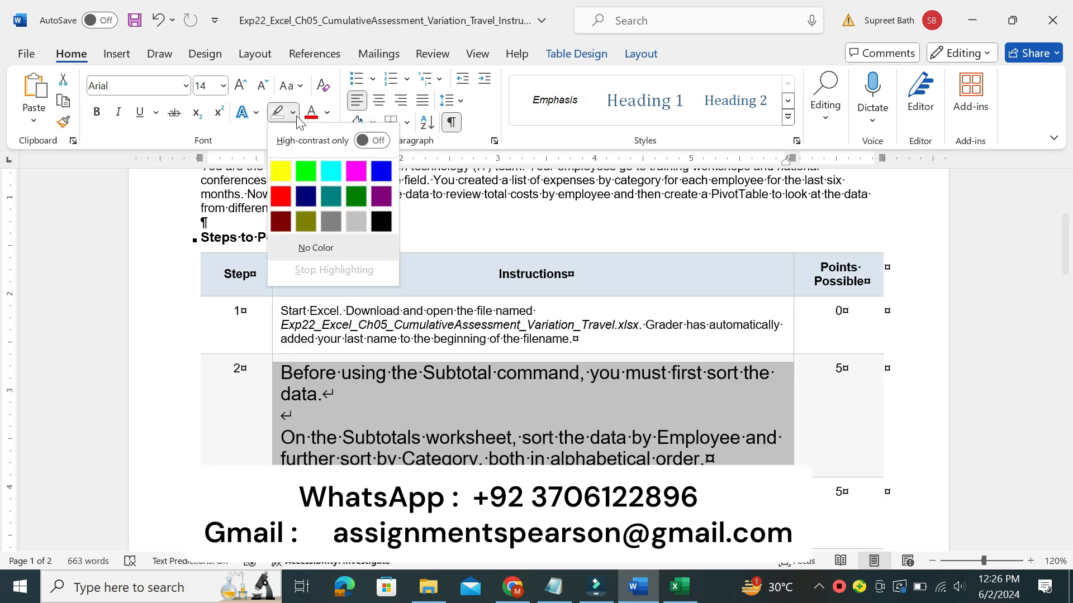
click(287, 181)
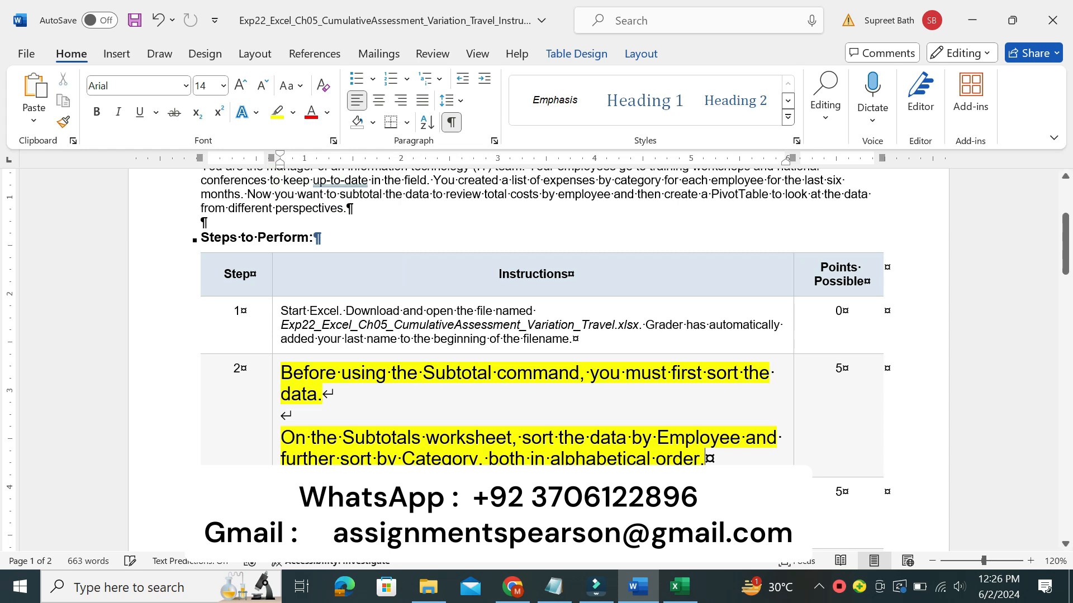
- Change the highlight of "On the Subtotals worksheet" in the step 2 instruction to turquoise, keeping the wording intact
drag(281, 438, 467, 450)
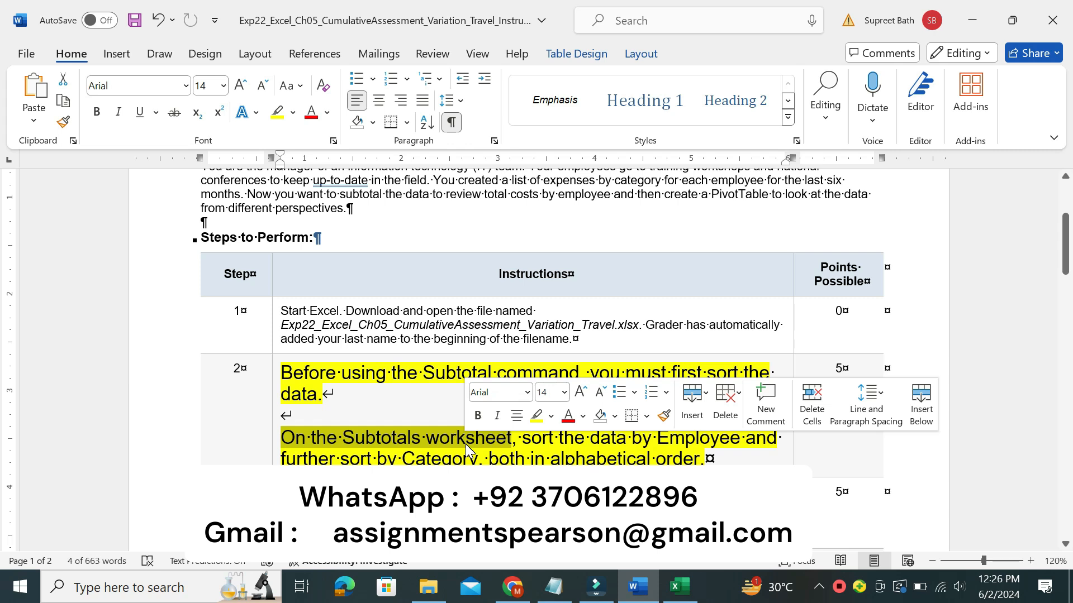
click(552, 418)
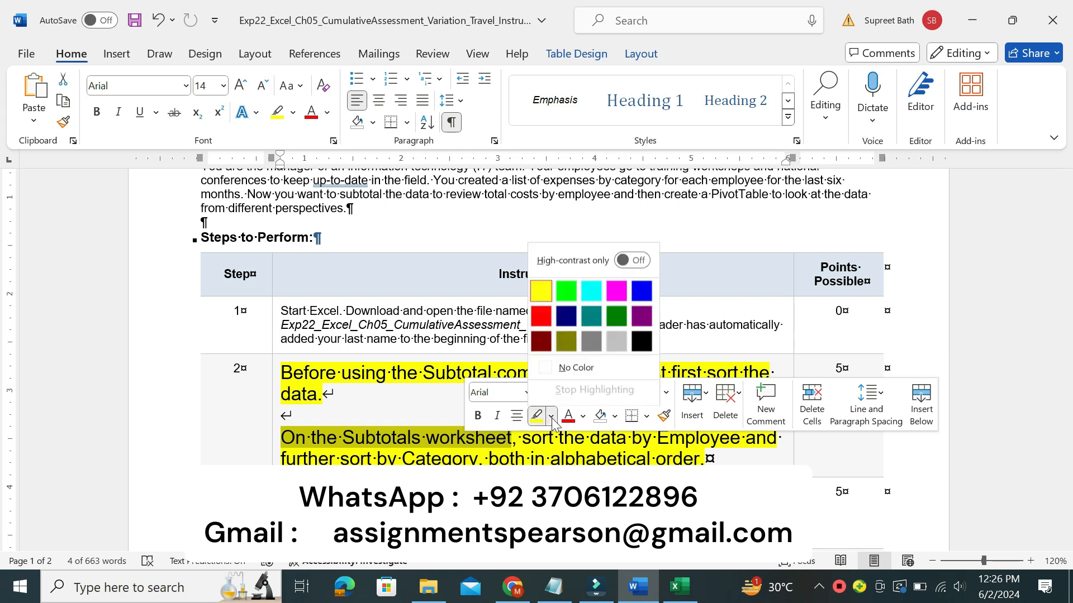
click(590, 290)
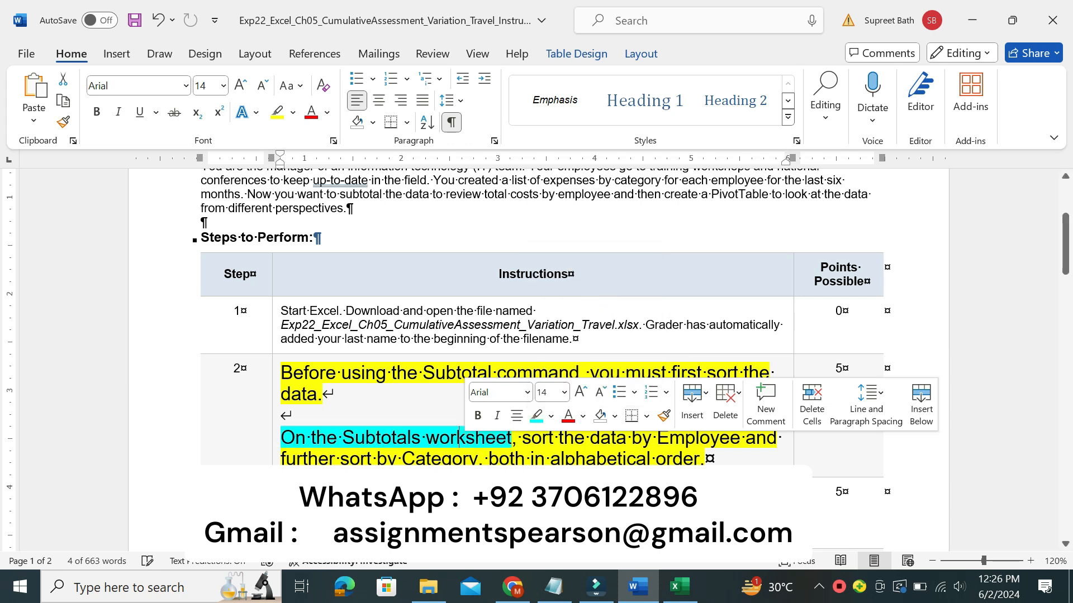
drag(355, 437, 447, 438)
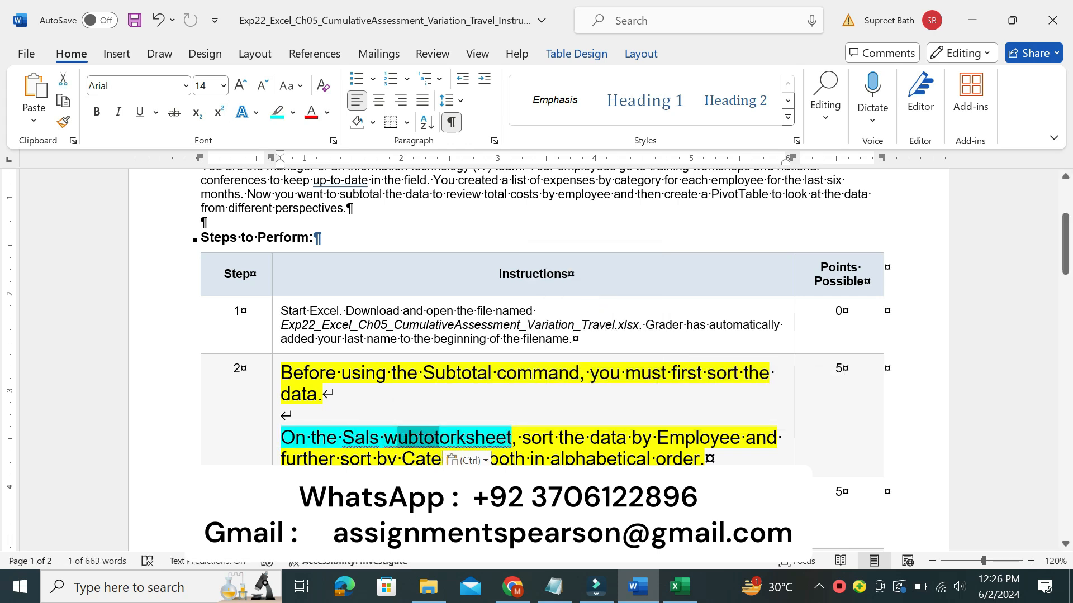
key(ctrl+z)
- Check the Subtotals worksheet in Excel, and in Word highlight step 2's "sort the data by Employee and further sort by Category, both in alphabetical order" in turquoise
click(679, 586)
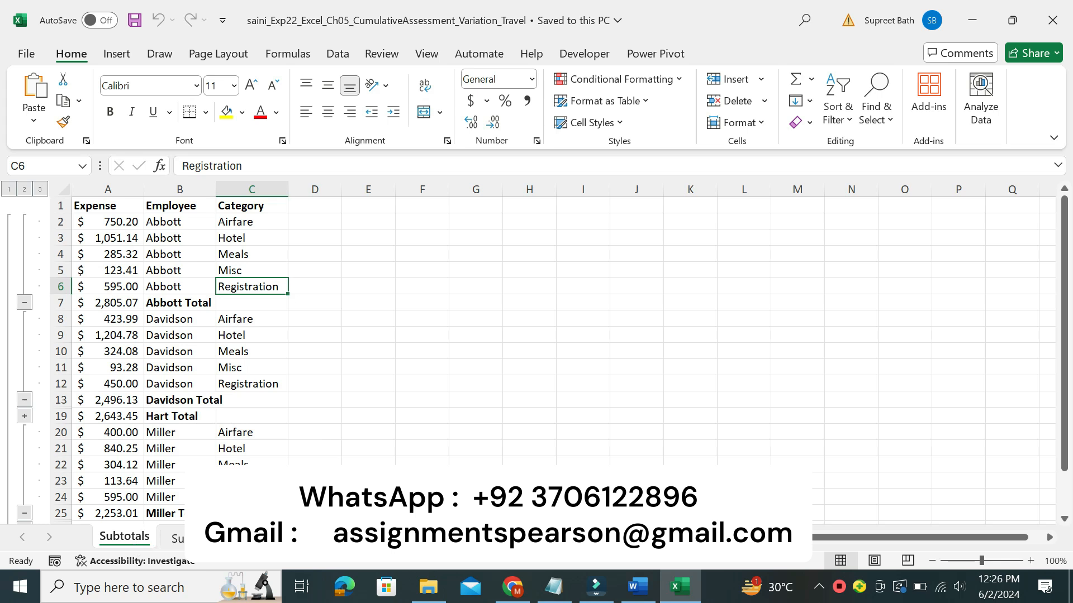
click(643, 588)
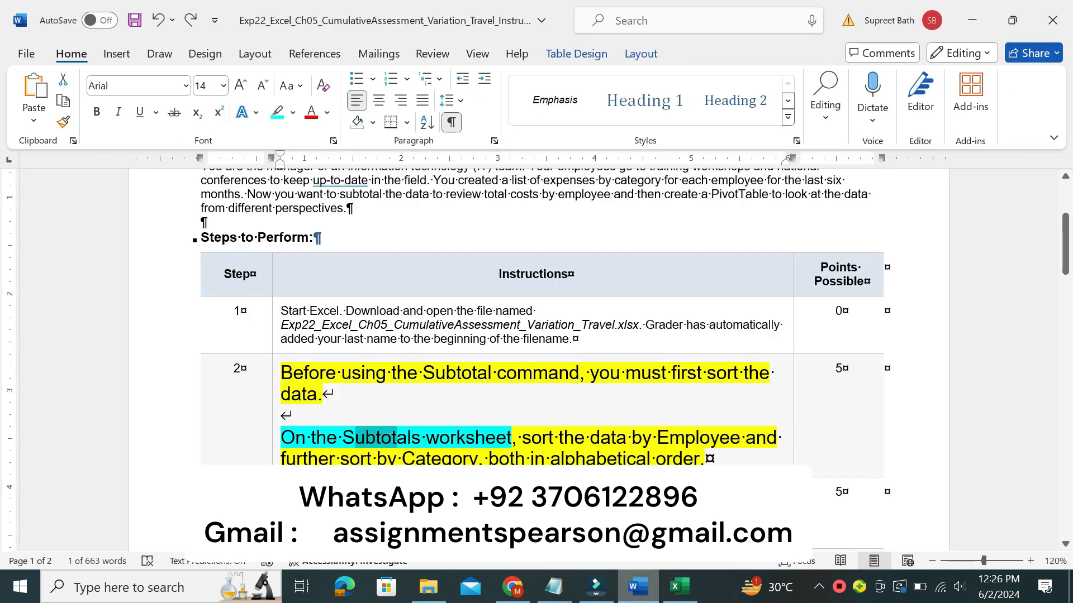
drag(521, 438, 703, 458)
click(669, 437)
drag(522, 438, 726, 436)
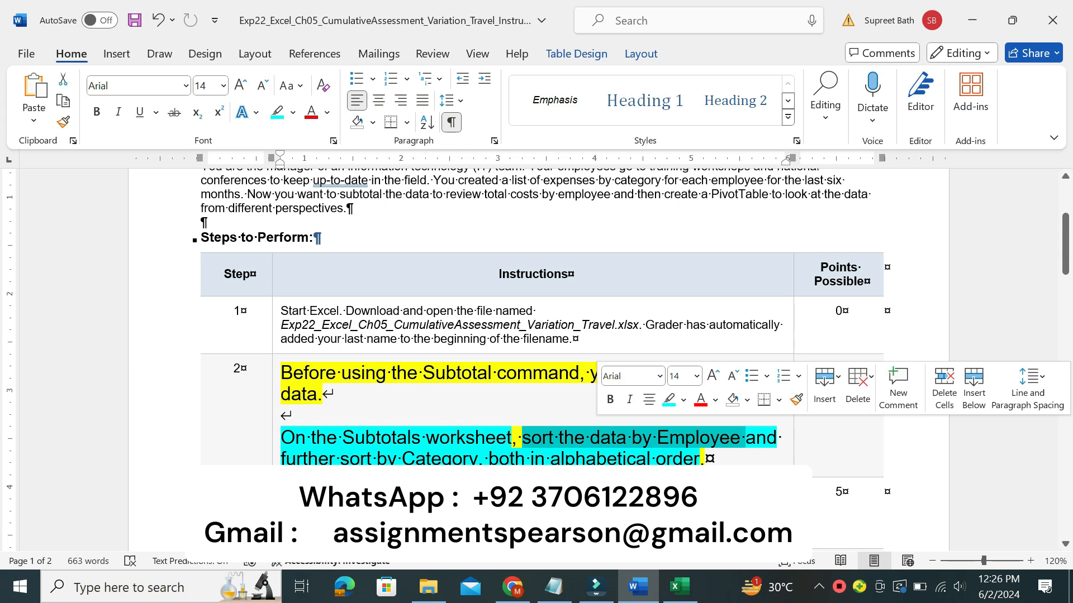
- Switch to Excel and compare the Subtotals worksheet's Sort levels with the step 2 instruction in Word, closing the Sort settings without applying
click(679, 587)
click(335, 55)
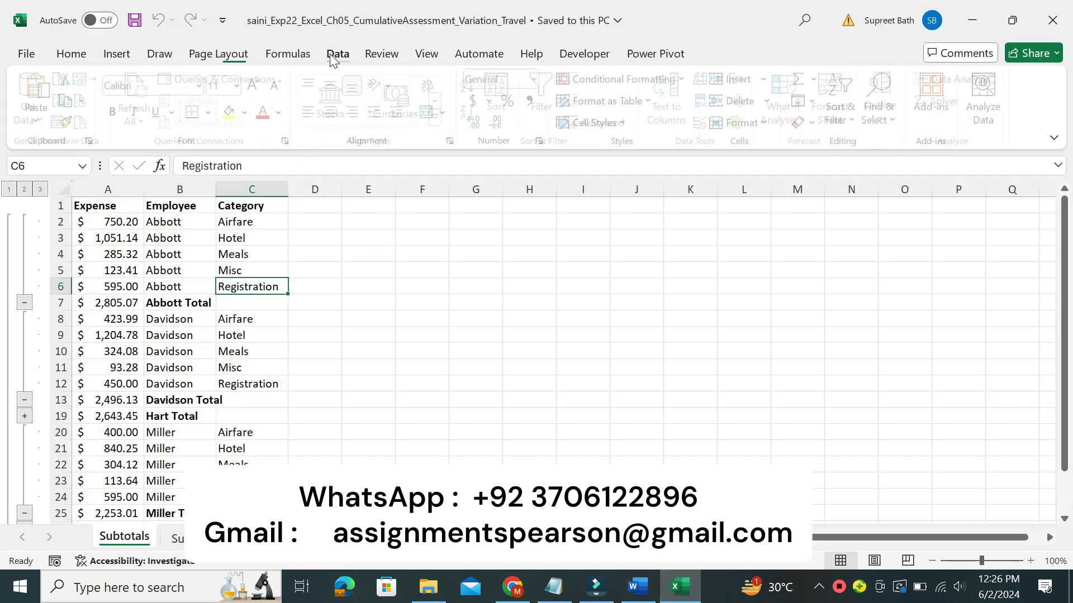
click(501, 95)
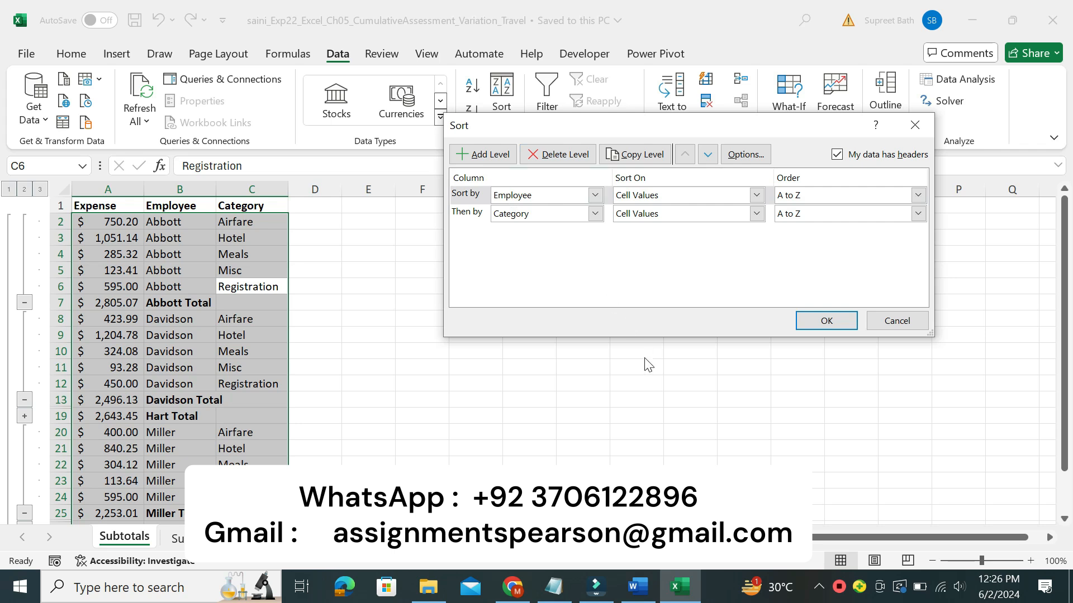
click(637, 586)
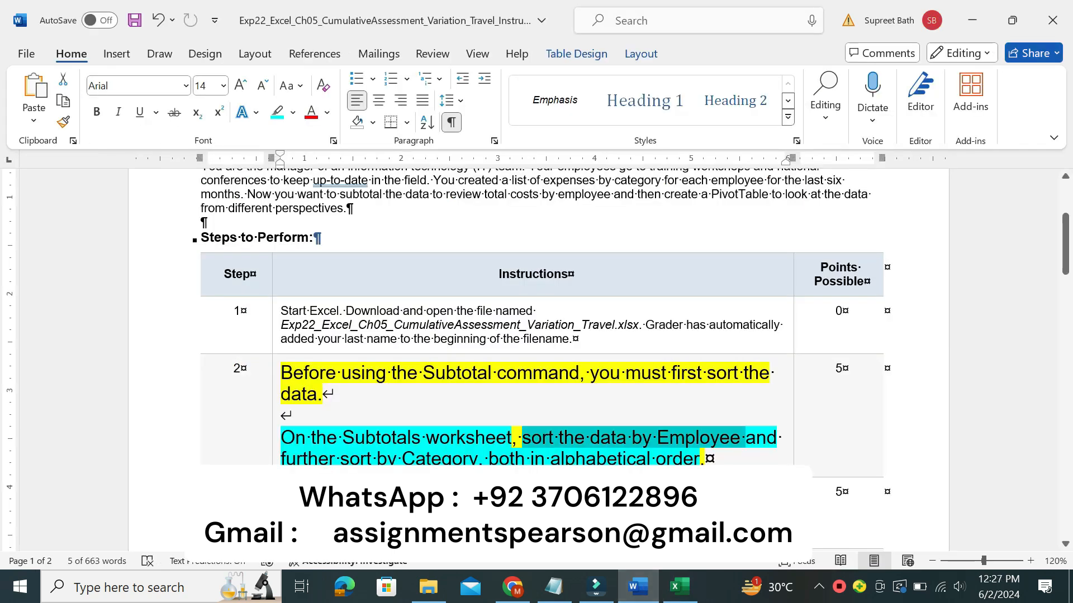
drag(292, 459, 476, 458)
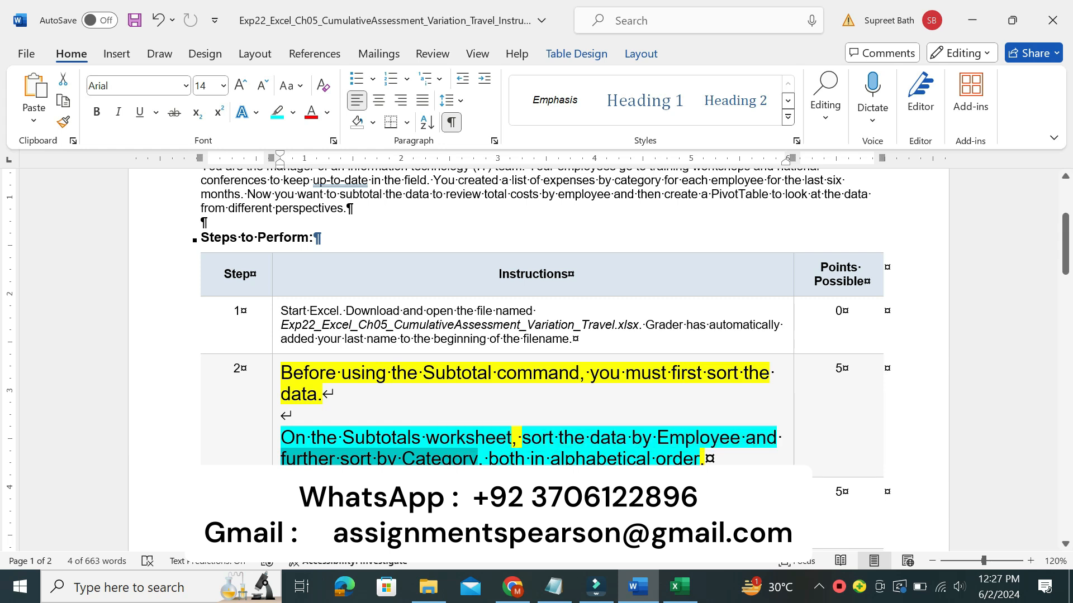
click(680, 587)
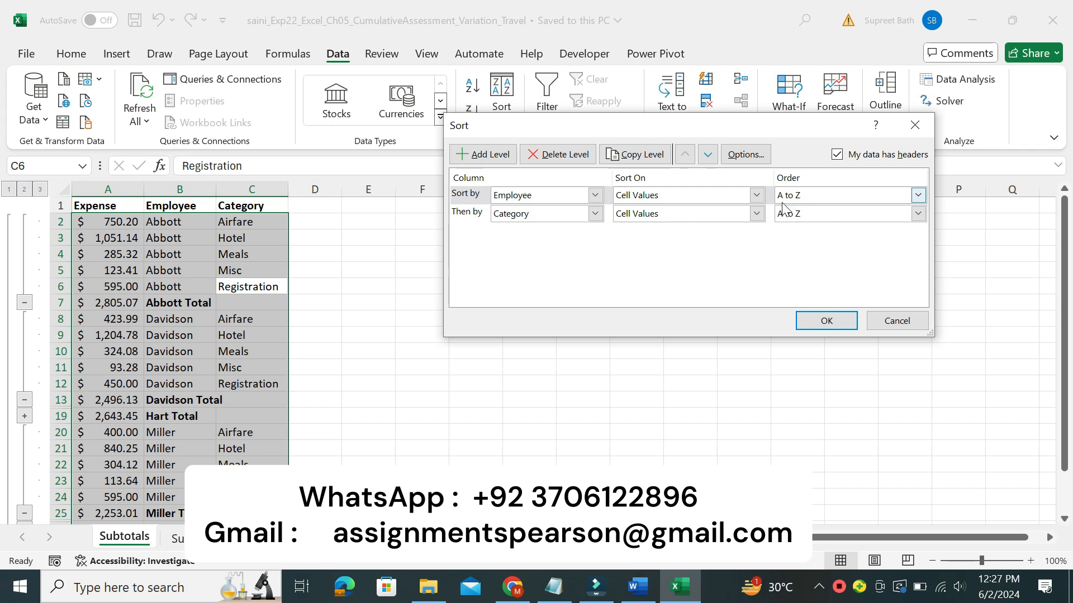
click(887, 317)
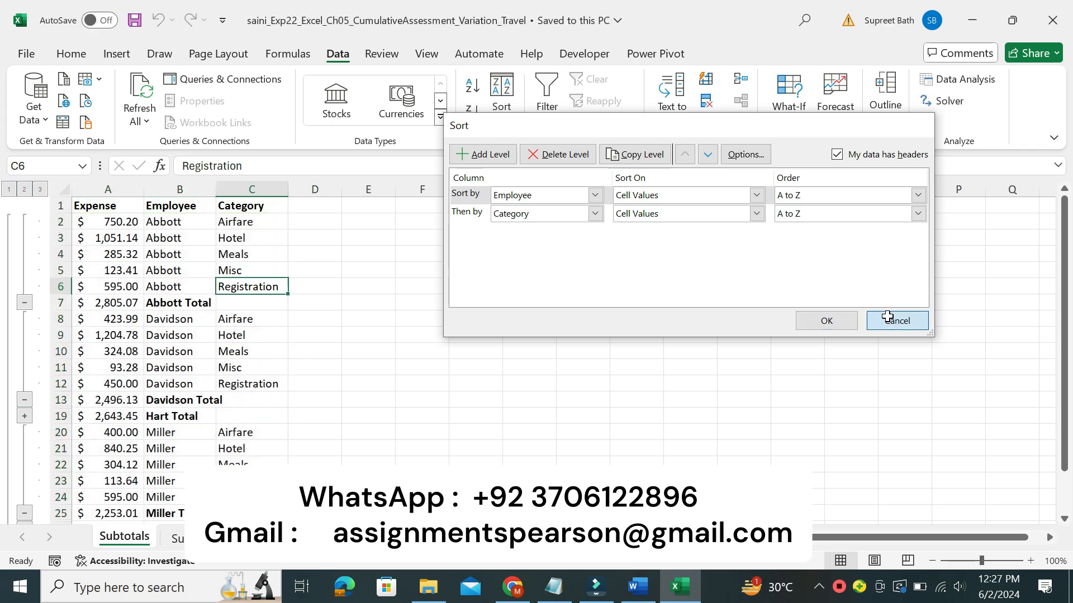
- Enter the note "This Is Solution File" in cell F8 of the Subtotals worksheet
click(447, 324)
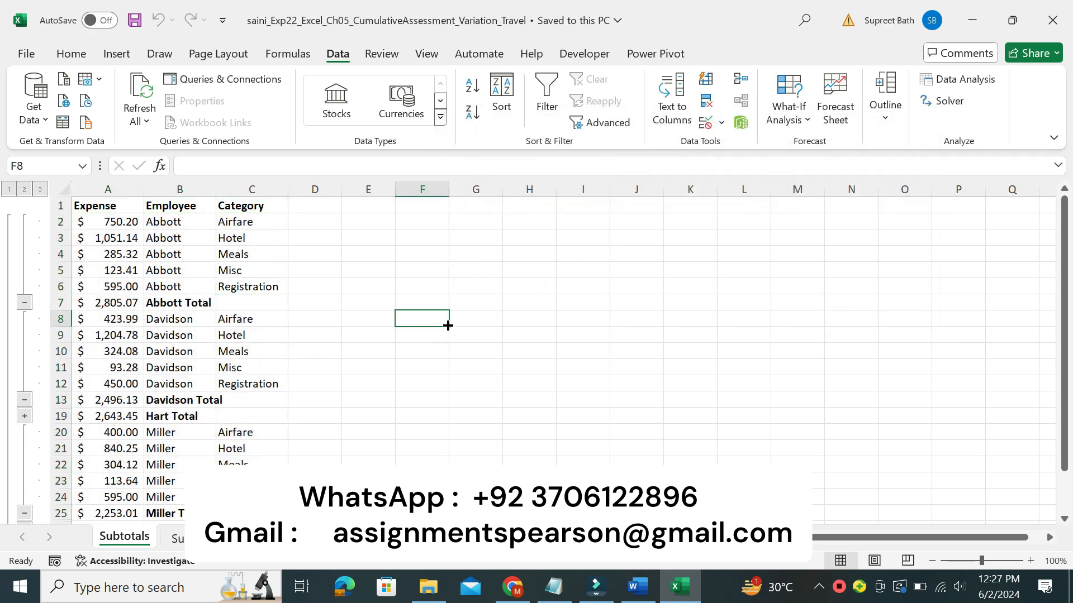
text(This Is)
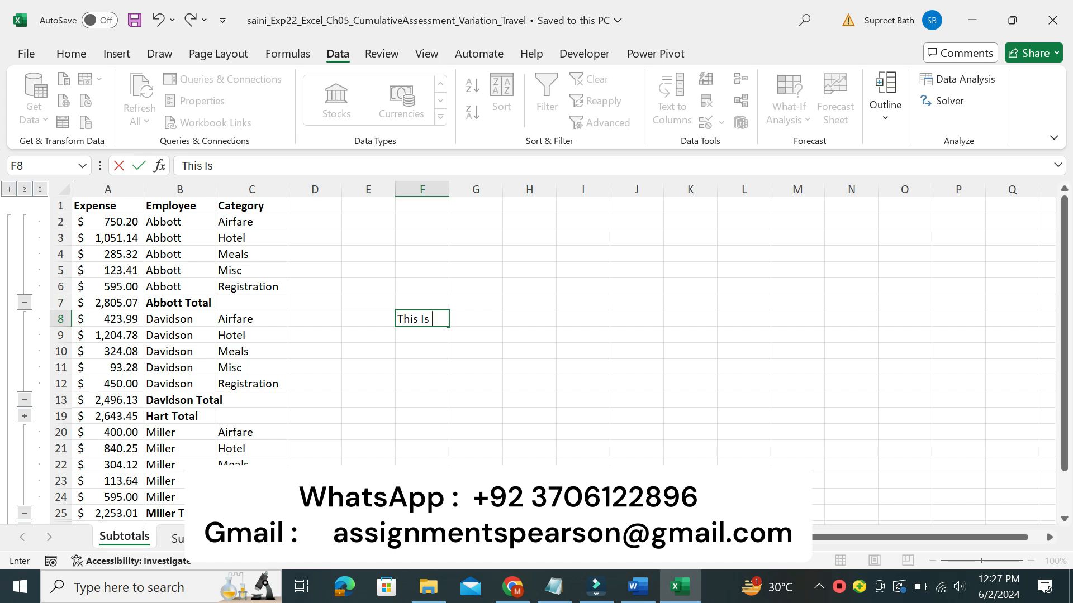
text( Solution File)
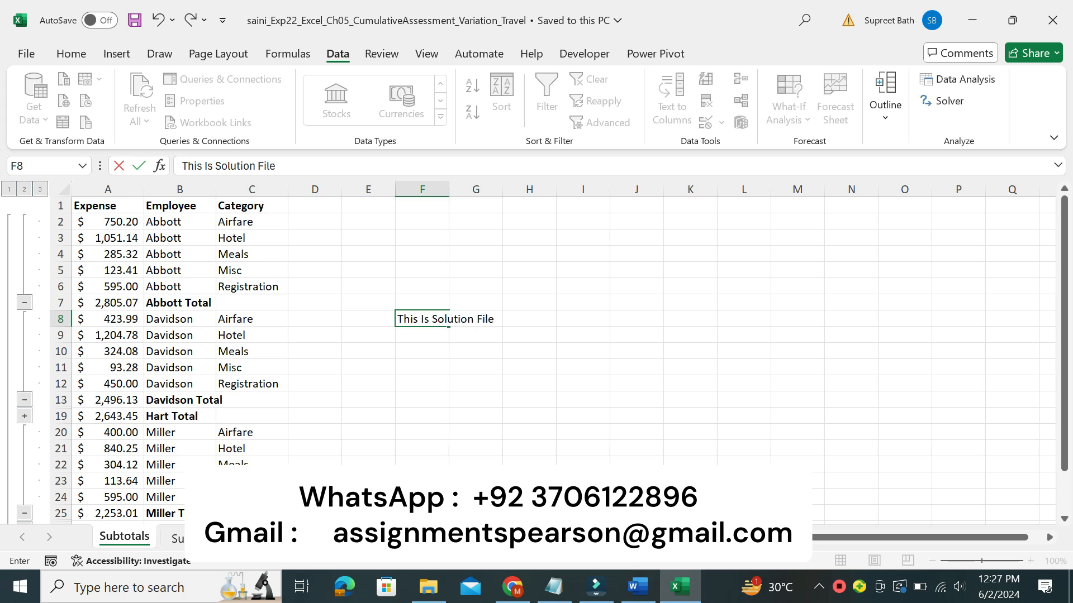
key(Return)
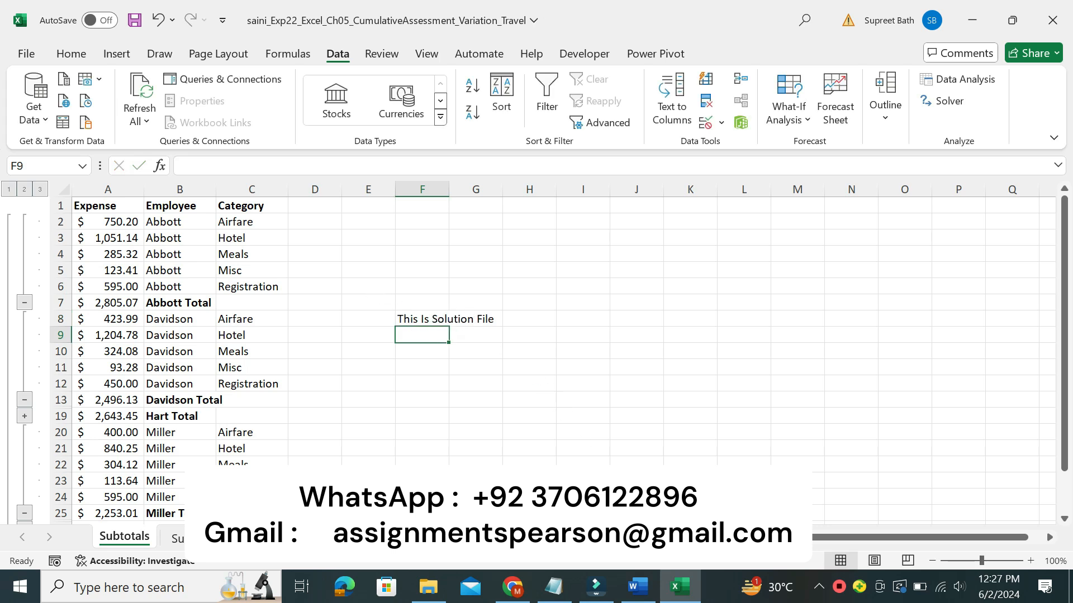
- Switch to Word and return the step 2 instruction text to 9 pt with no highlight color
click(637, 587)
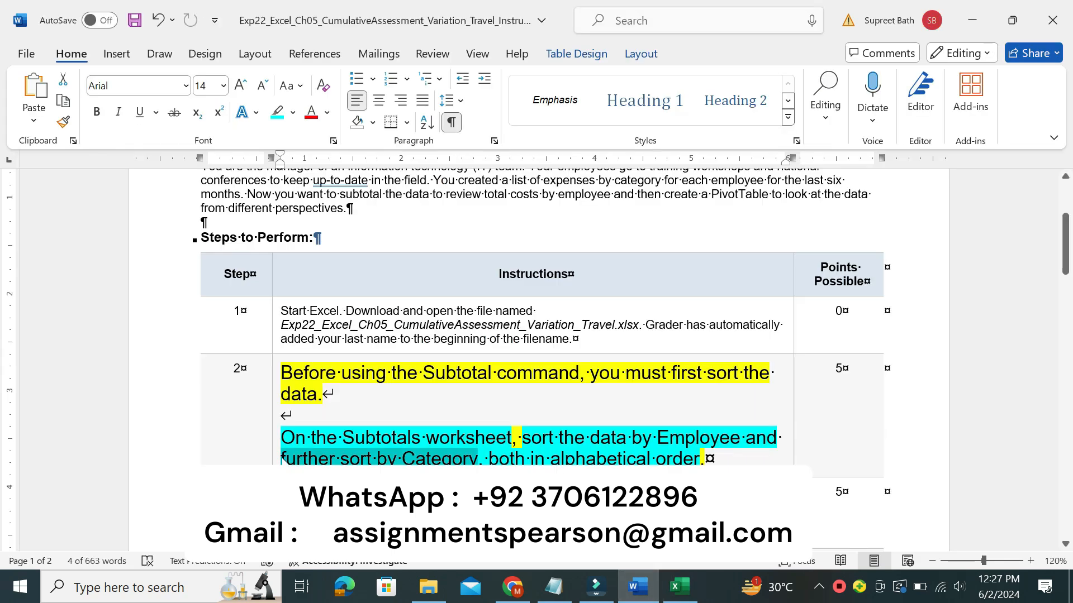
click(273, 462)
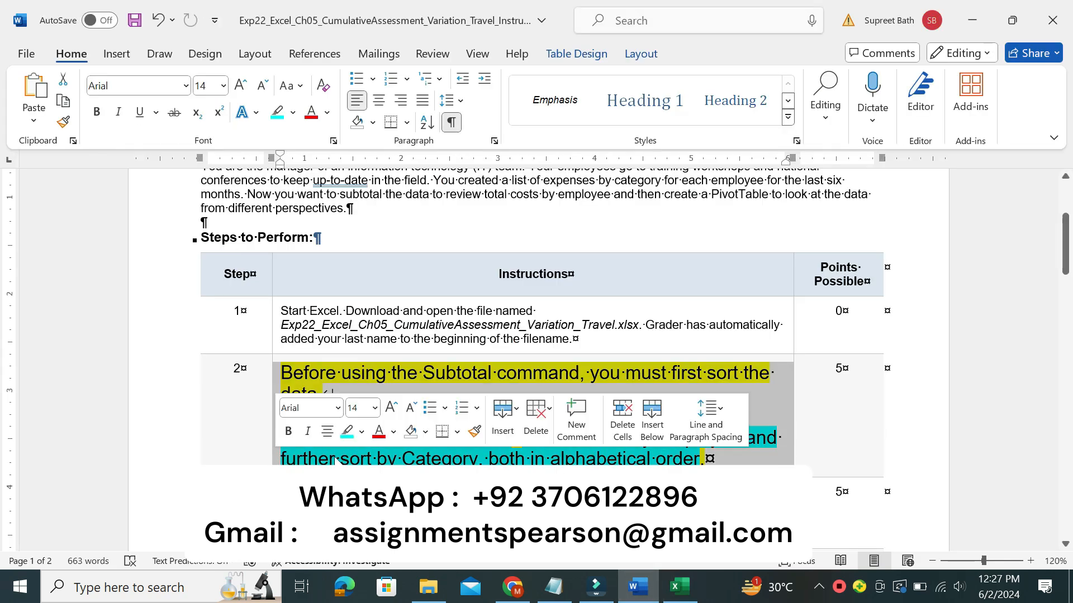
click(374, 409)
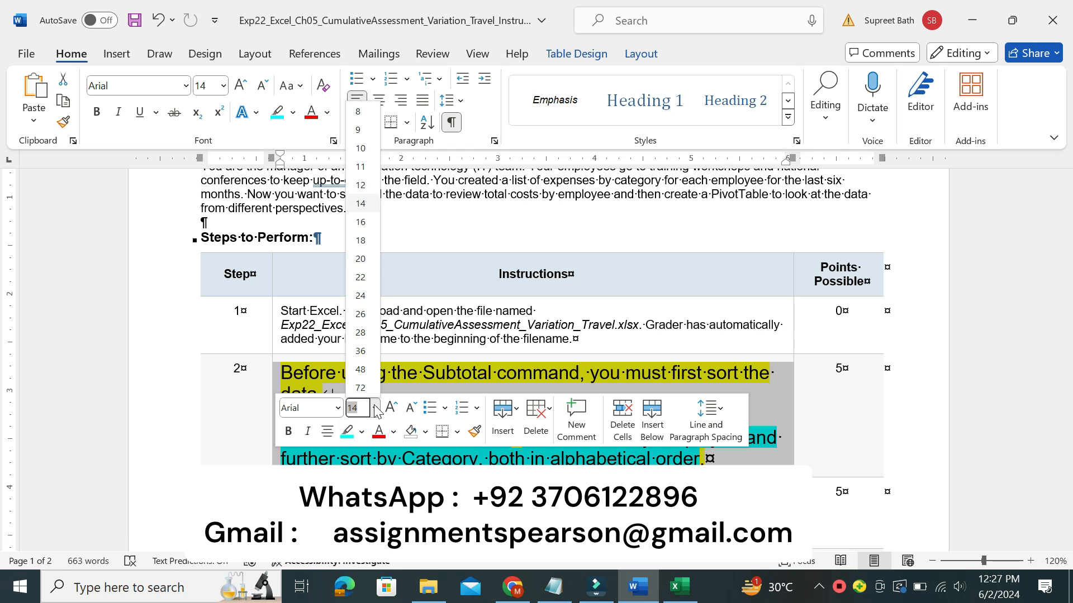
click(368, 131)
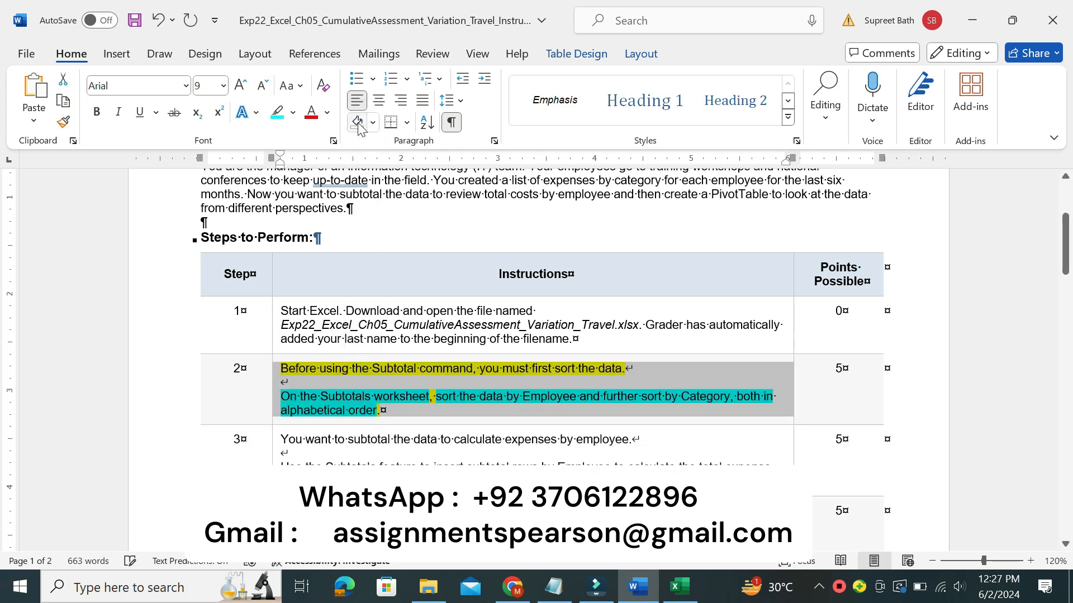
click(294, 113)
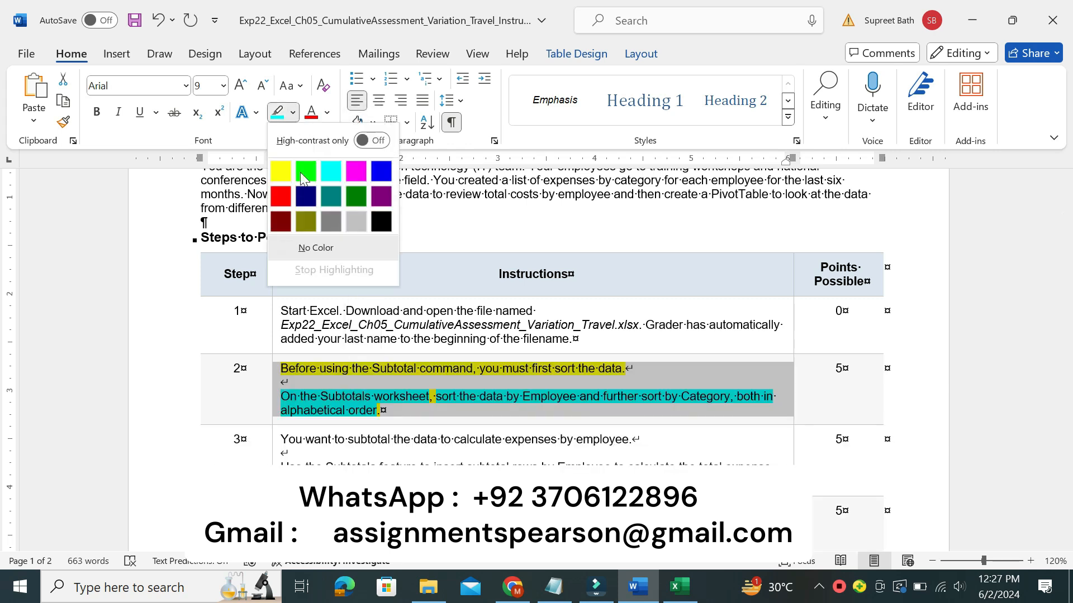
click(310, 246)
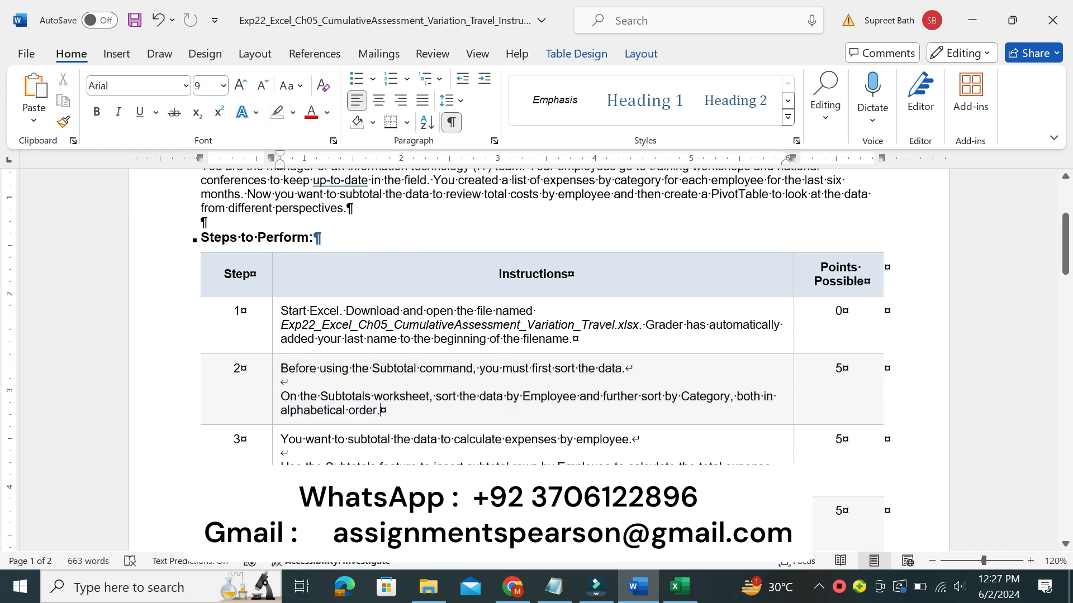
- Set the step 3 instruction text in the table to 14 pt and highlight it in yellow
triple_click(314, 479)
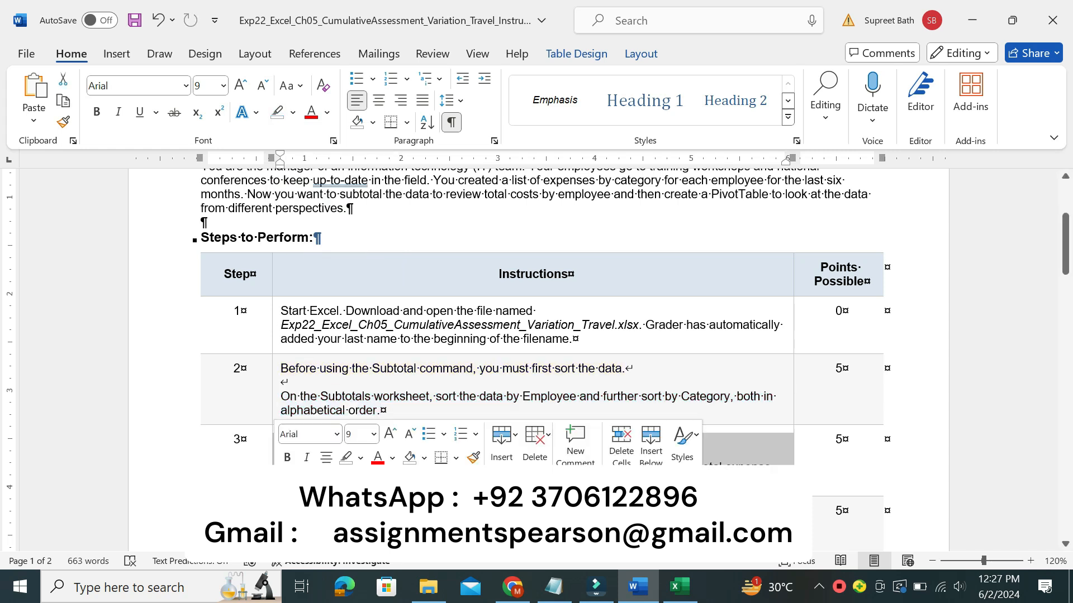
click(375, 438)
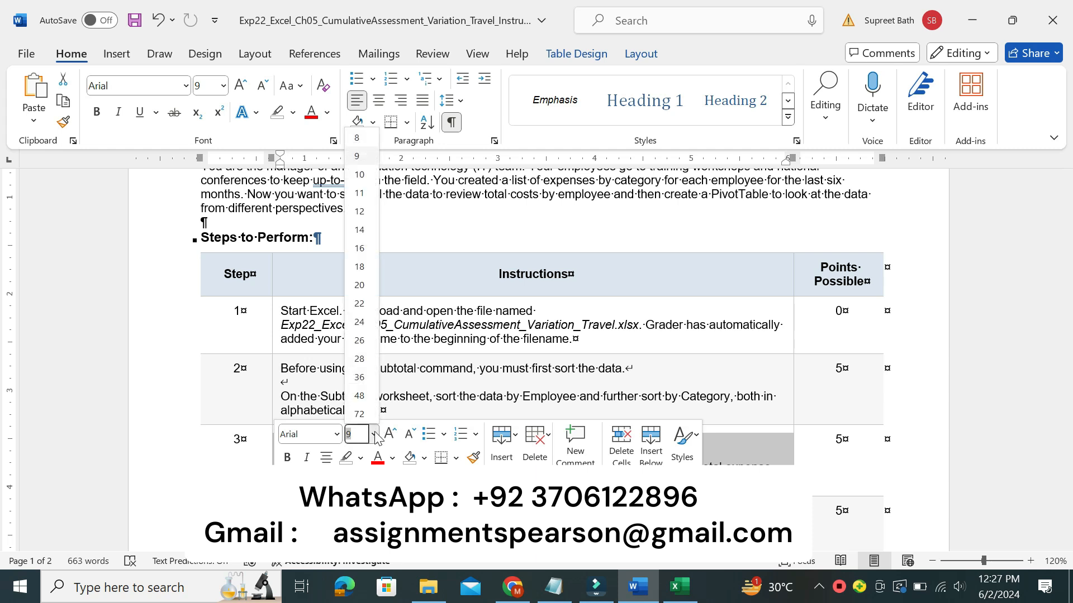
click(360, 233)
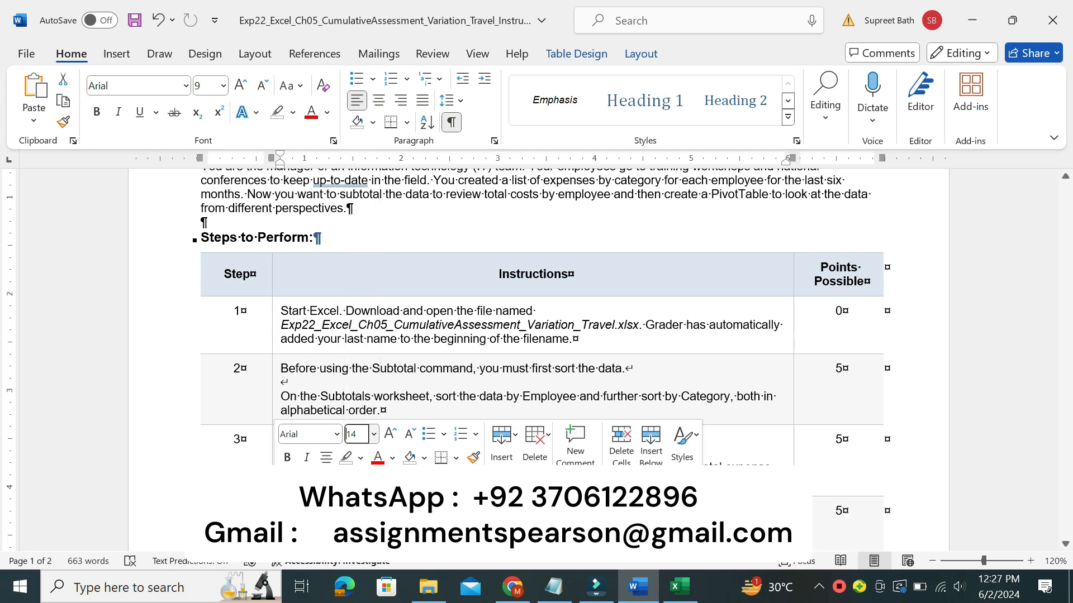
click(293, 113)
click(281, 171)
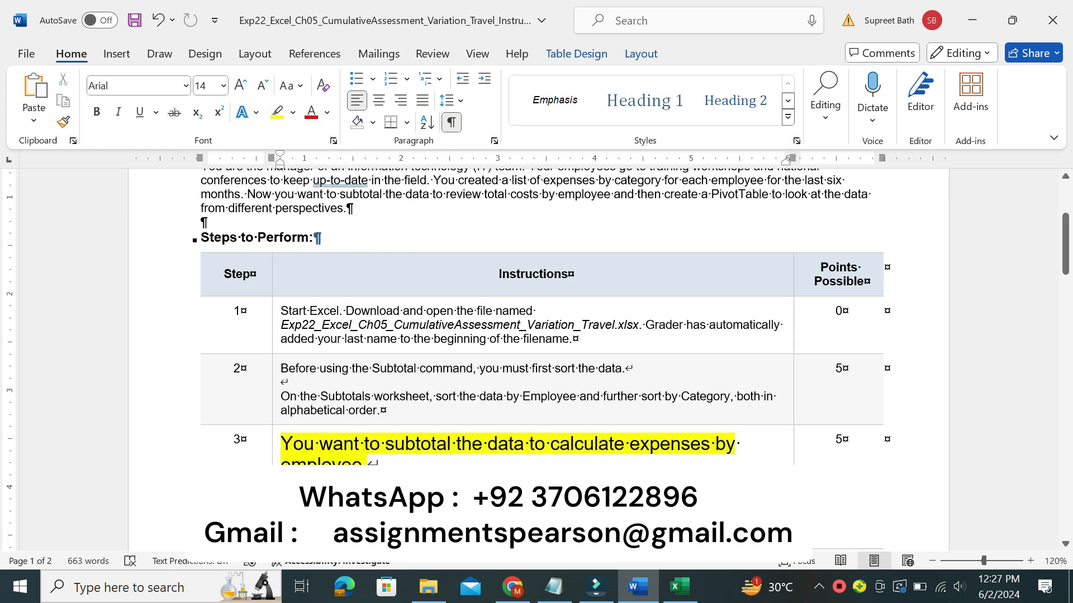
- Change the highlight of step 3's "Use the Subtotals feature to insert subtotal rows by Employee to calculate the total expense by employee" to turquoise
drag(1069, 249, 1070, 265)
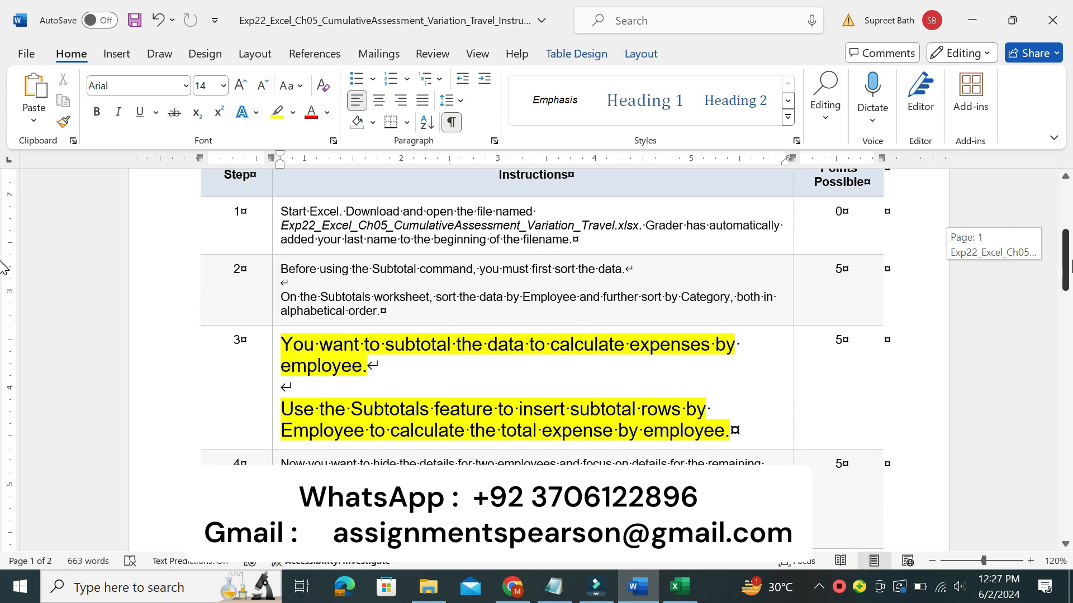
drag(1069, 265, 1070, 266)
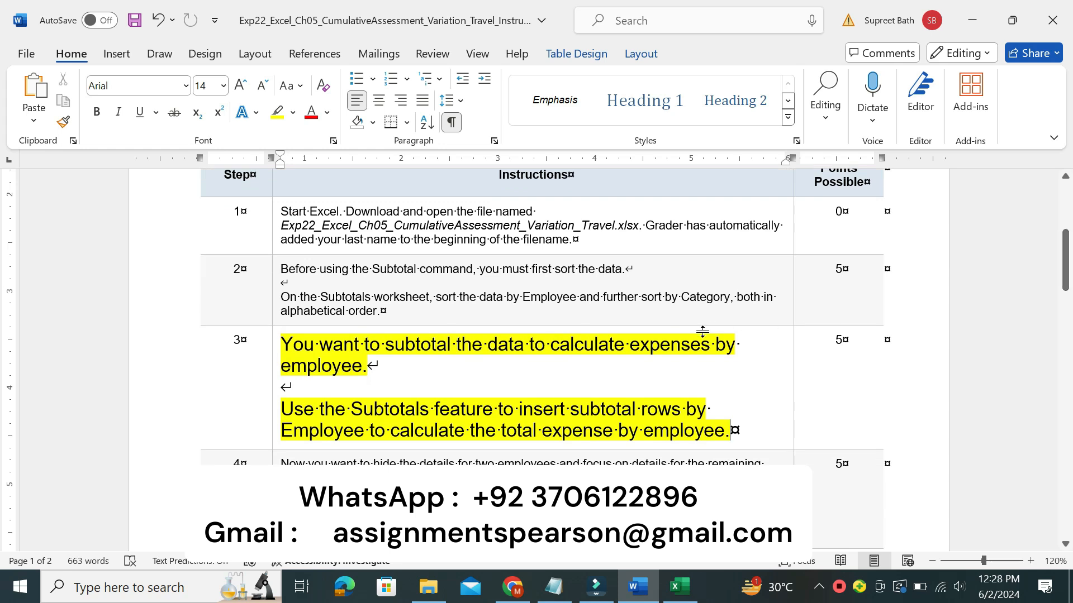
drag(730, 430, 281, 408)
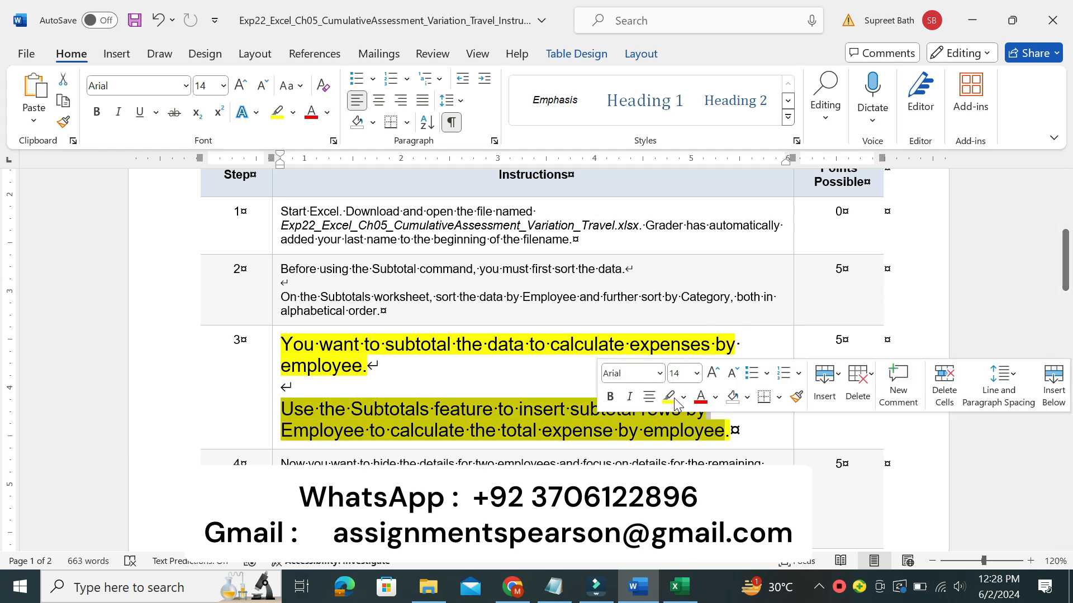
click(683, 396)
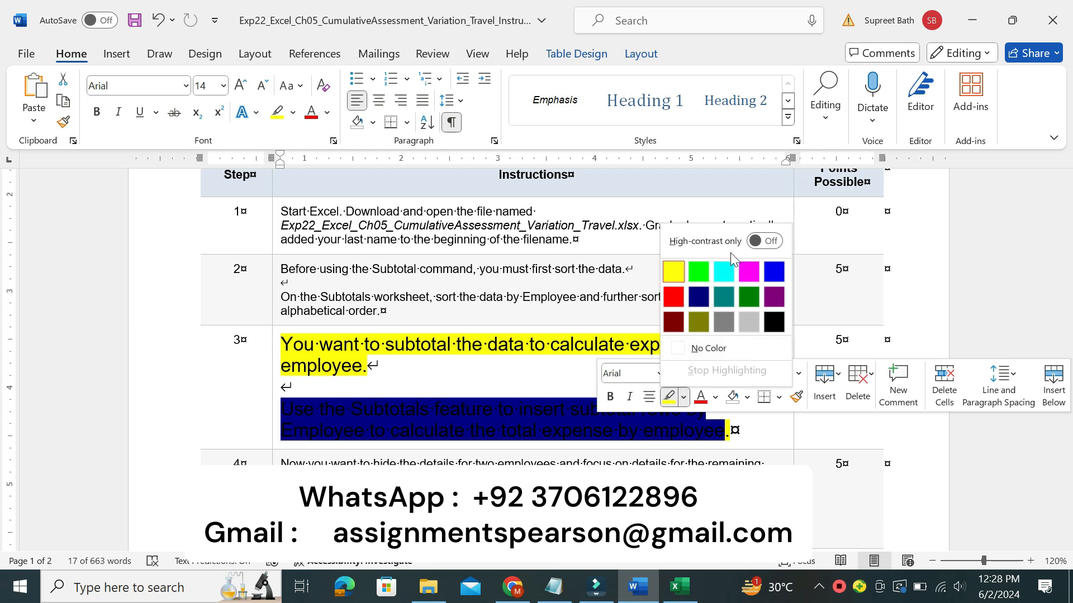
click(724, 272)
click(281, 386)
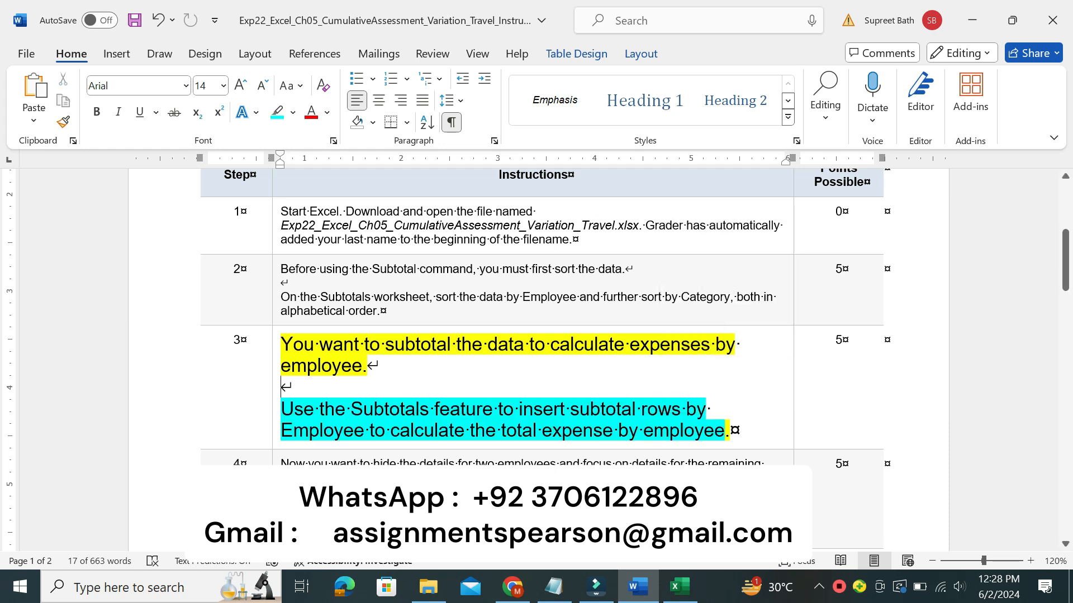
drag(294, 410, 724, 430)
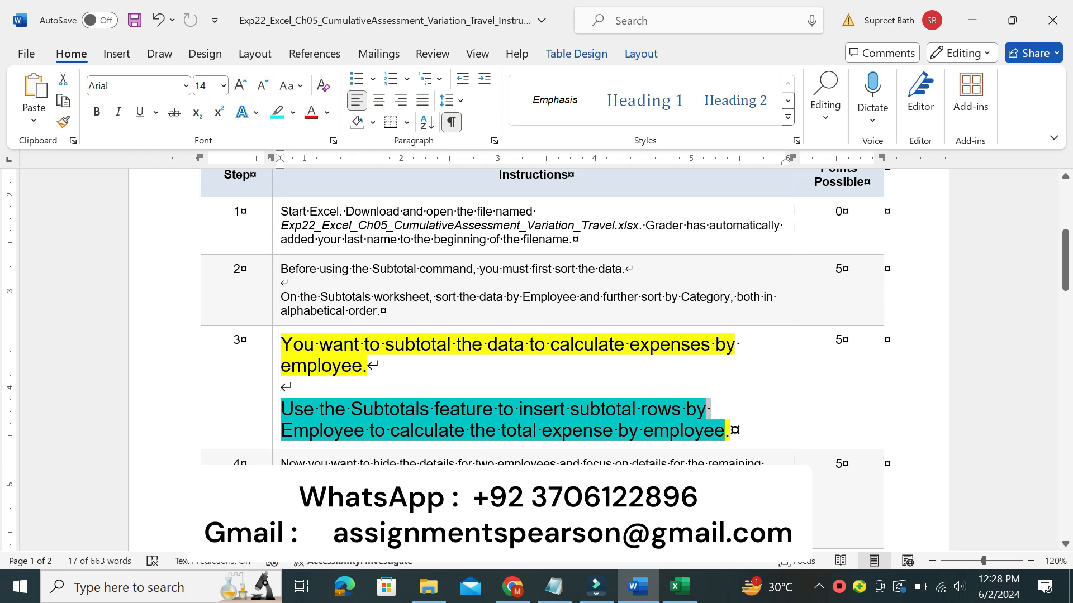
- Switch to Excel and compare the Subtotal settings for the expense data with Word's step 3 instruction, closing the settings without applying
click(681, 591)
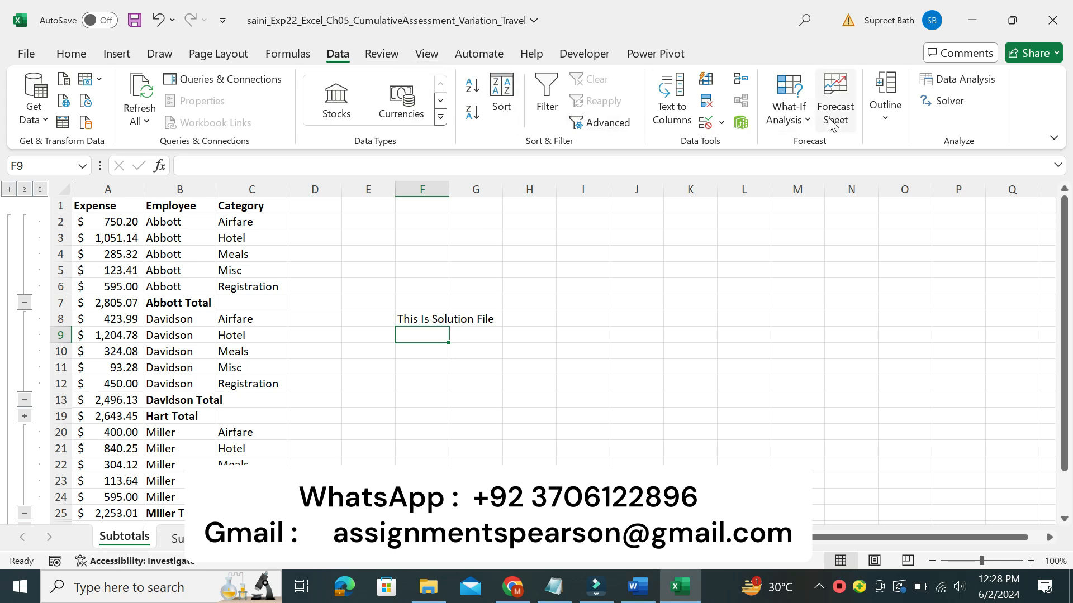
click(881, 123)
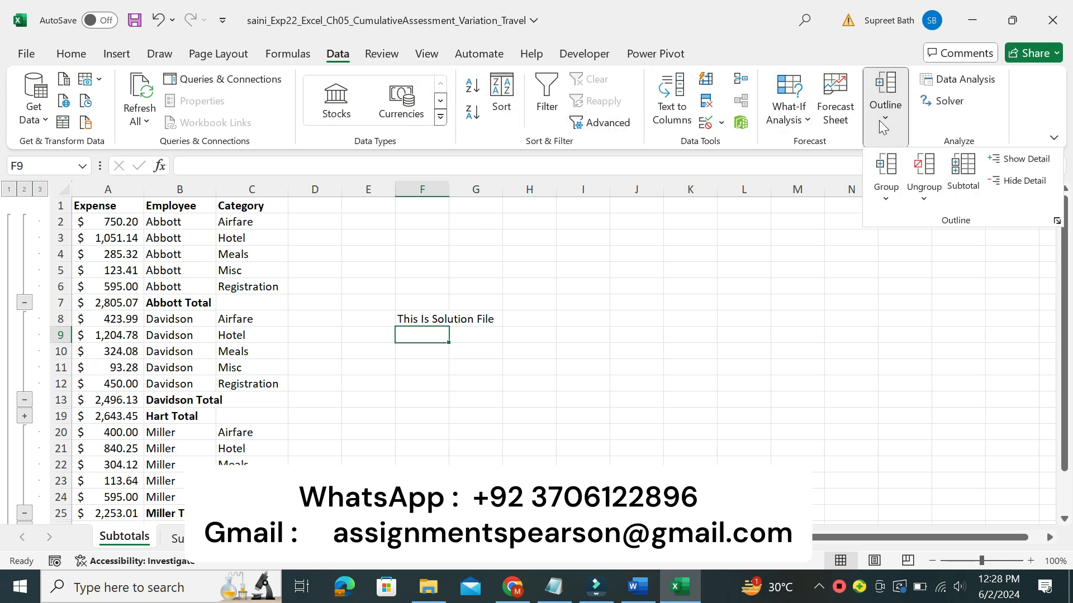
click(962, 173)
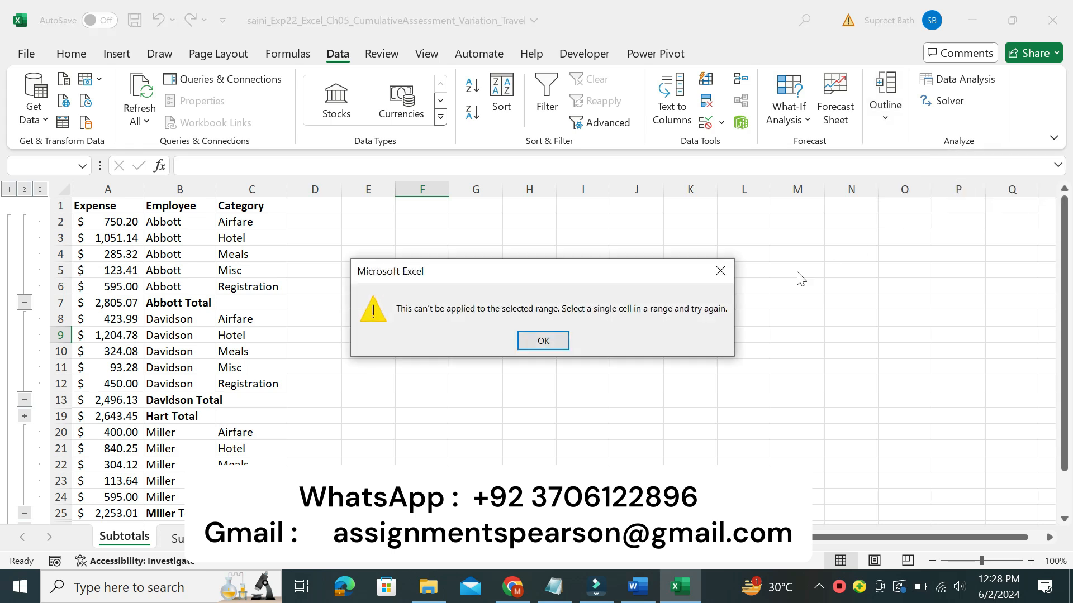
click(542, 340)
click(245, 284)
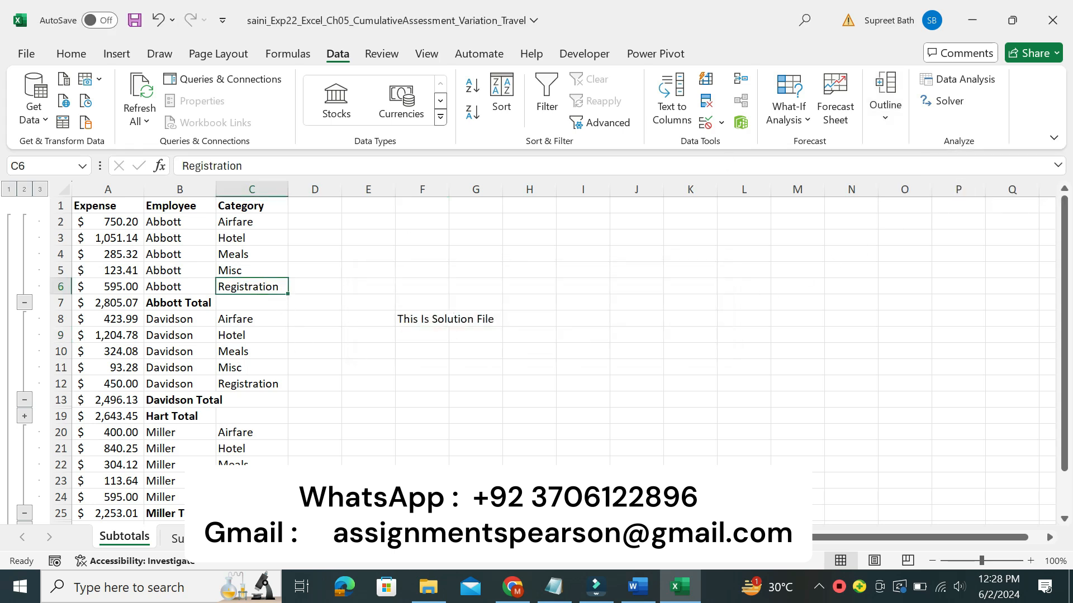
click(887, 115)
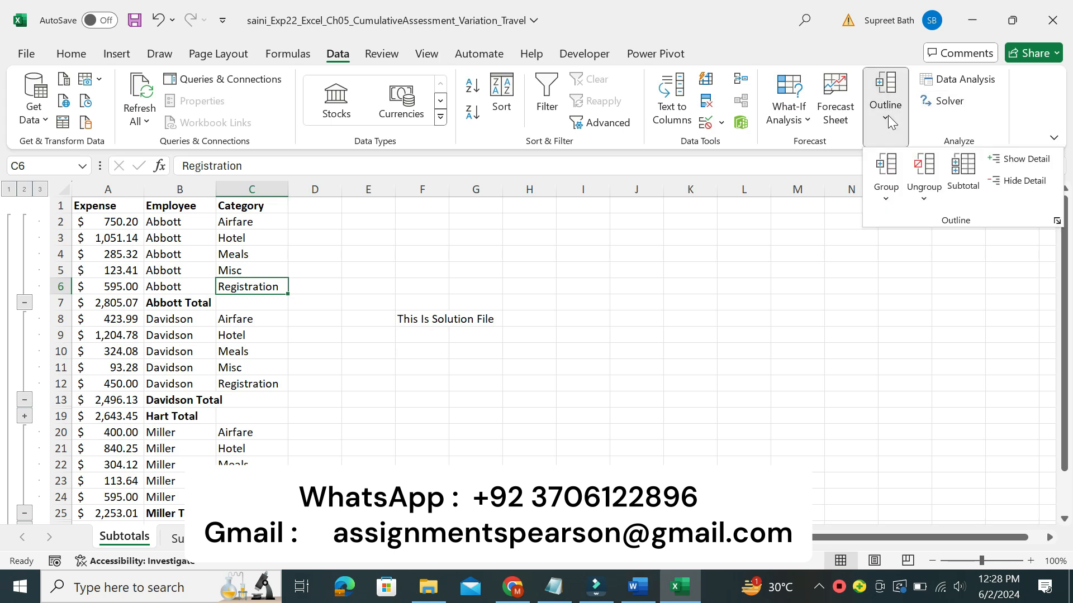
click(958, 169)
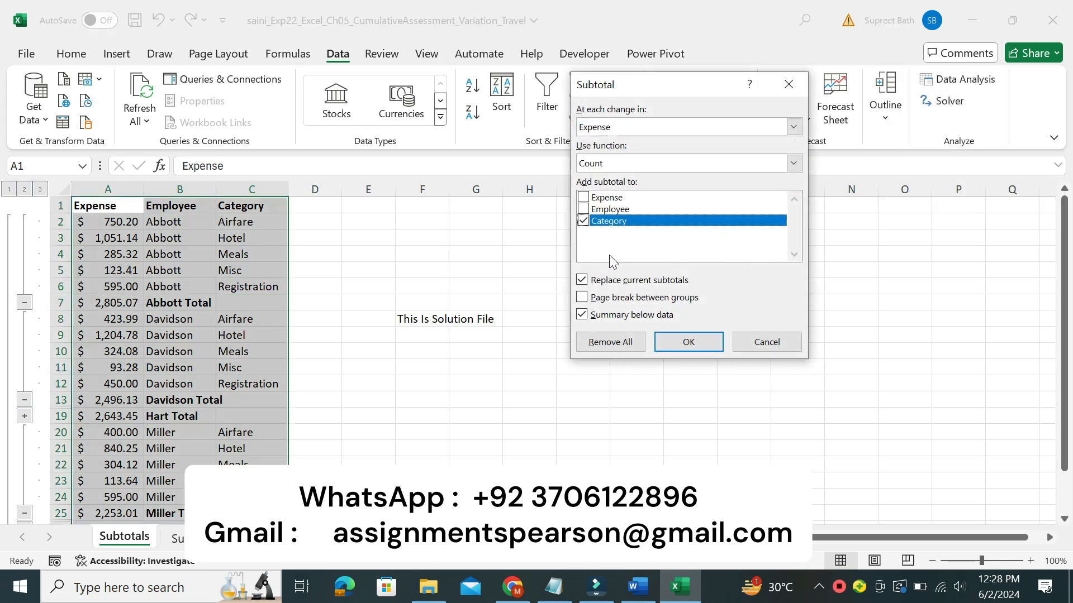
click(637, 587)
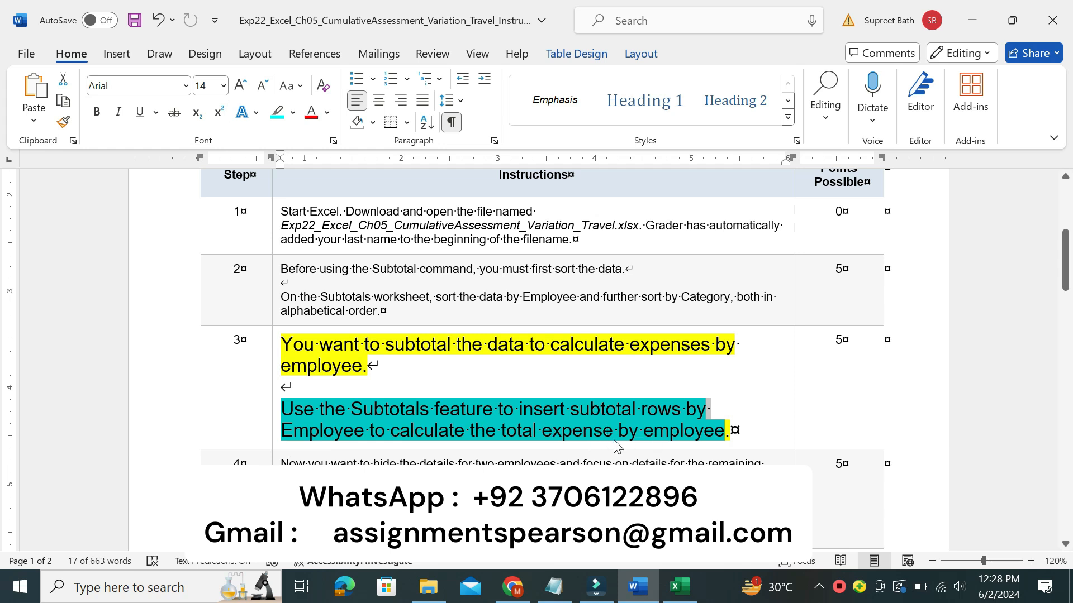
click(679, 587)
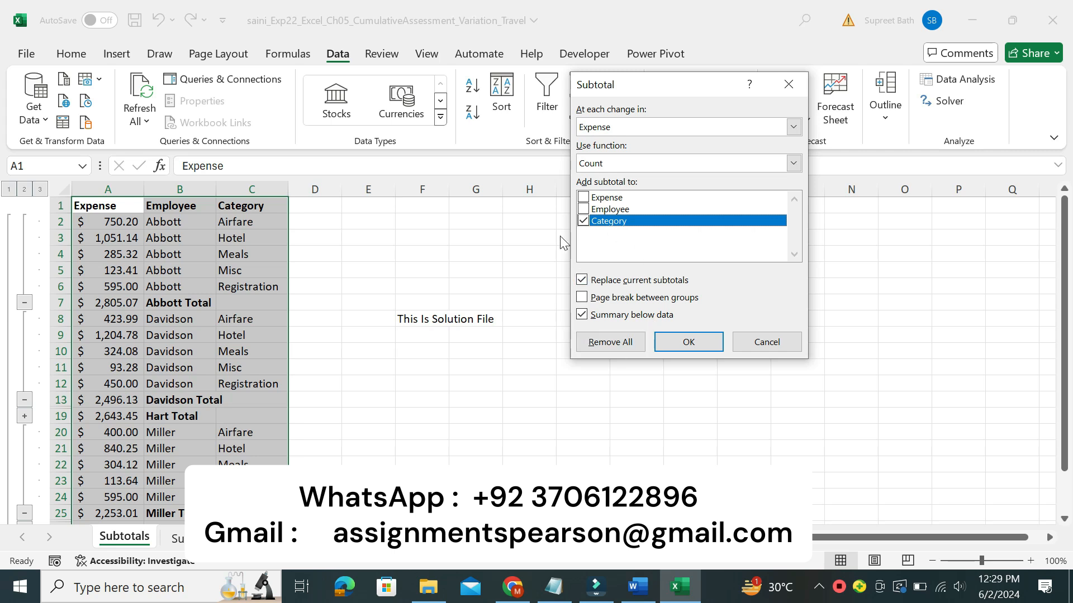
click(772, 346)
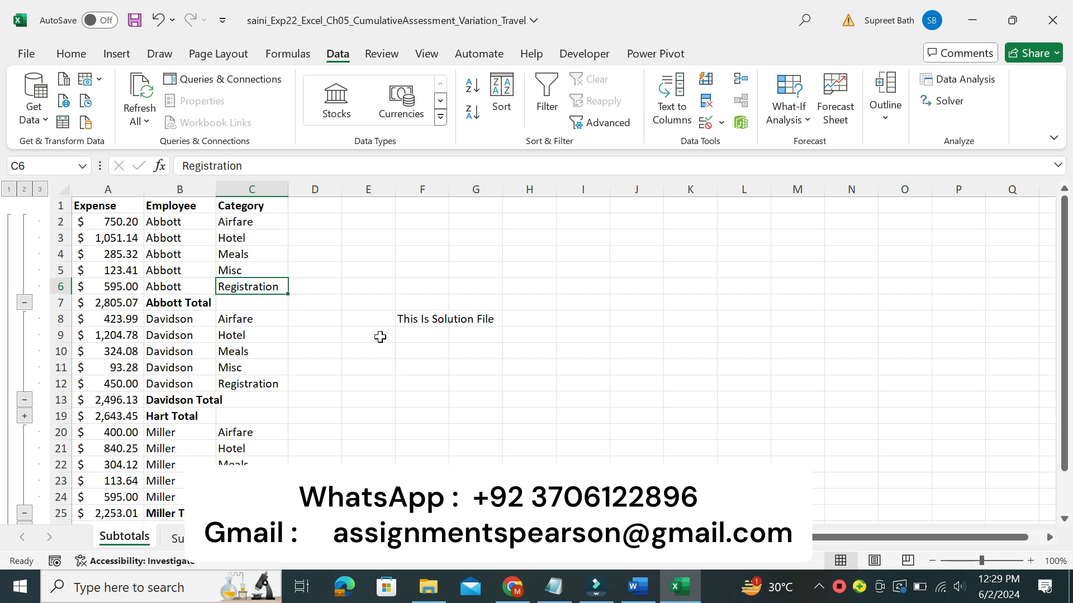
- Switch to Word and return the step 3 instruction text to 9 pt with no highlight color
click(637, 587)
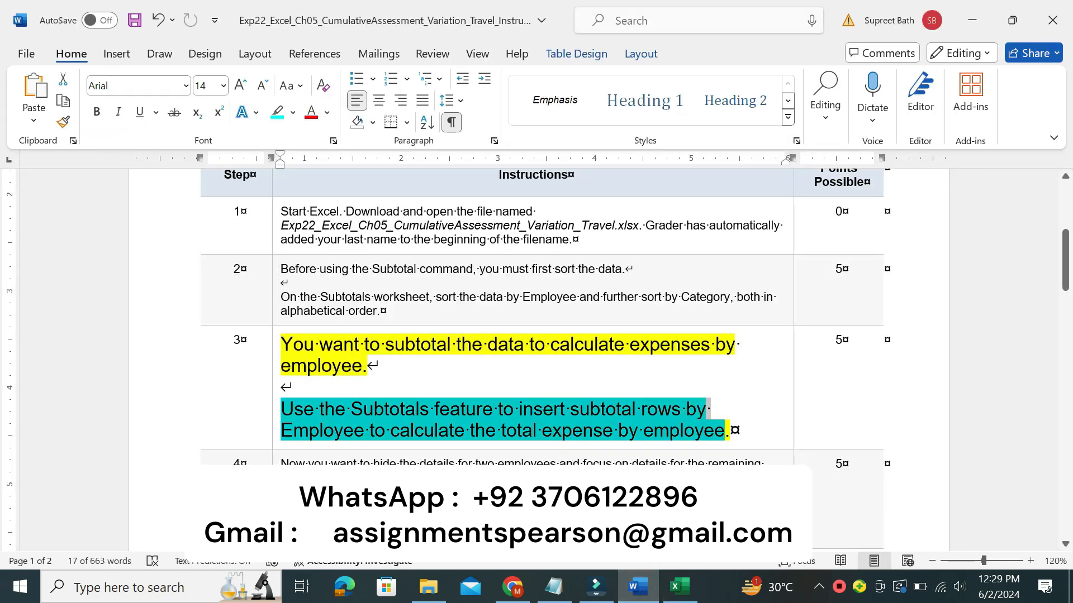
click(269, 449)
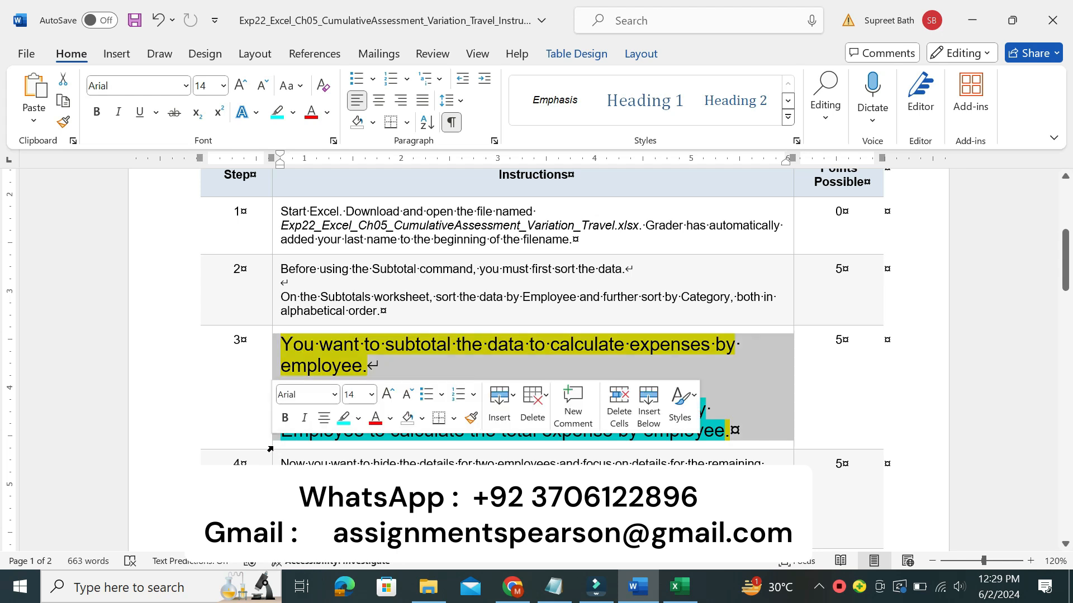
click(371, 395)
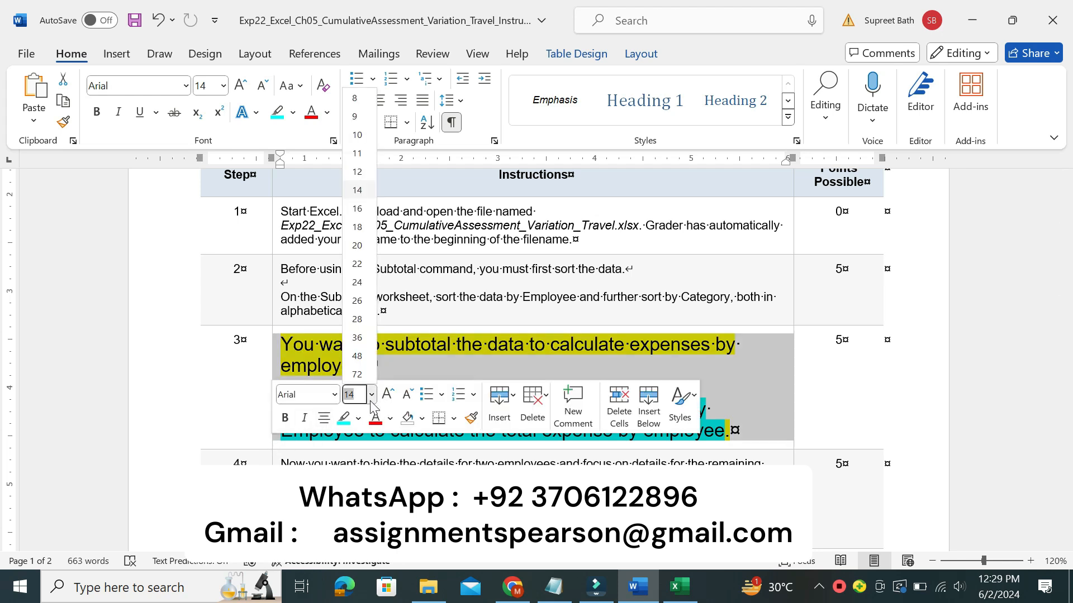
click(350, 117)
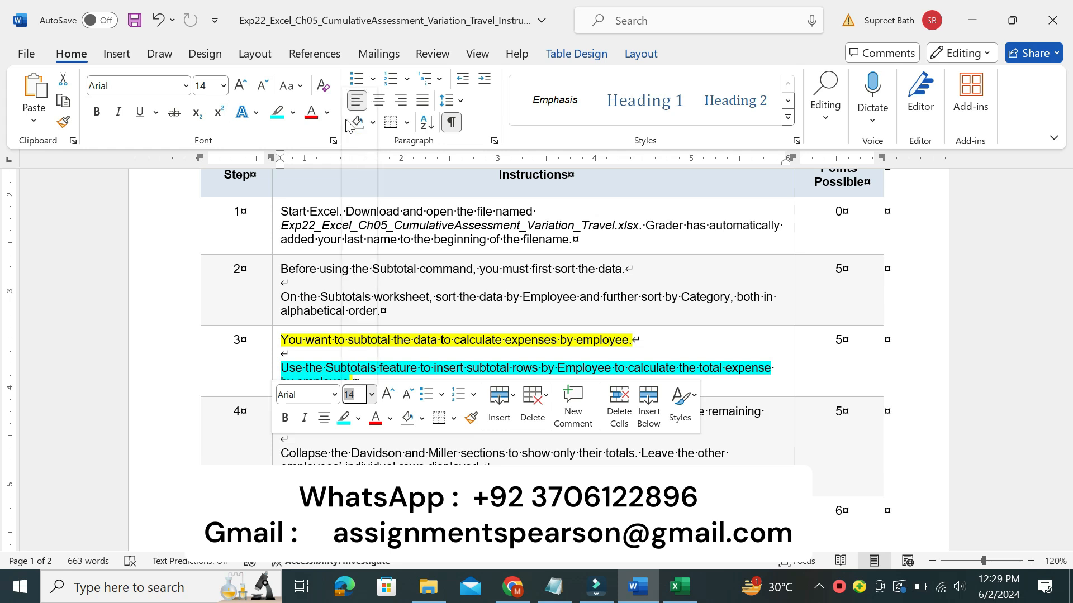
click(296, 114)
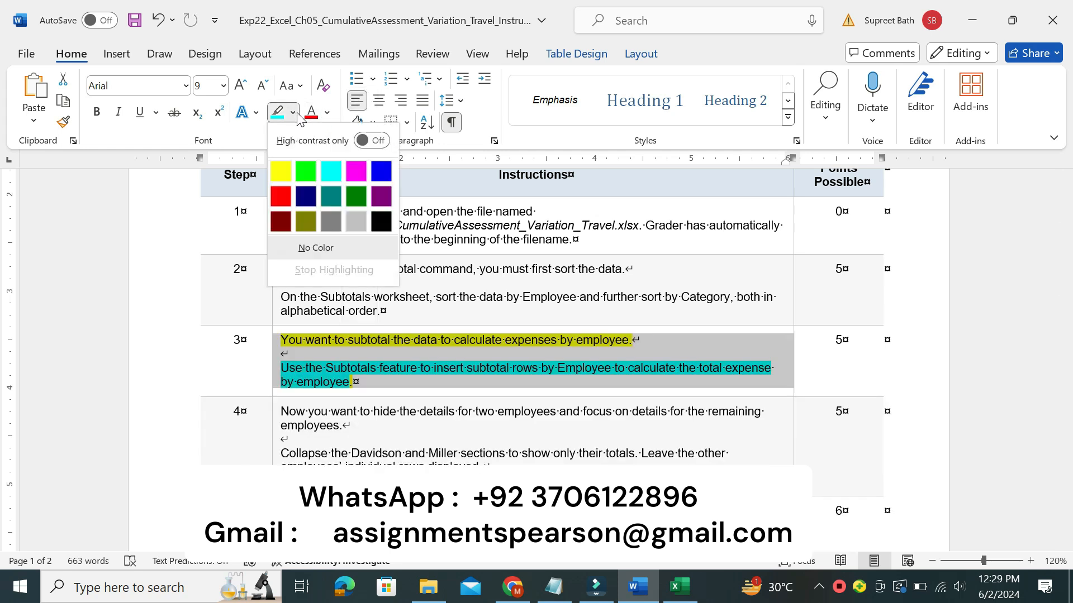
click(324, 249)
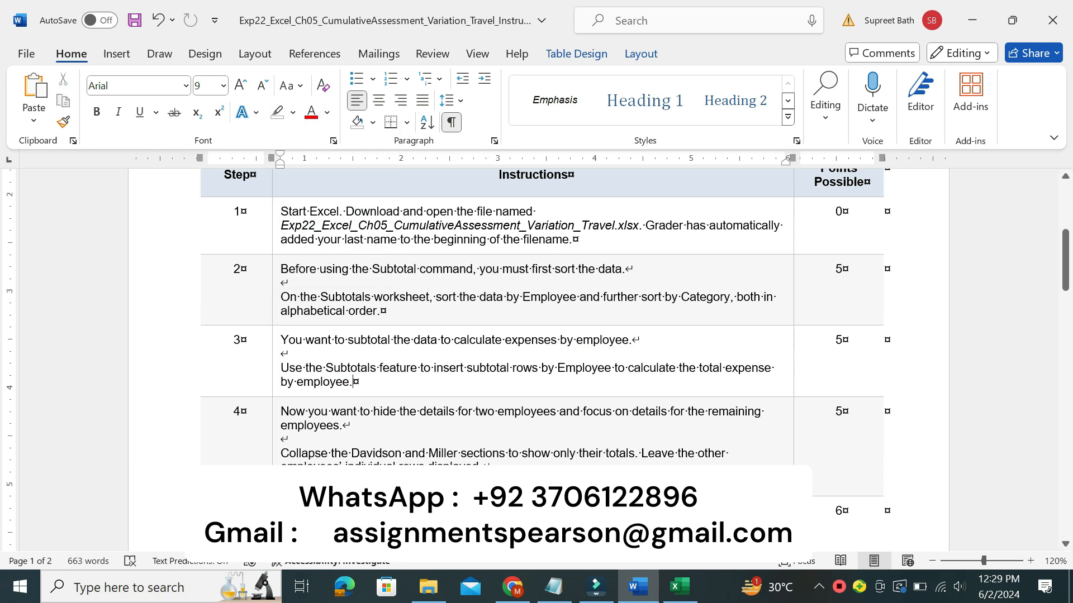
- Set the step 4 instruction text in the table to 14 pt and highlight it in yellow
click(270, 433)
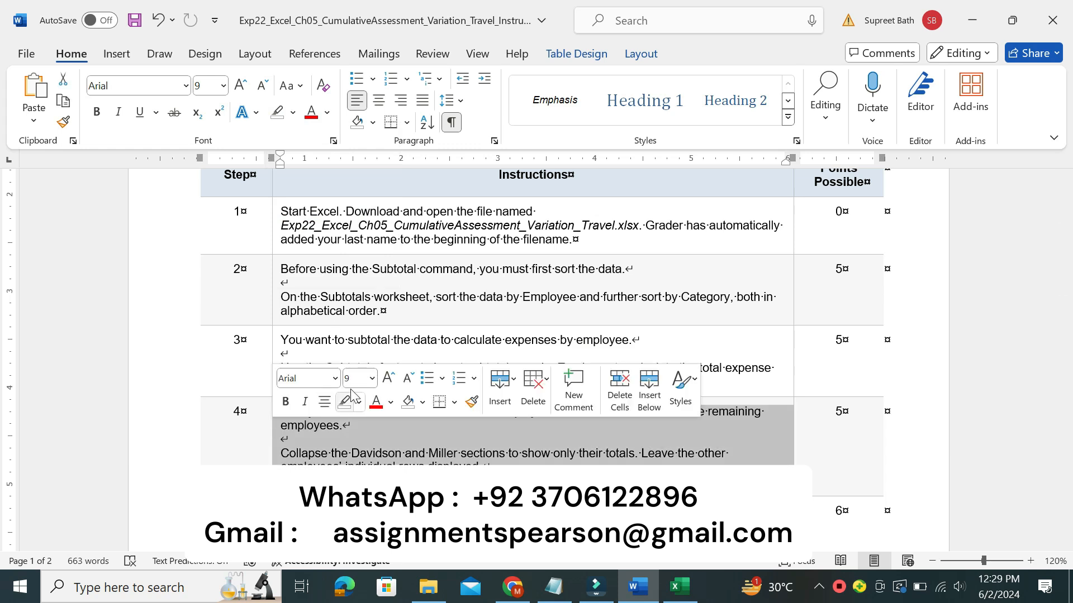
click(373, 382)
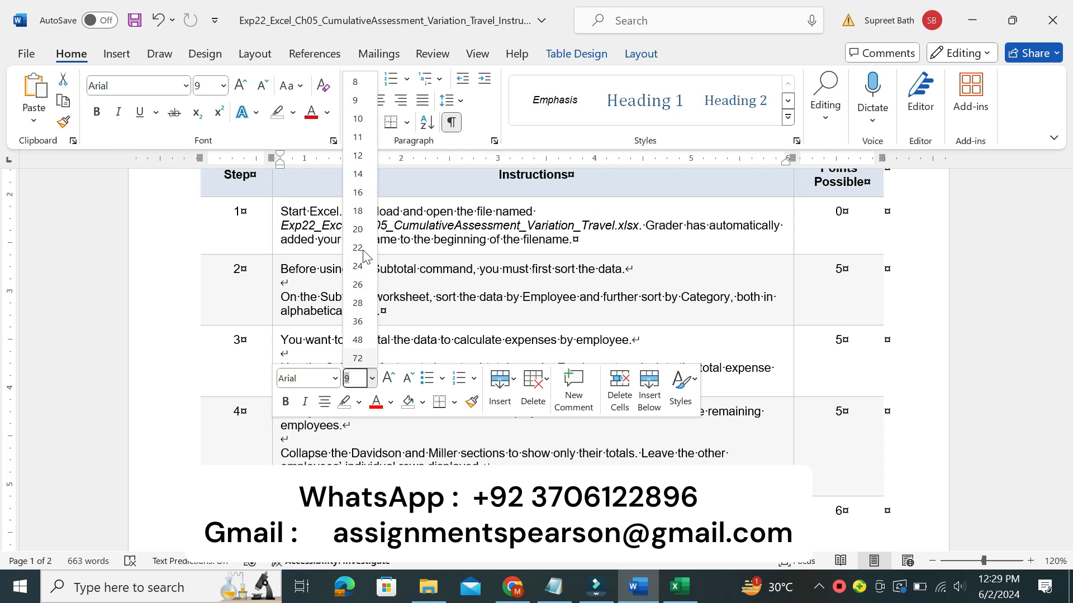
click(355, 188)
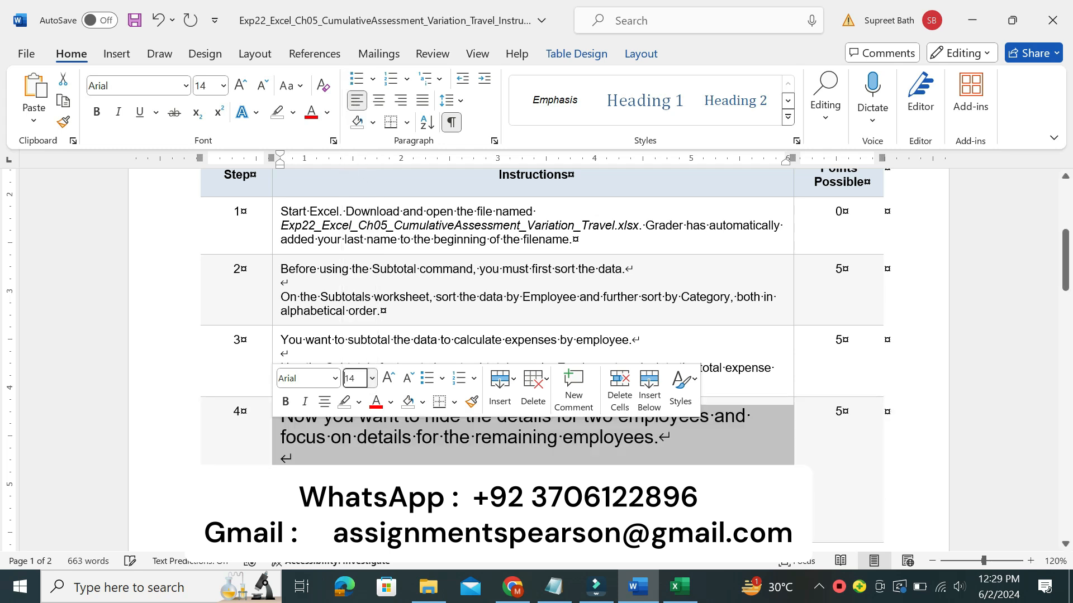
click(293, 112)
click(281, 172)
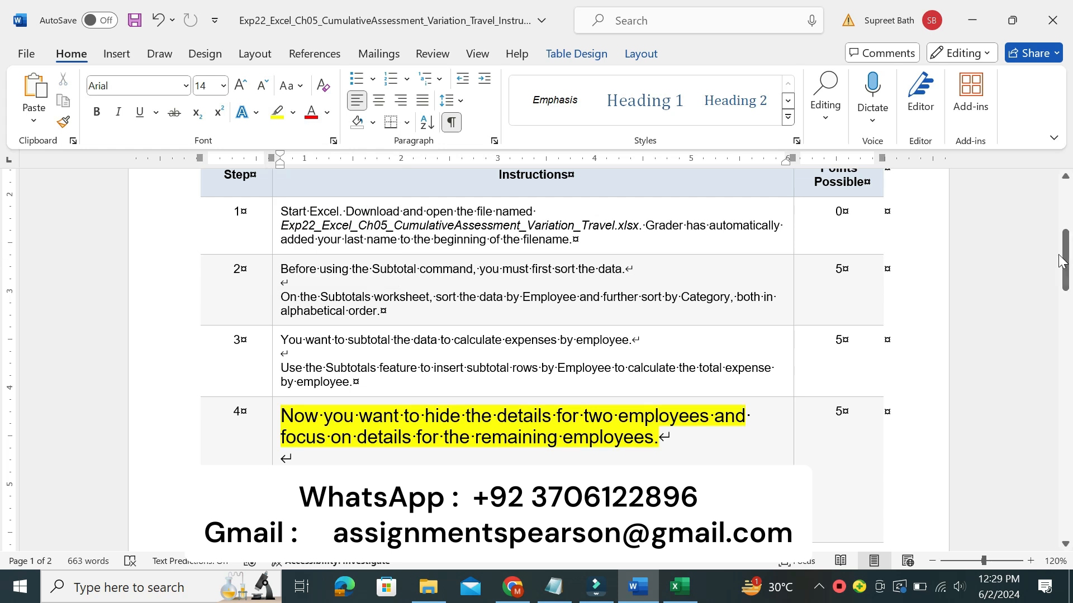
- Change the highlight of step 4's "Collapse the Davidson and Miller sections to show only their totals. Leave the other employees' individual rows displayed" to turquoise
drag(1065, 264, 1064, 283)
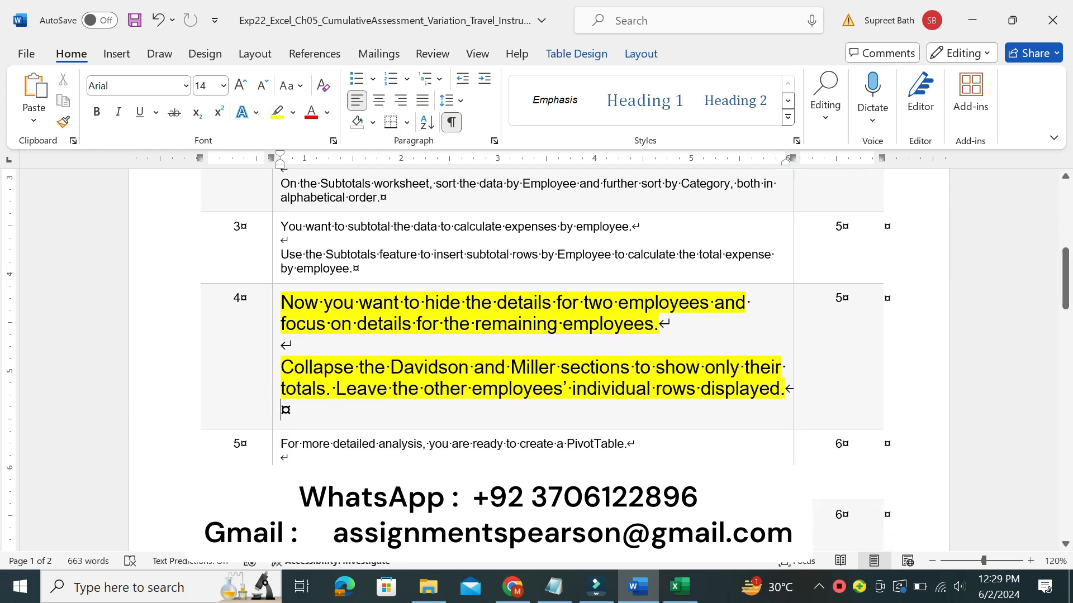
drag(281, 367, 784, 388)
click(735, 389)
drag(281, 367, 784, 388)
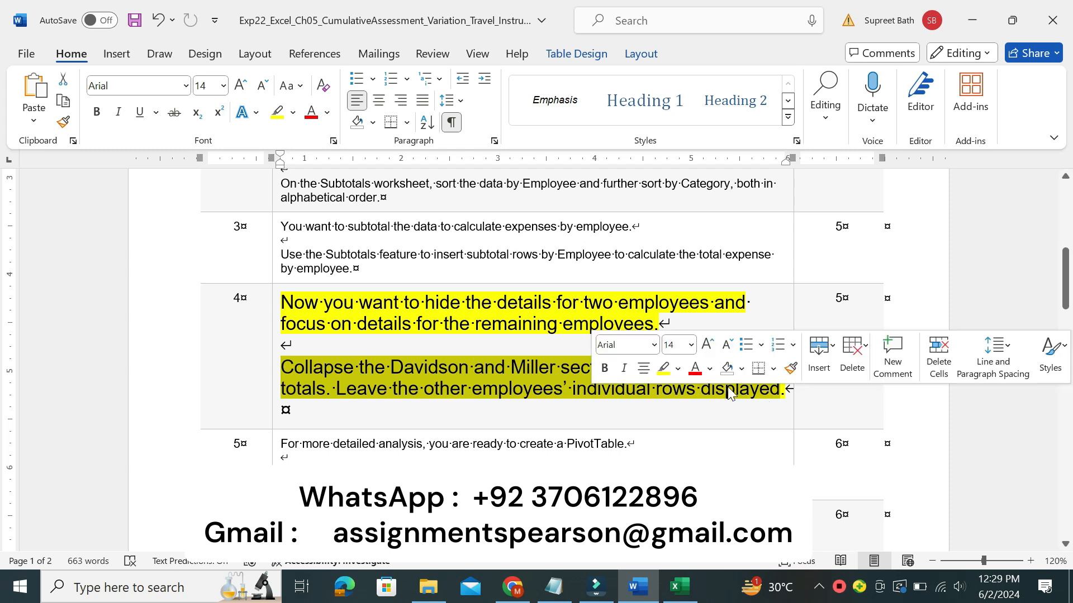
click(678, 370)
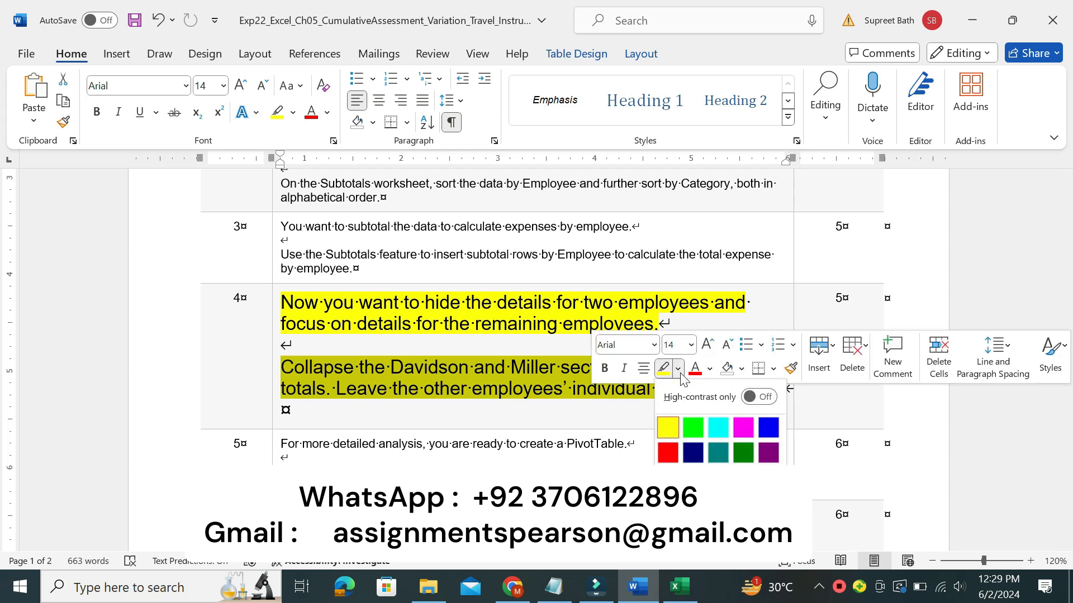
click(718, 428)
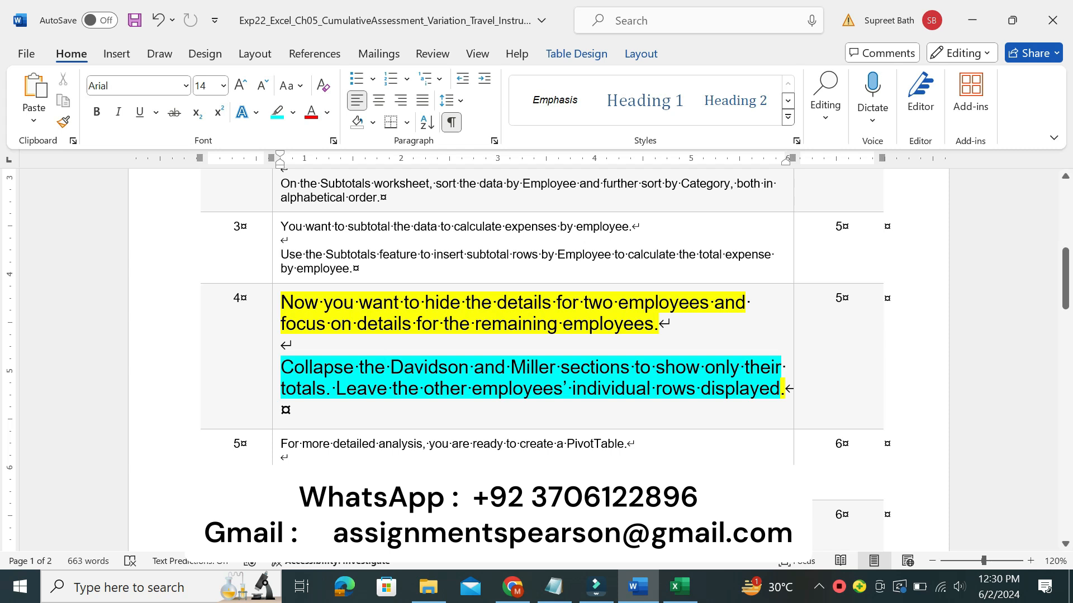
- Switch to Excel and examine the Davidson and Miller sections in the outline of the Subtotals worksheet
click(679, 586)
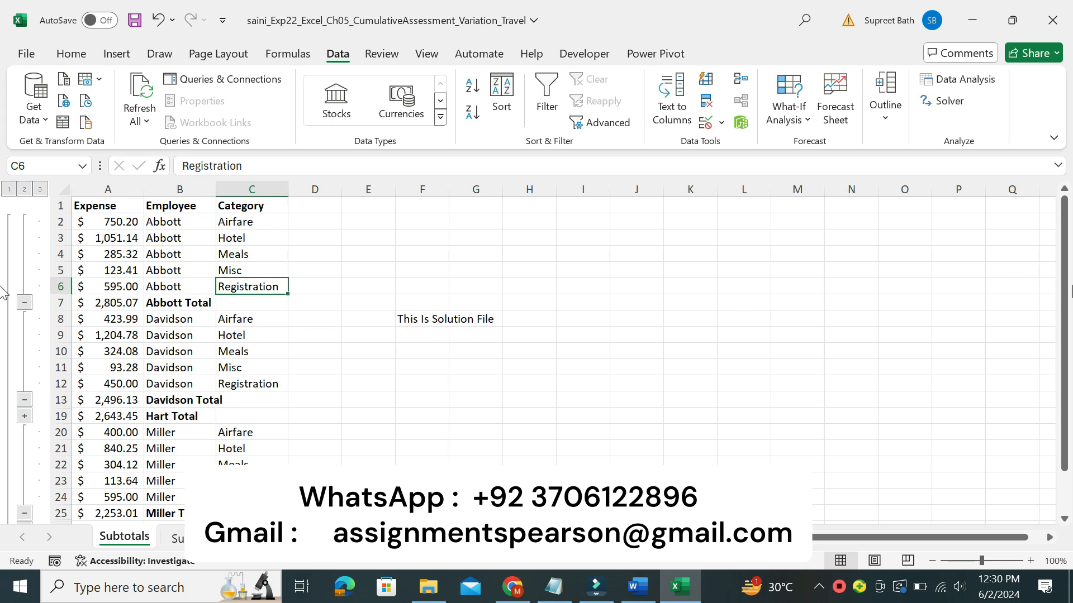
scroll(1061, 323, right, 2)
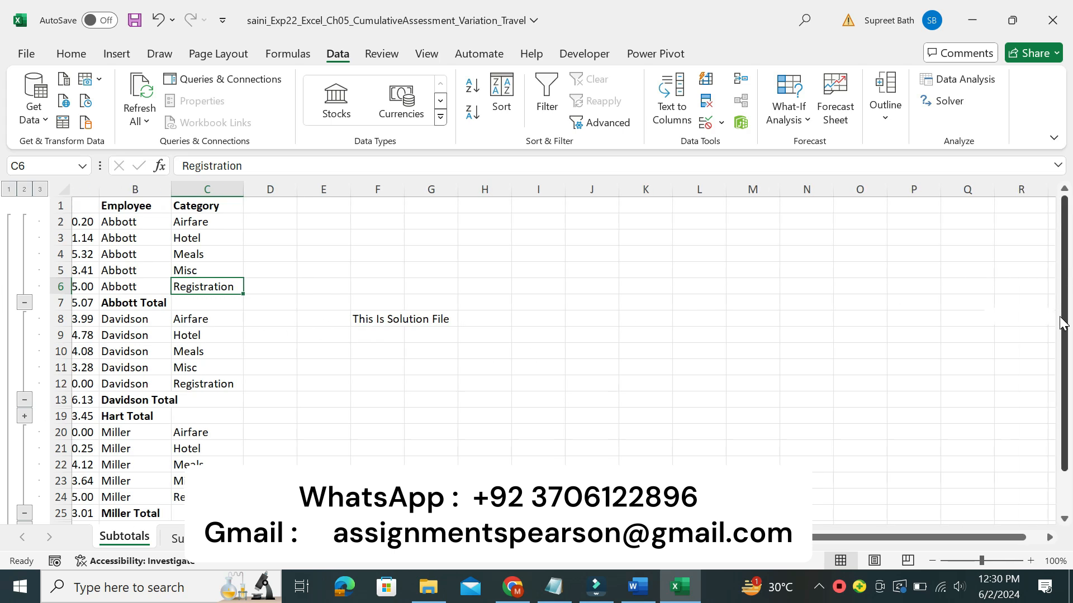
scroll(1061, 323, down, 1)
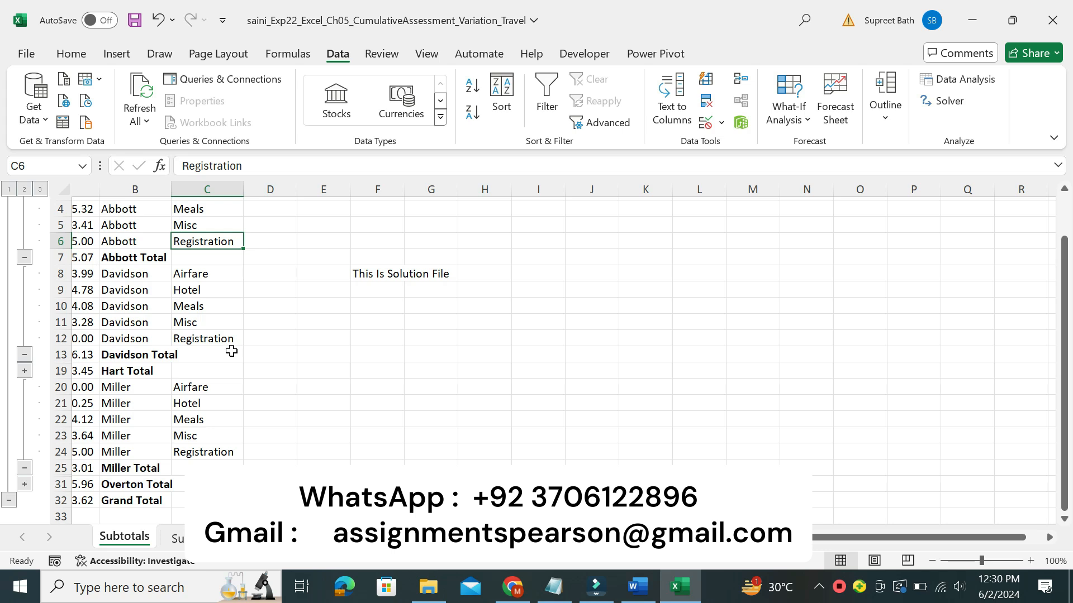
- Switch to Word and return the step 4 instruction text to 9 pt with no highlight color
click(638, 587)
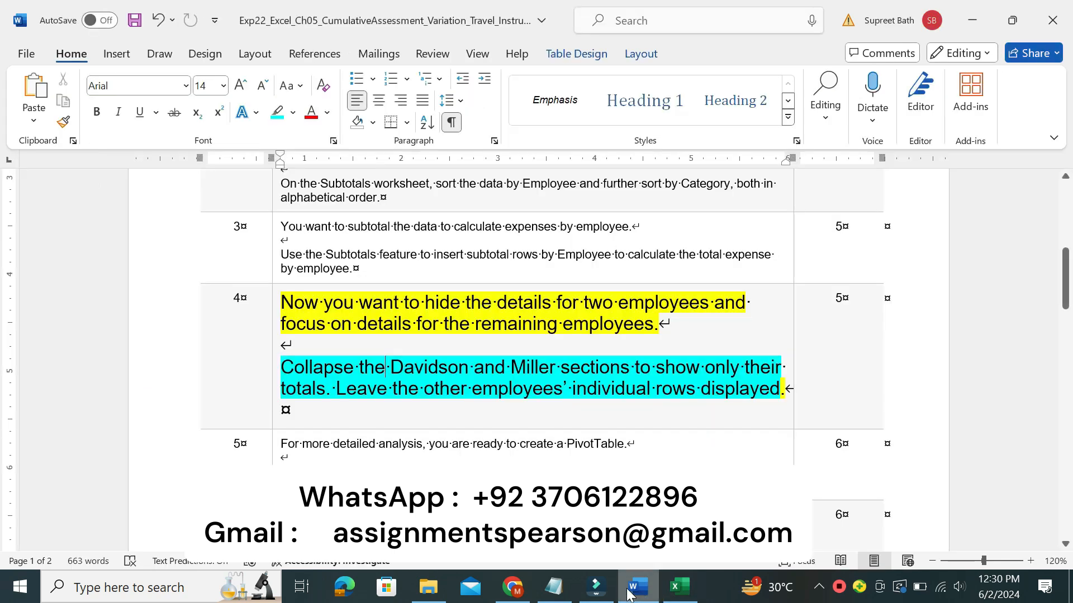
click(272, 416)
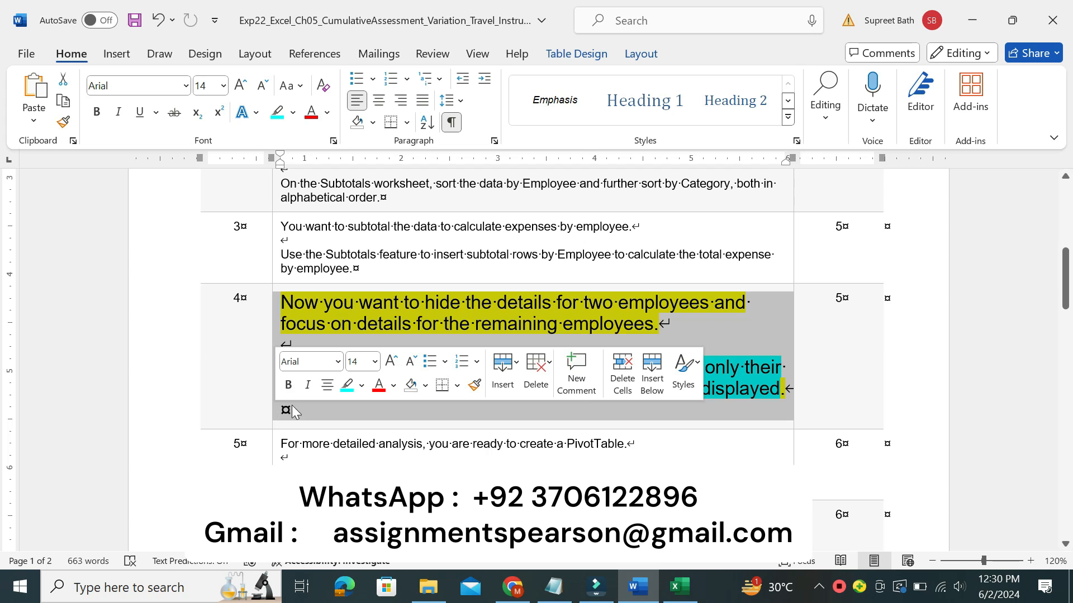
click(374, 363)
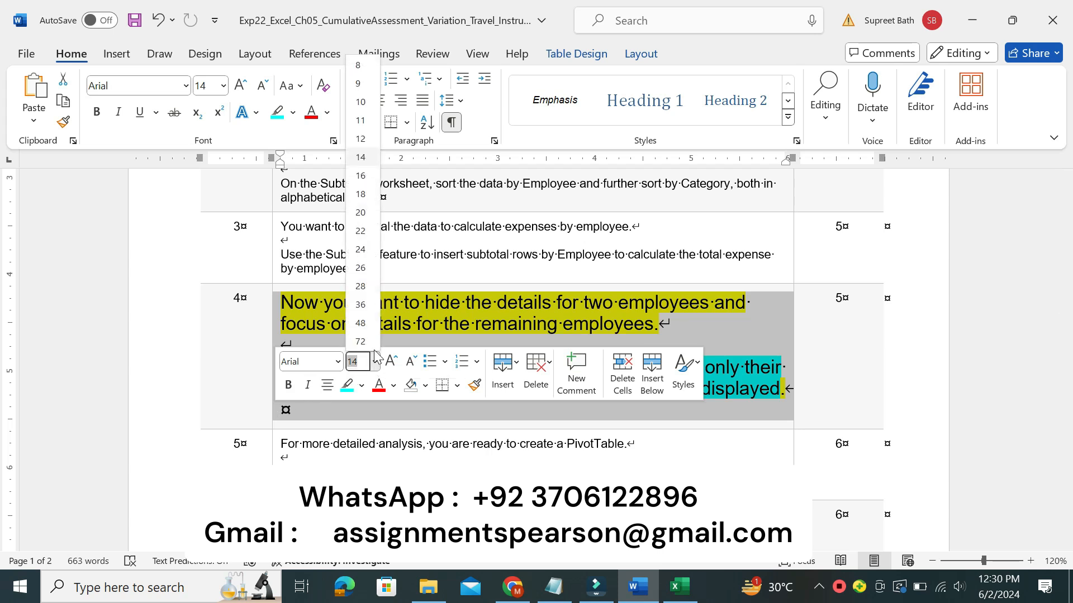
click(360, 83)
click(293, 113)
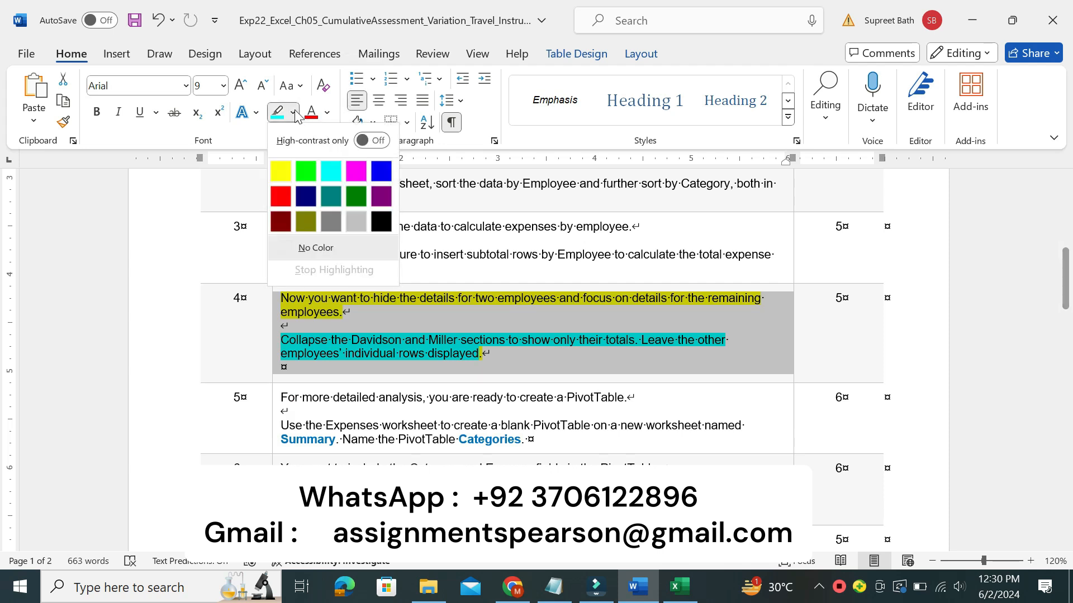
click(329, 248)
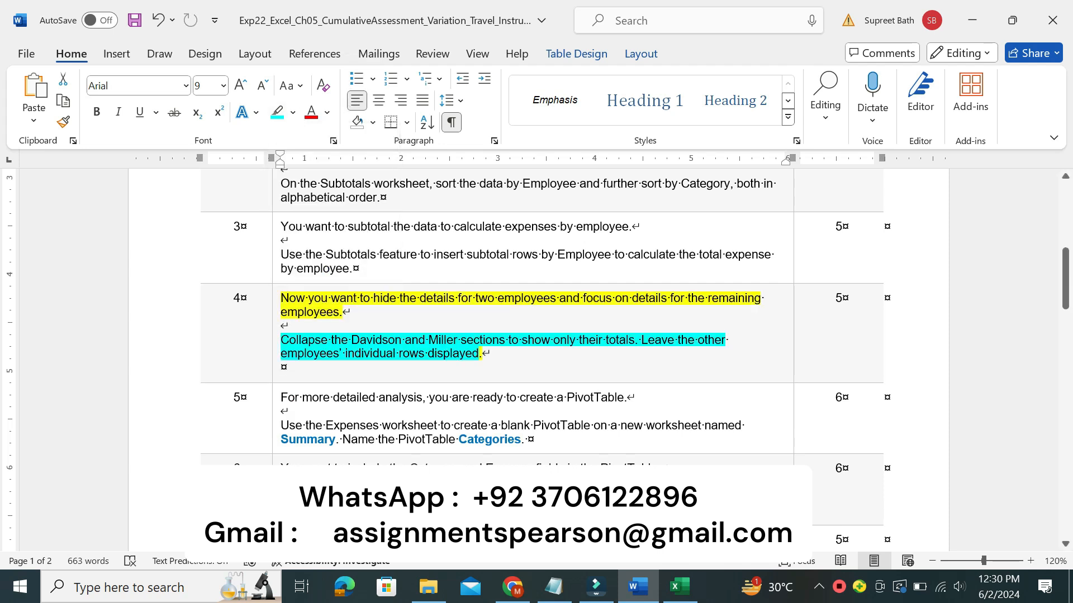
- Set the step 5 instruction text in the table to 16 pt and highlight it in yellow
click(275, 430)
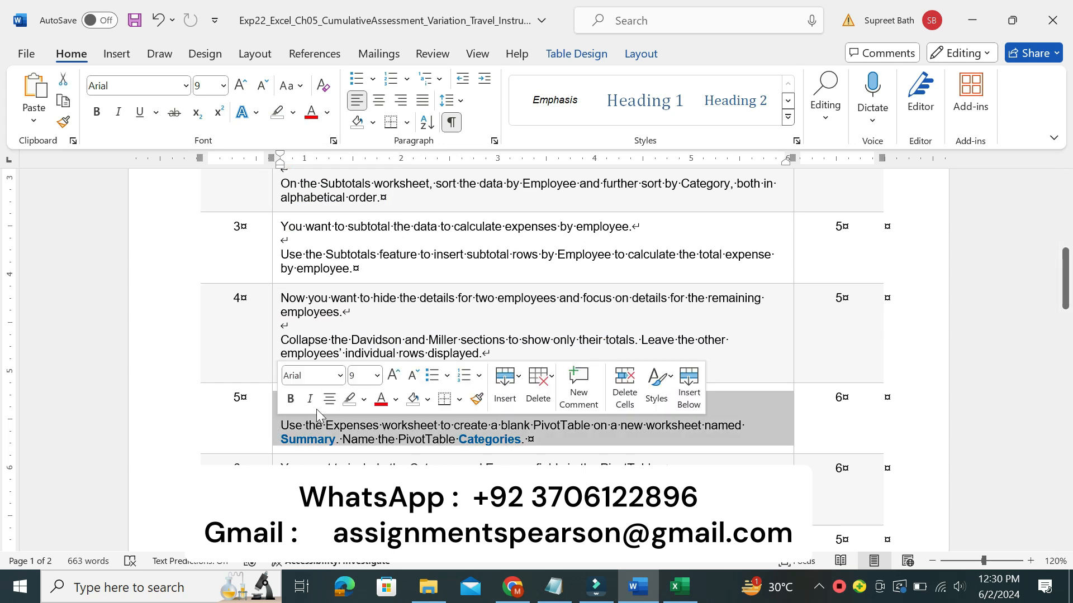
click(377, 375)
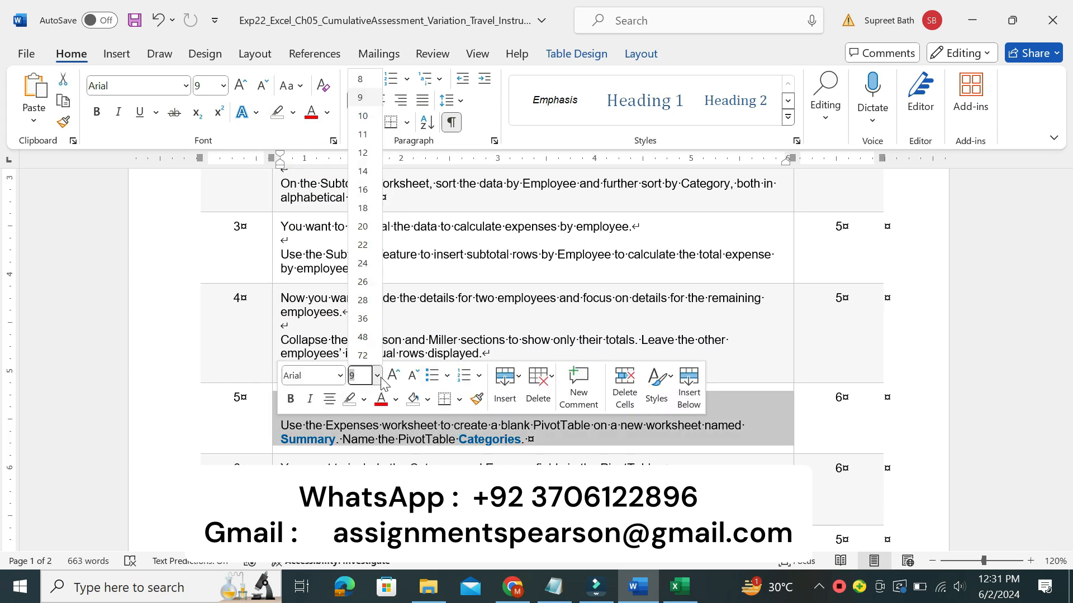
click(360, 190)
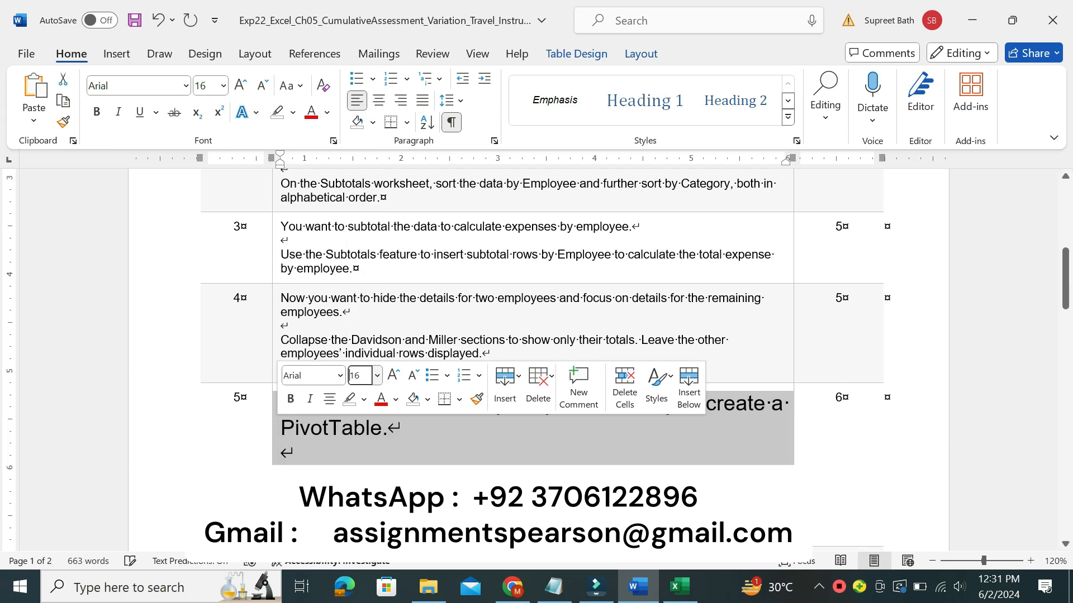
click(292, 112)
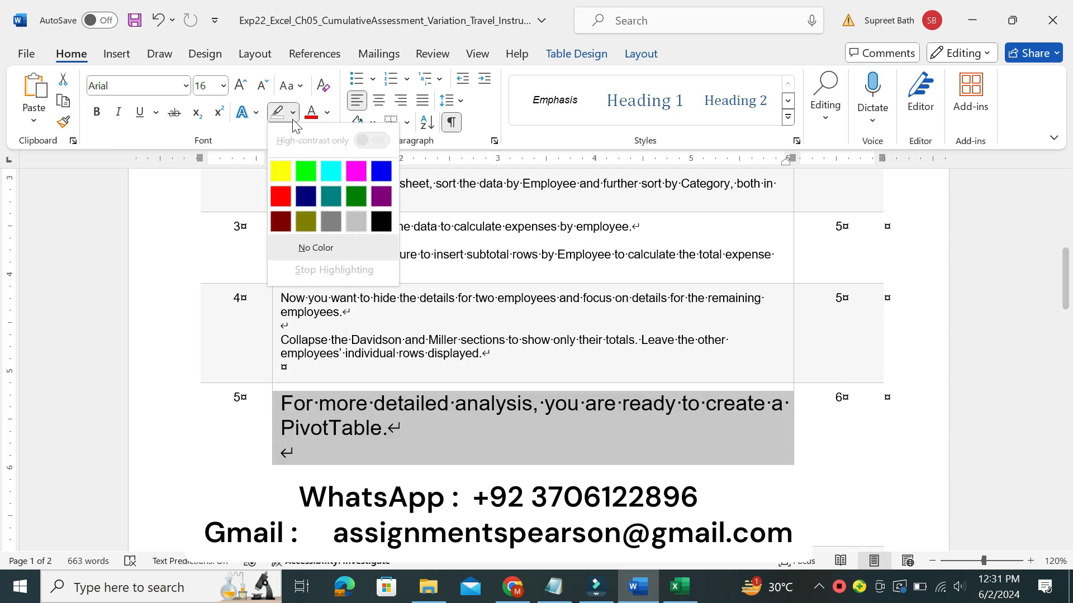
click(283, 167)
- Change the highlight of step 5's "Use the Expenses worksheet to create a blank PivotTable on a new worksheet named Summary" to turquoise
drag(1064, 291, 1064, 318)
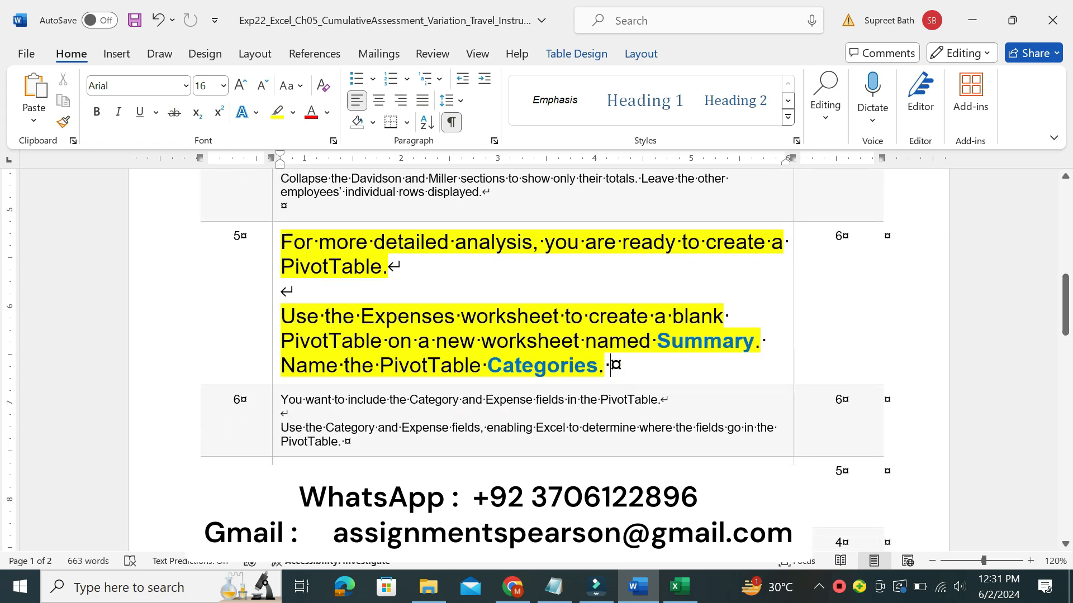
drag(295, 316, 565, 316)
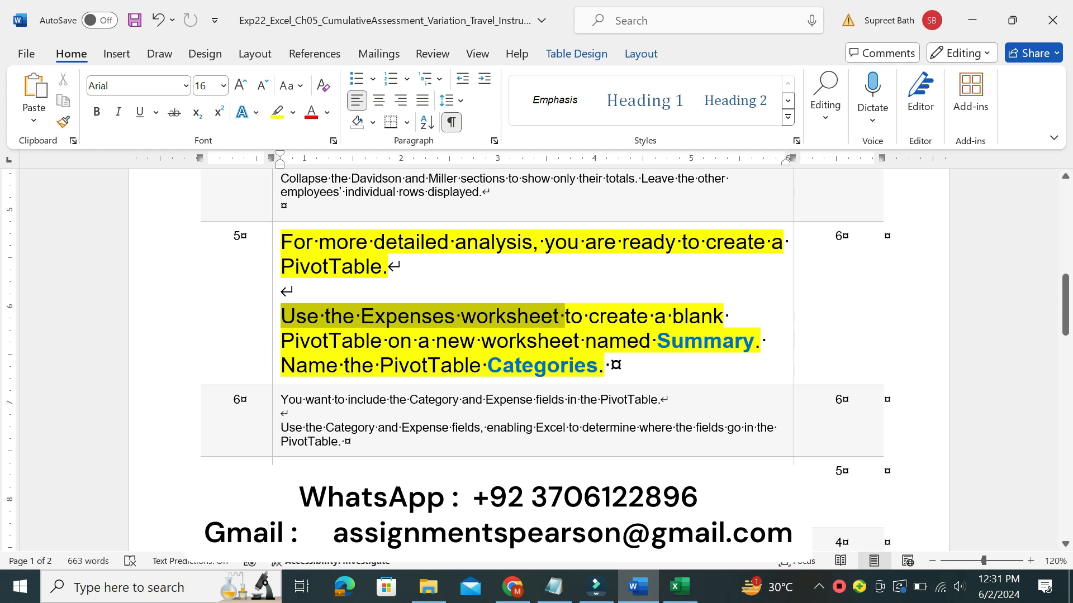
drag(565, 317, 753, 342)
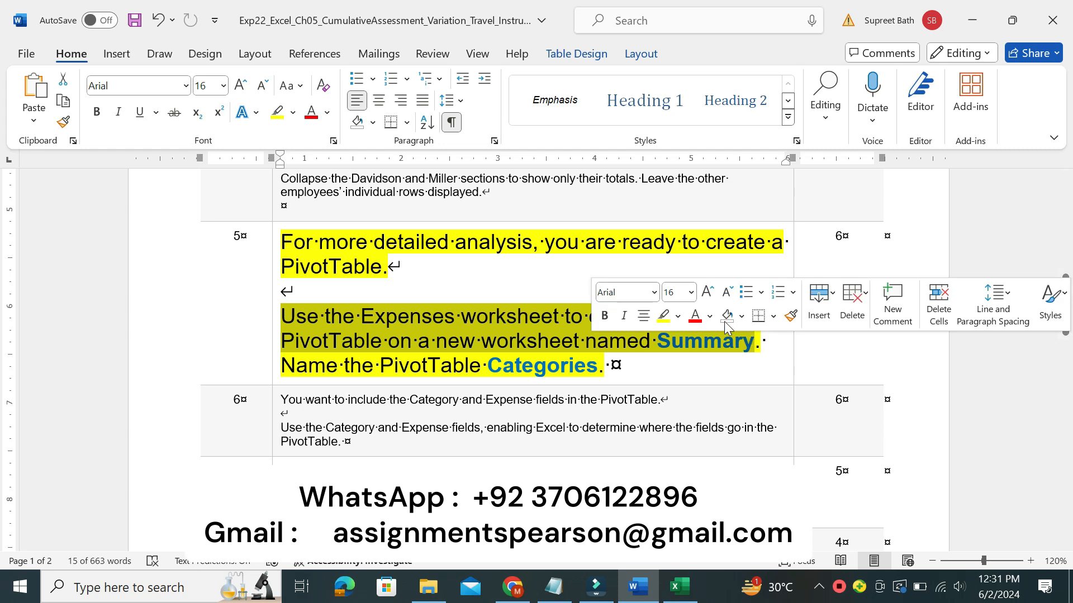
click(678, 316)
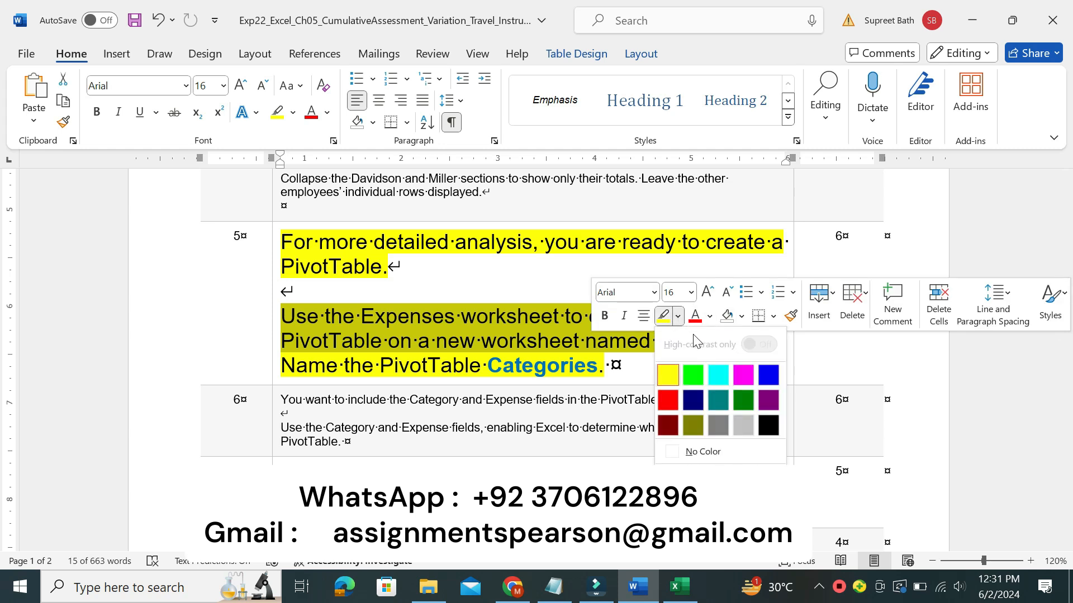
click(718, 375)
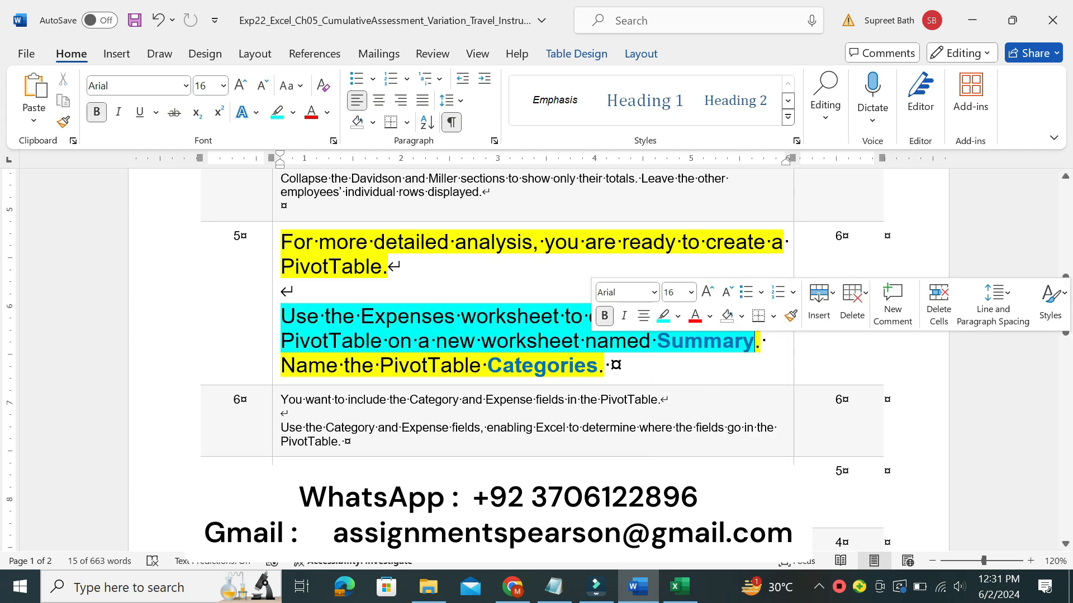
- Select "the Expenses worksheet" in step 5, and switch to Excel to show the worksheet with the unsorted expense data
drag(325, 317, 565, 317)
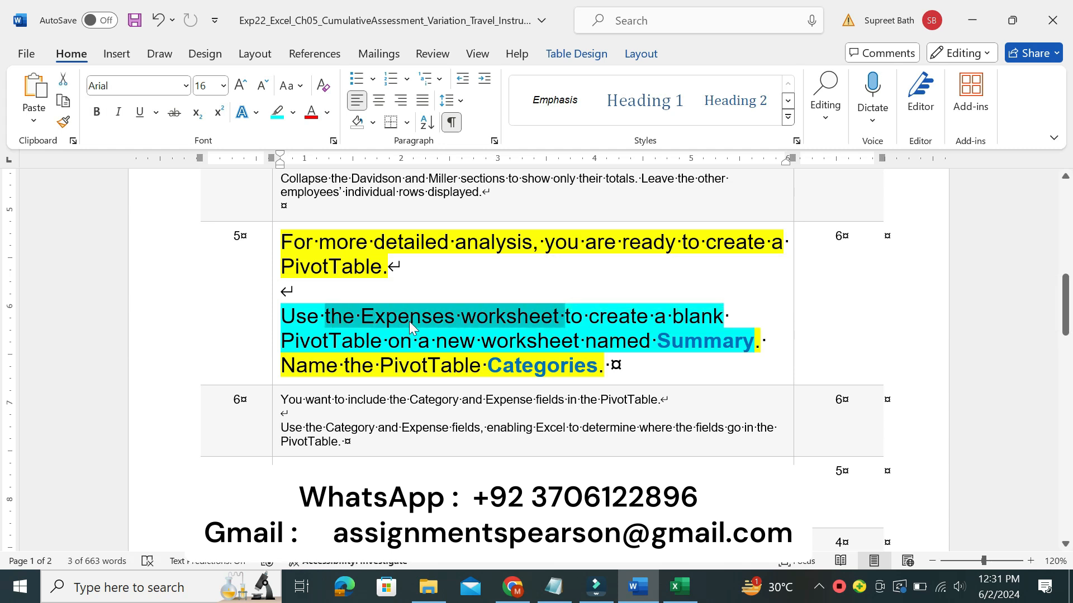
click(680, 587)
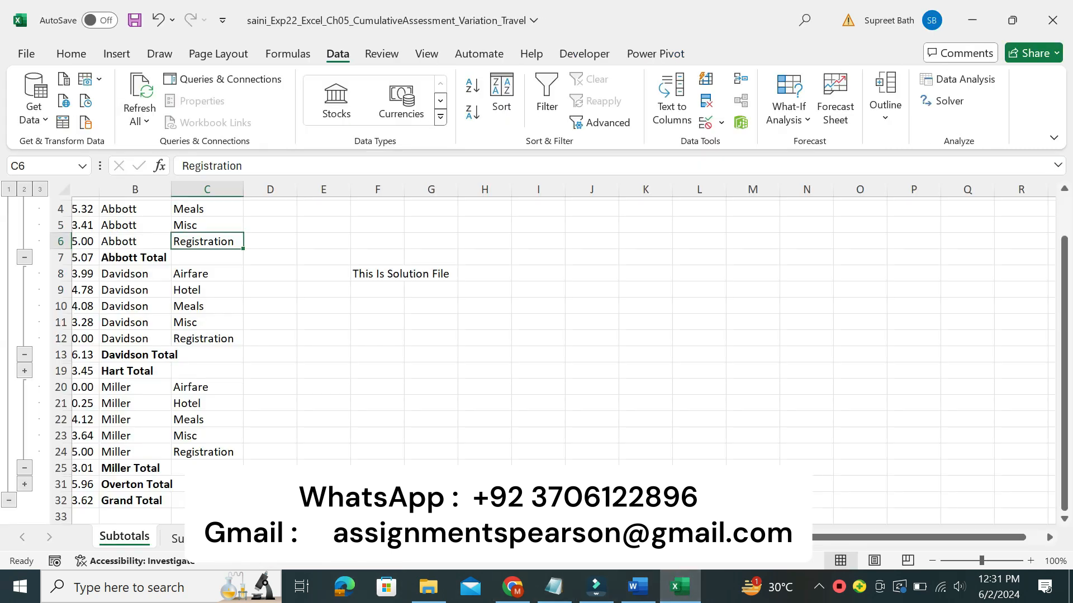
click(177, 538)
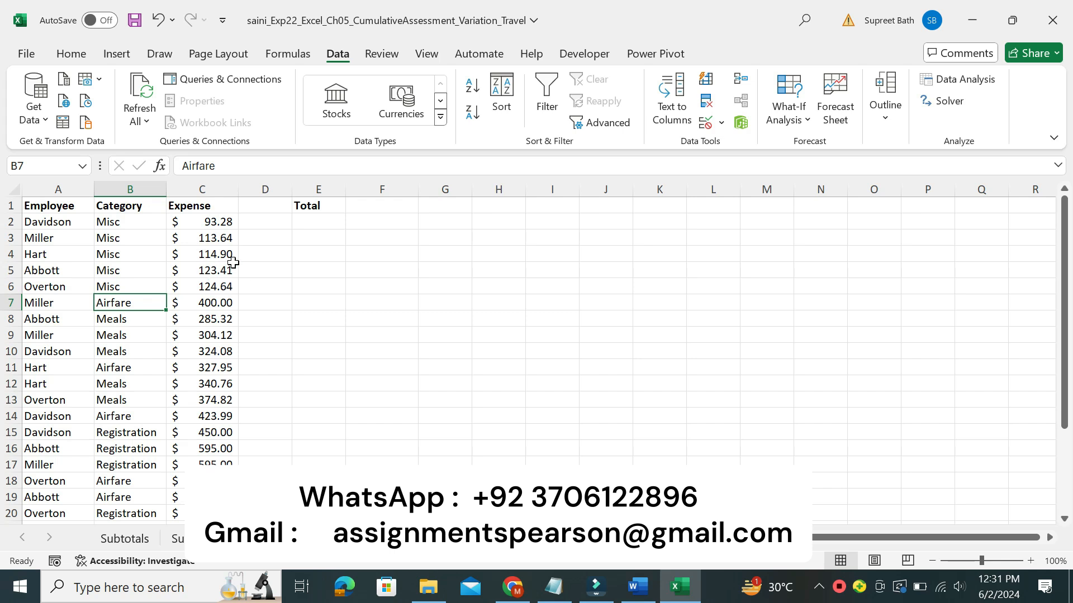
- Check the Summary worksheet name in Word's step 5 and open the Recommended PivotTables for the expense data in Excel
click(637, 587)
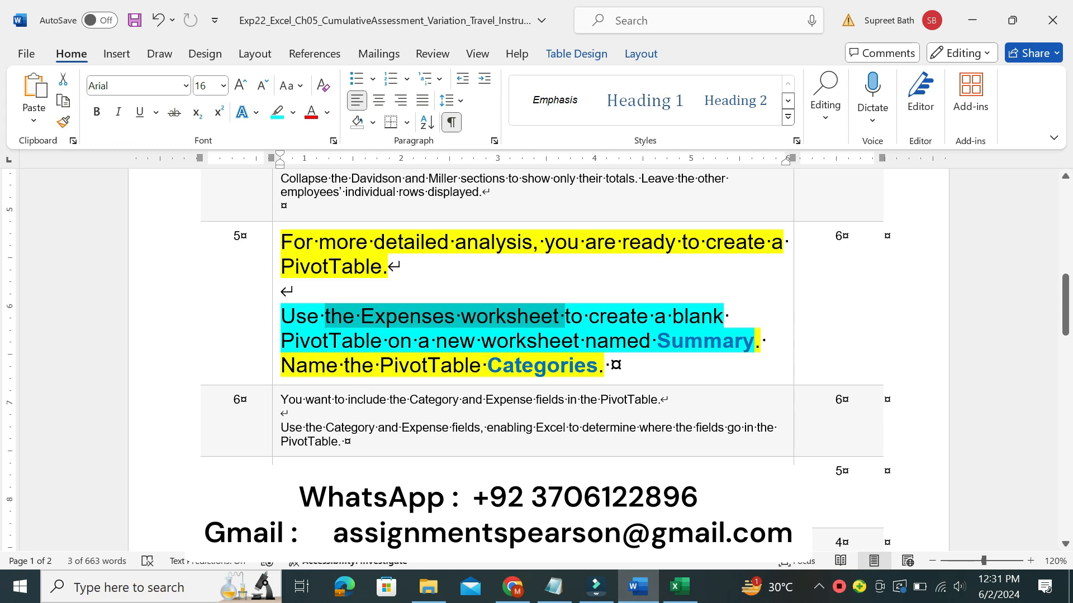
drag(325, 316, 582, 353)
drag(657, 341, 752, 341)
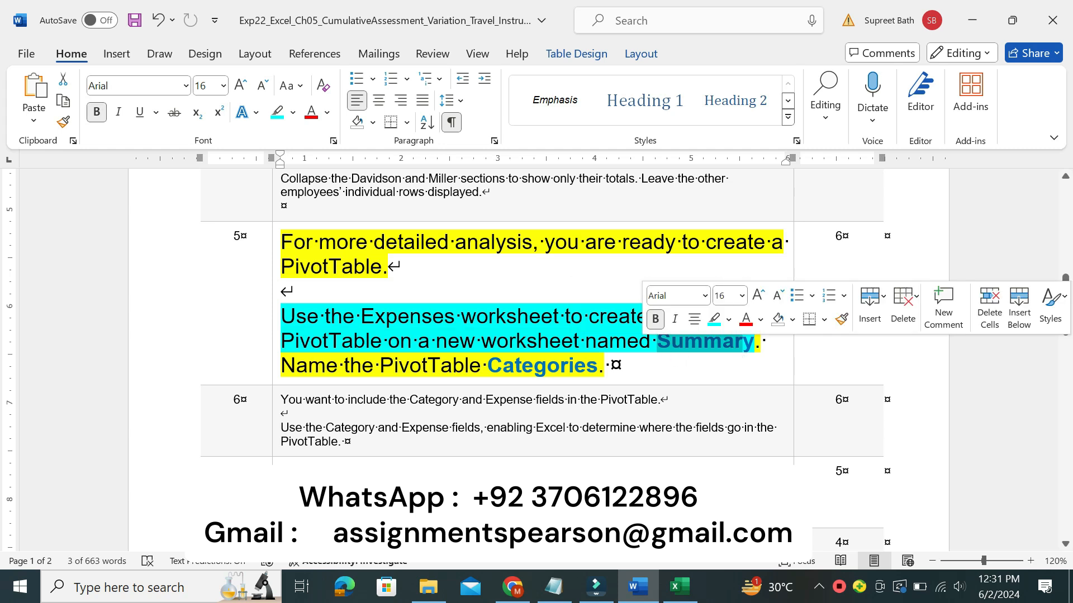
click(679, 587)
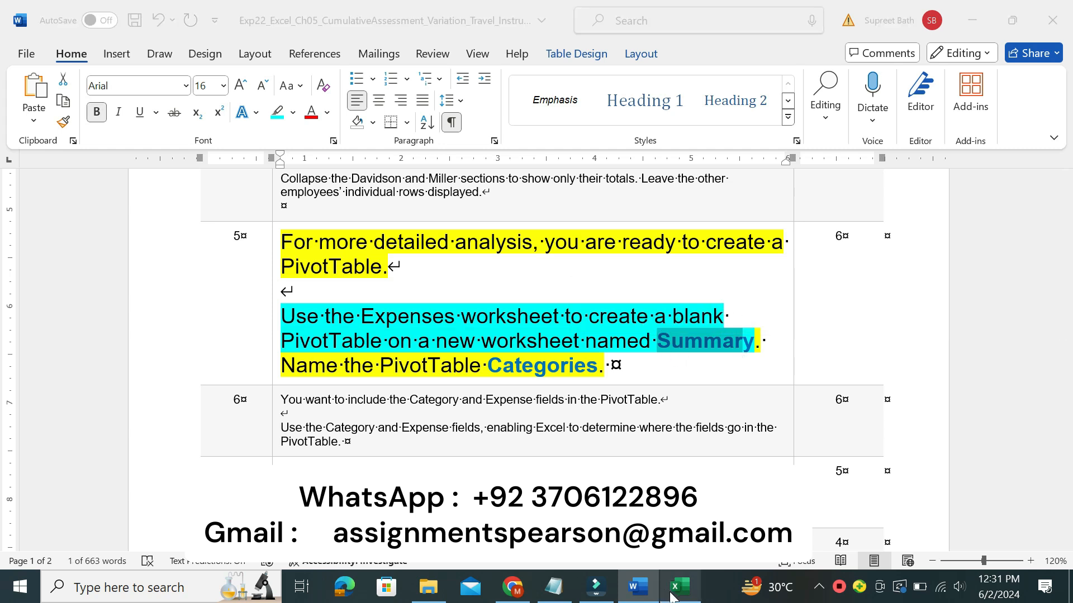
click(117, 55)
click(106, 90)
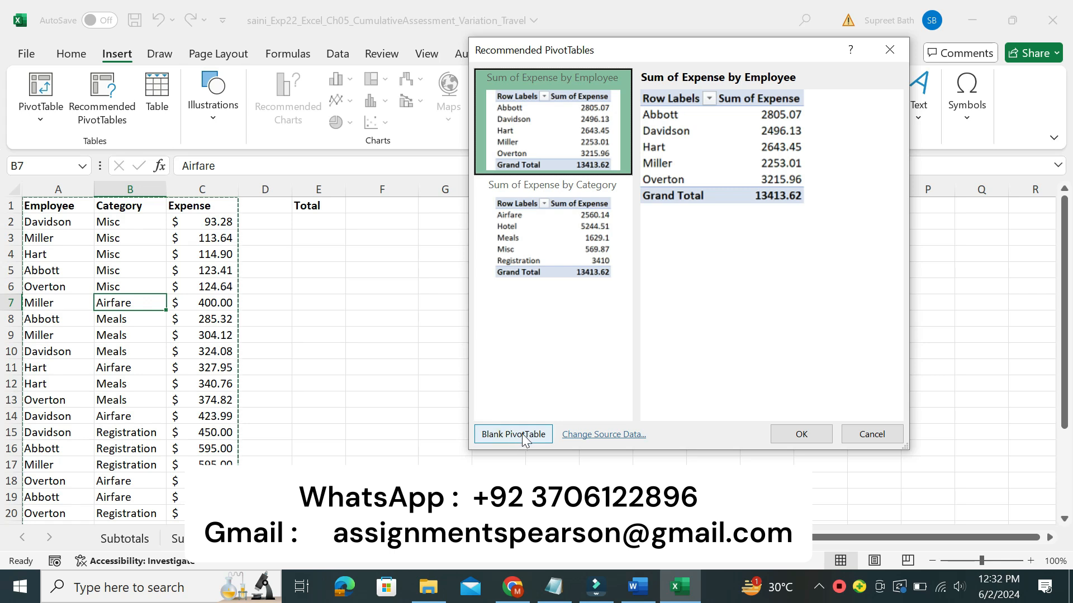
- Switch to Word and change the highlight of step 5's "Name the PivotTable Categories" to turquoise
click(632, 595)
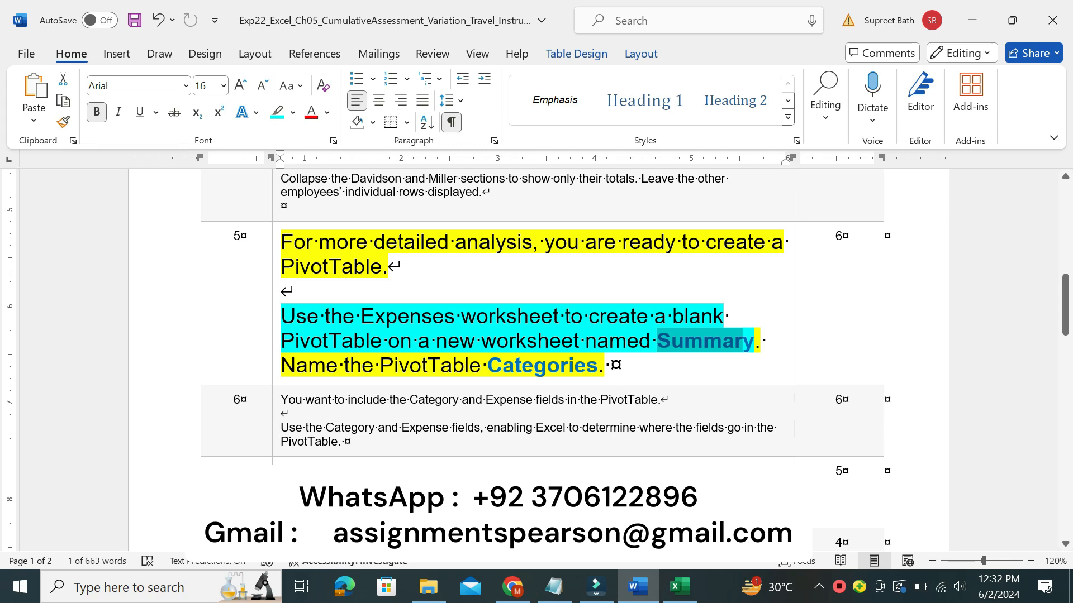
drag(307, 366, 608, 372)
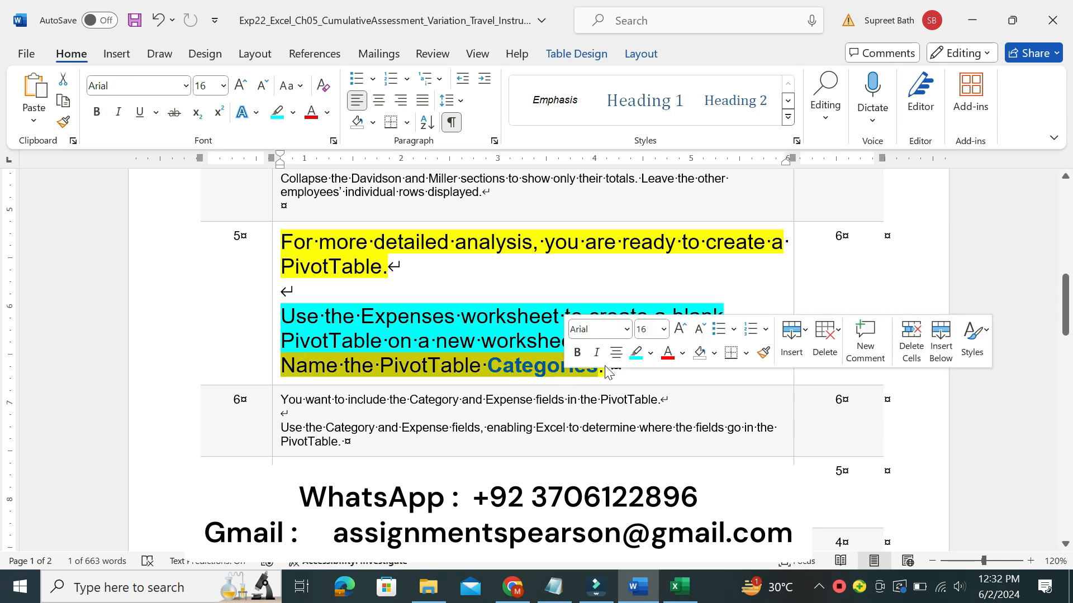
click(635, 352)
click(501, 369)
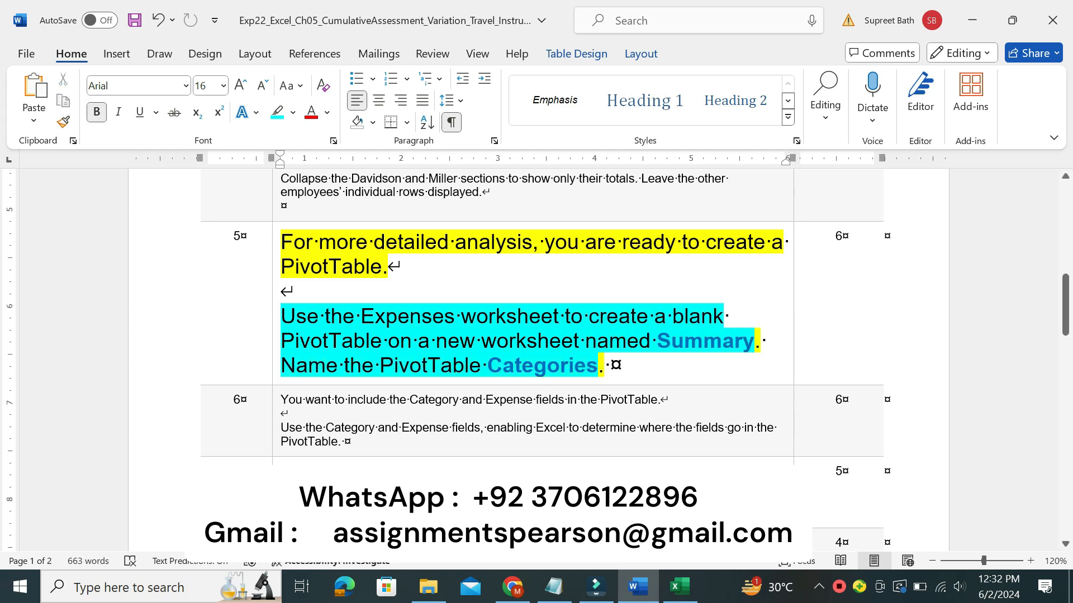
- Switch to Excel, cancel the Recommended PivotTables without inserting one, and show the Summary worksheet
click(688, 592)
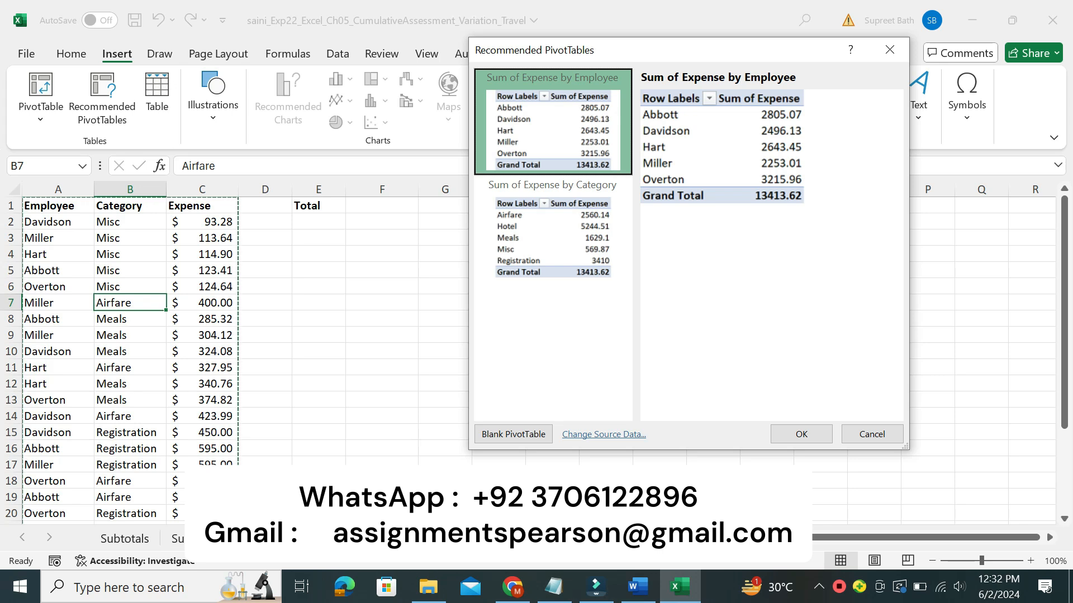
click(881, 434)
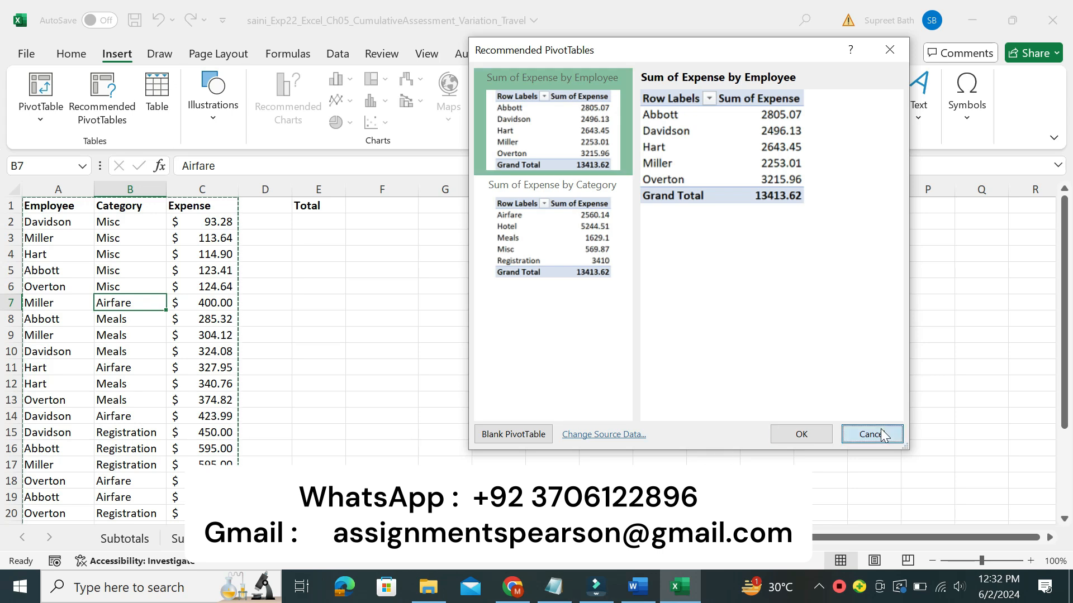
click(176, 537)
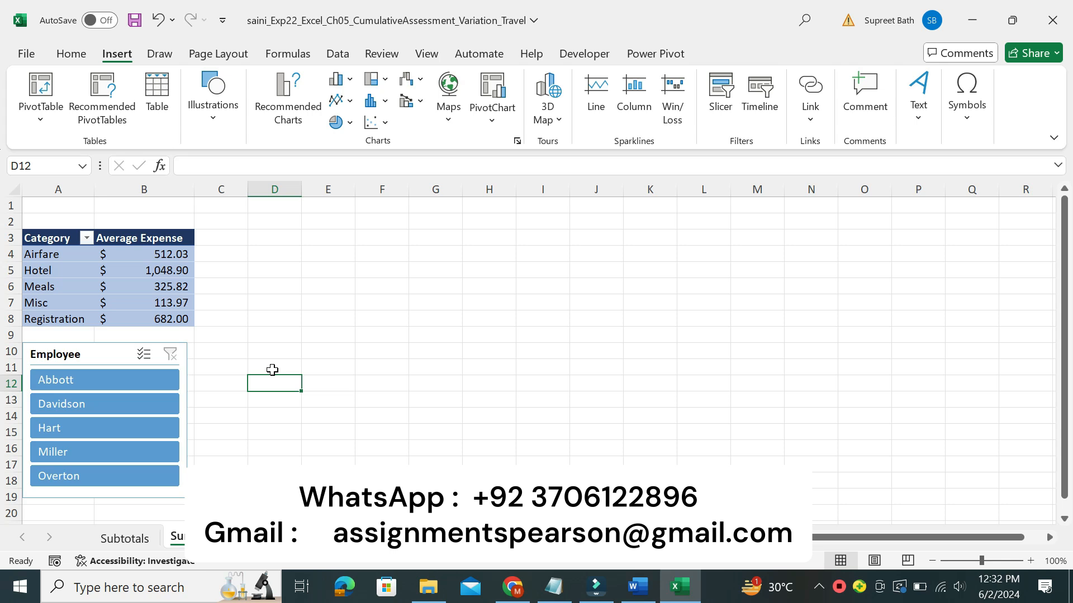
- Switch to Word and check step 5's new worksheet wording and the PivotTable name Categories by selecting them
click(640, 594)
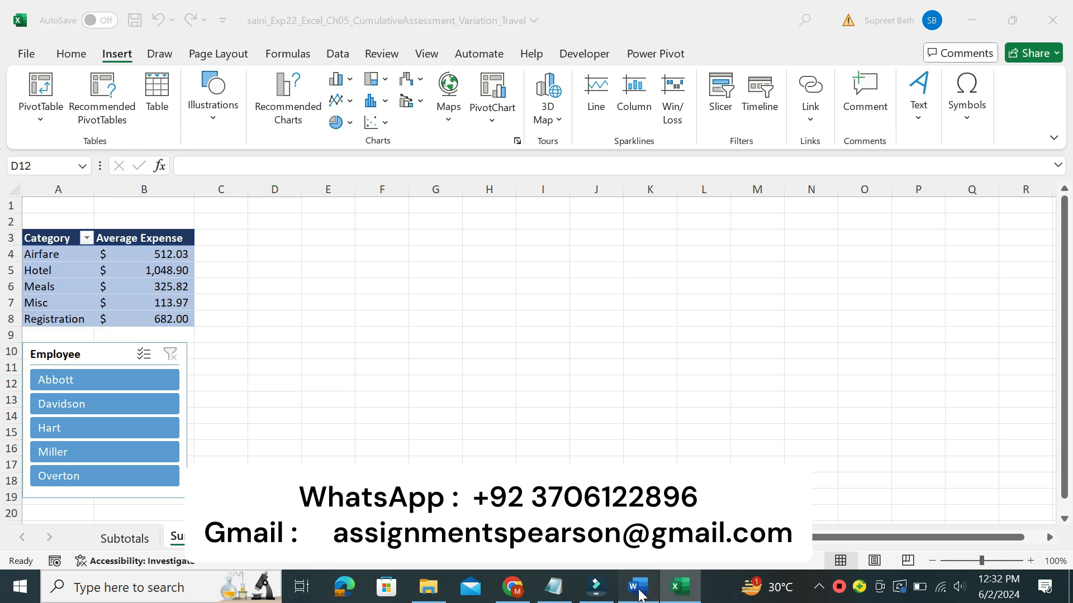
drag(330, 342, 584, 342)
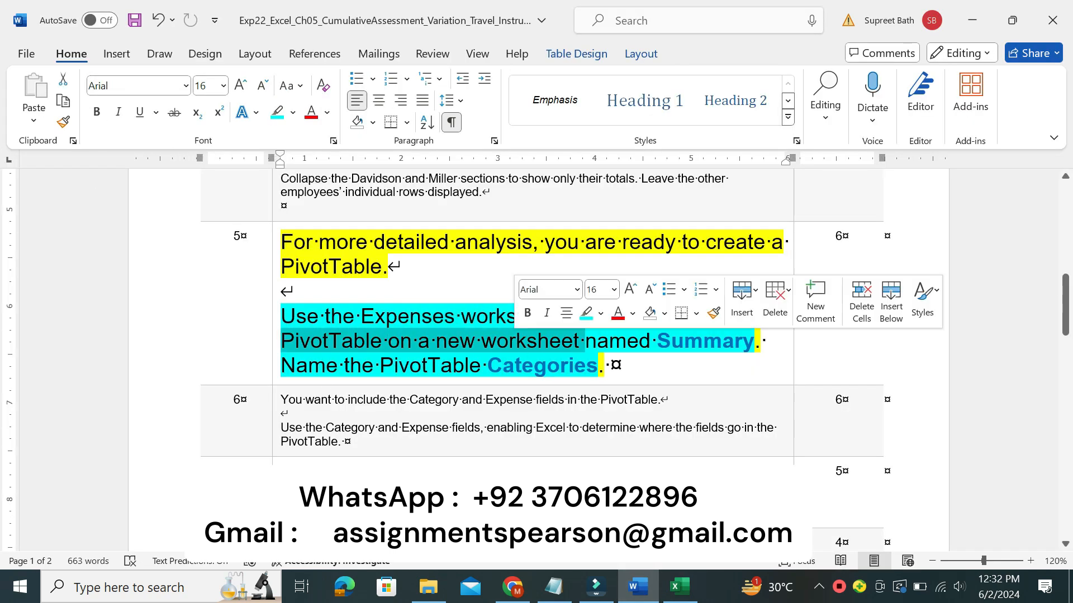
drag(488, 366, 596, 382)
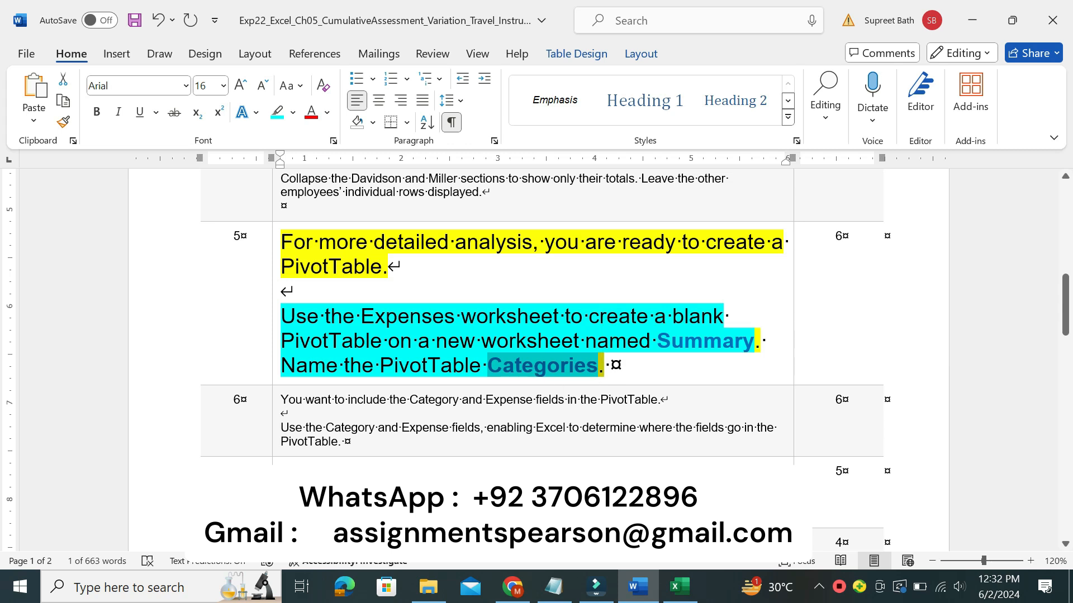
- Switch to Excel, name the Summary worksheet's PivotTable "Categories." and check the entered name
click(679, 587)
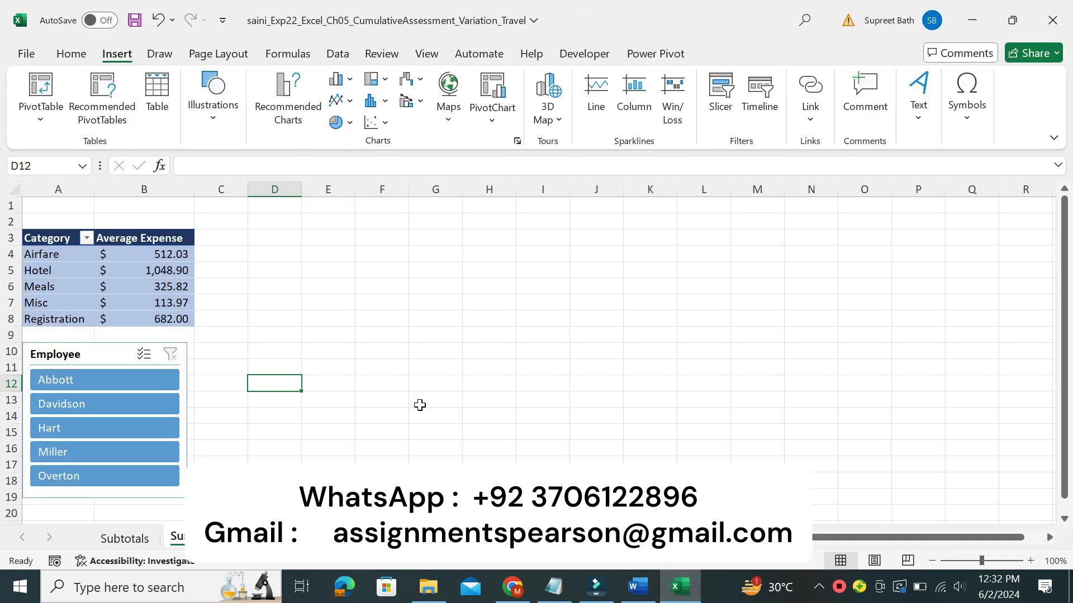
click(147, 240)
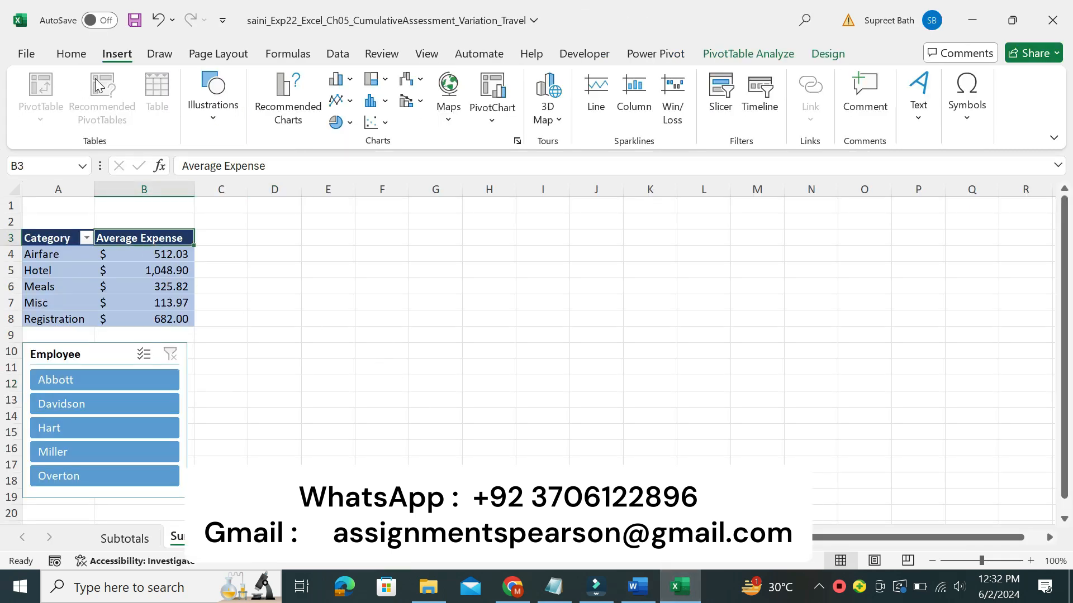
click(750, 55)
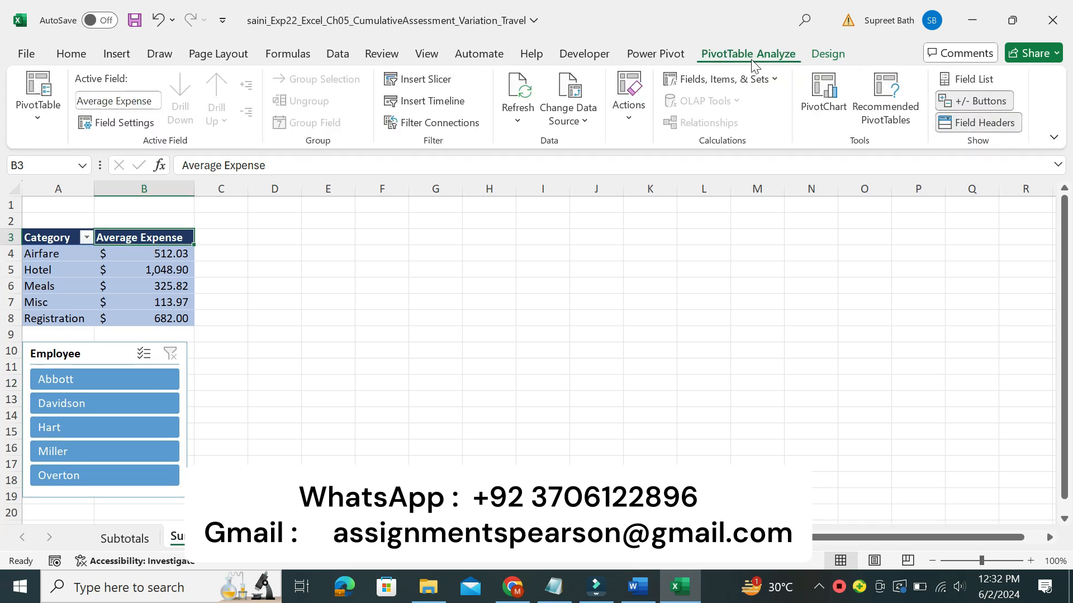
click(35, 117)
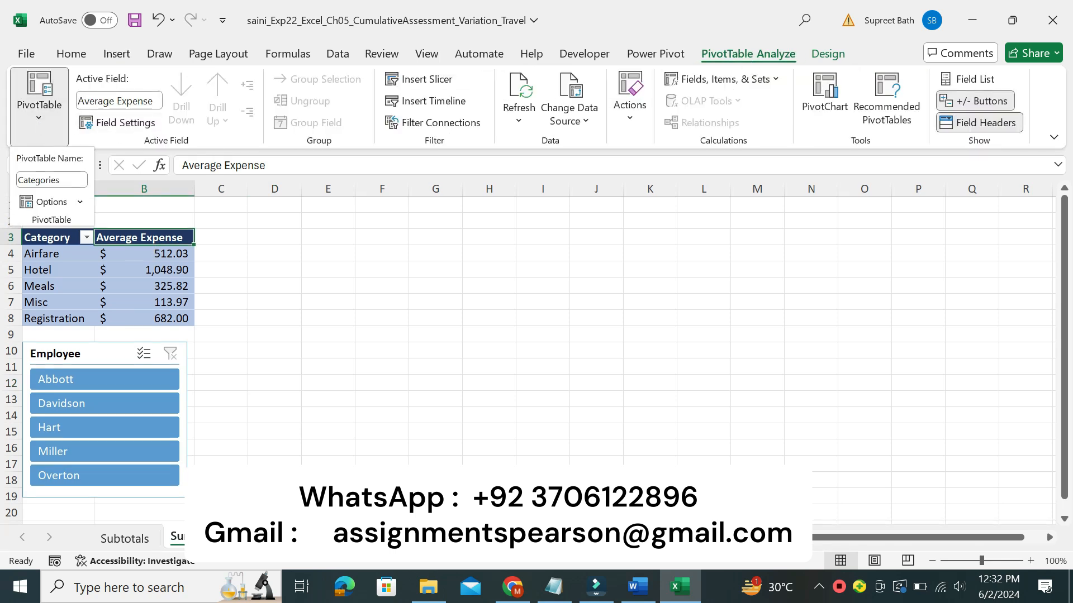
click(51, 180)
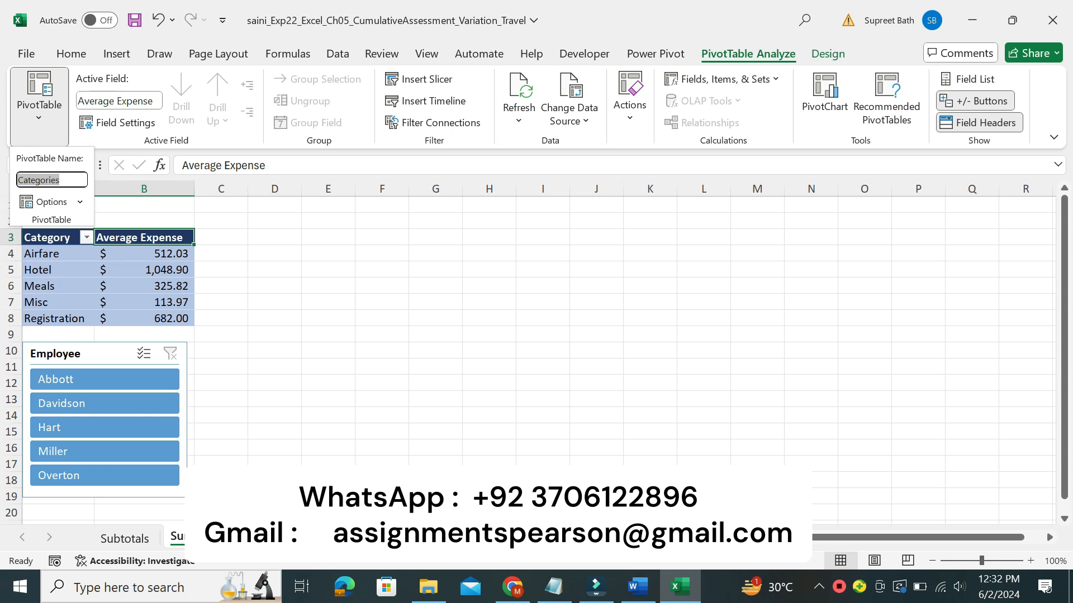
click(63, 179)
text(.)
key(Return)
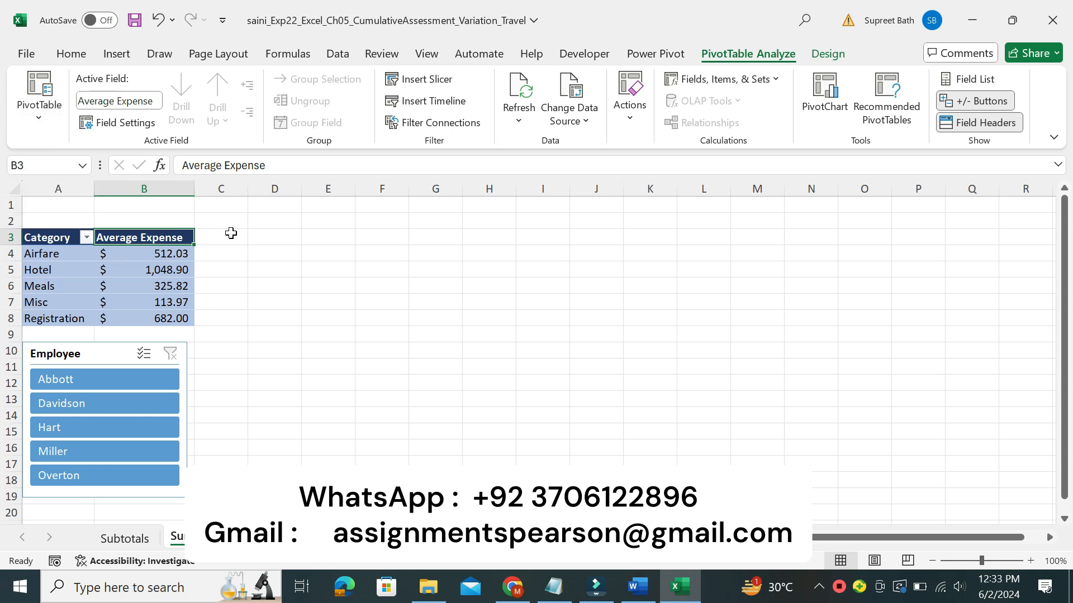
click(44, 119)
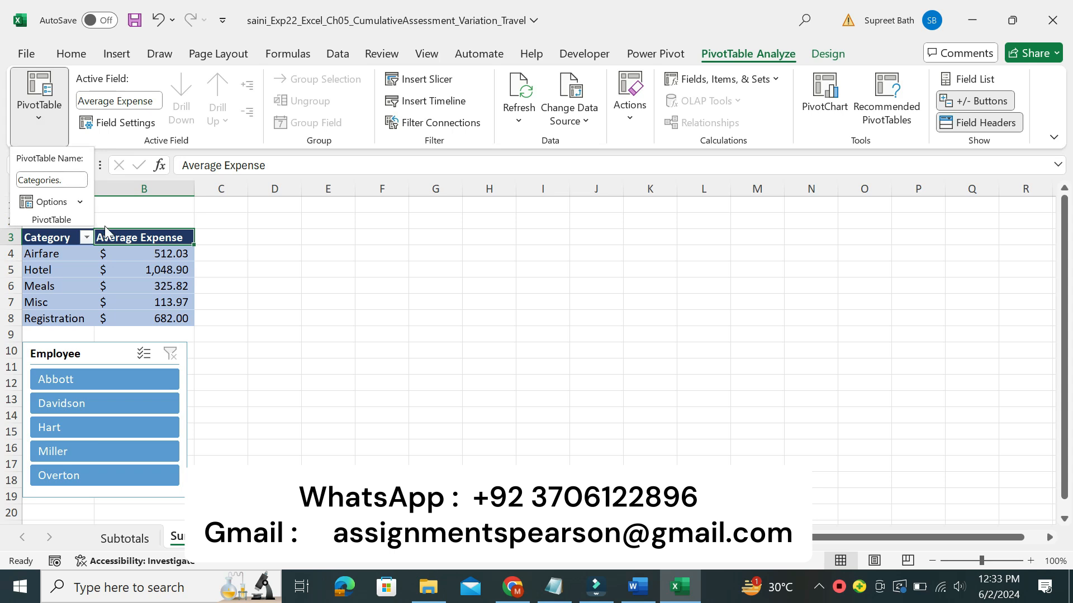
- Switch to Word and reset step 5's instruction text to font size 9 with no highlight color
click(638, 596)
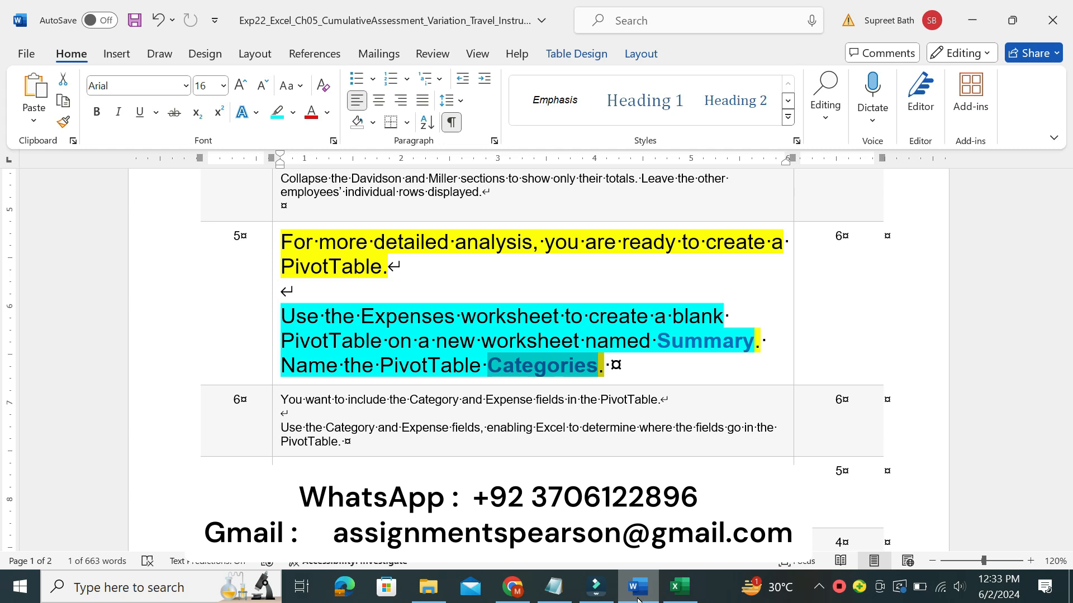
click(274, 384)
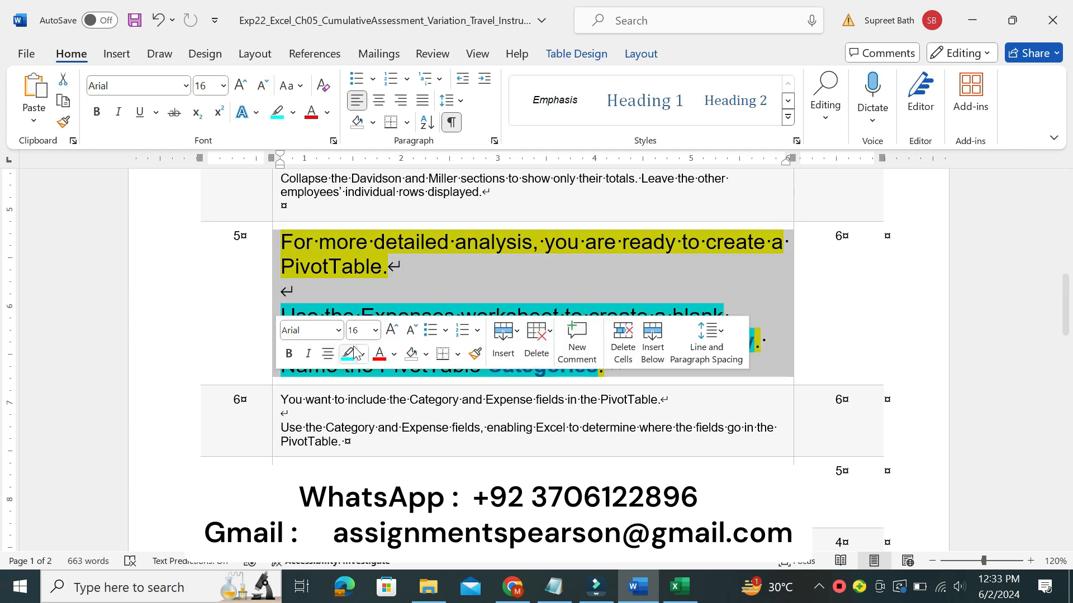
click(375, 330)
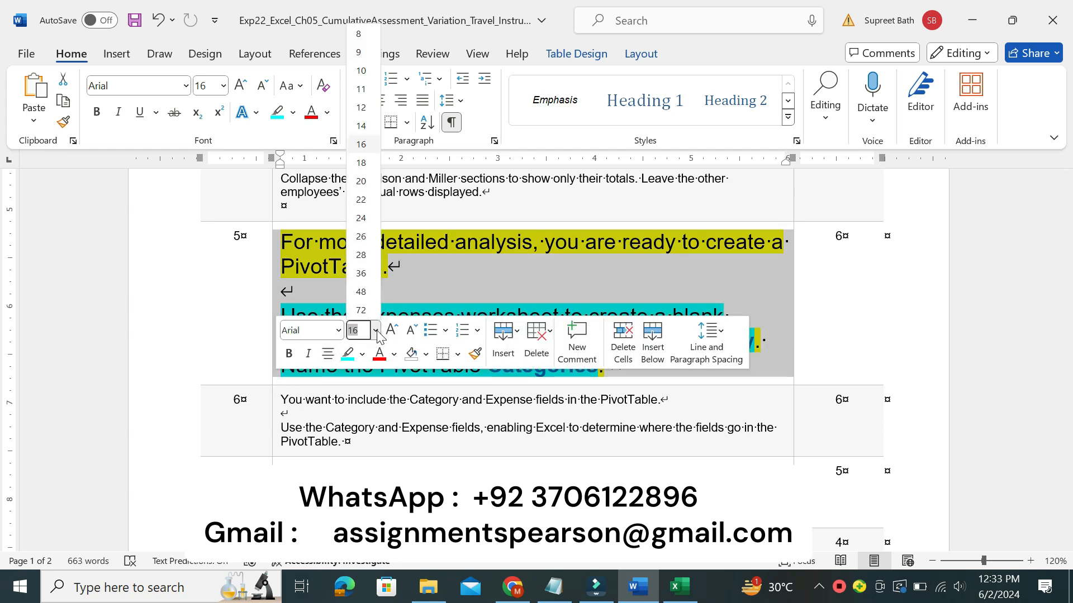
click(359, 52)
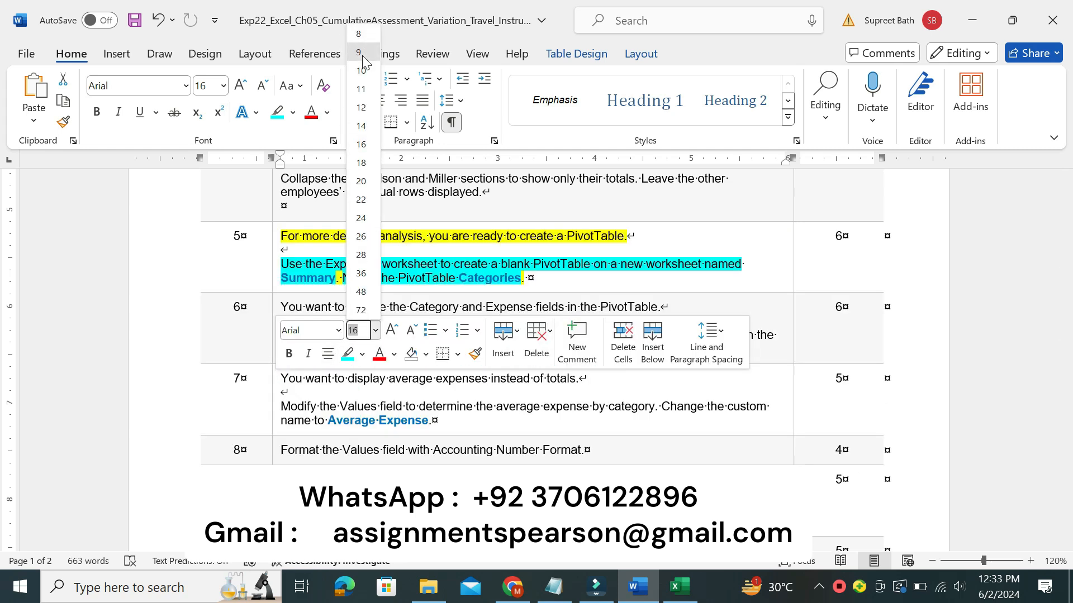
click(292, 113)
click(311, 248)
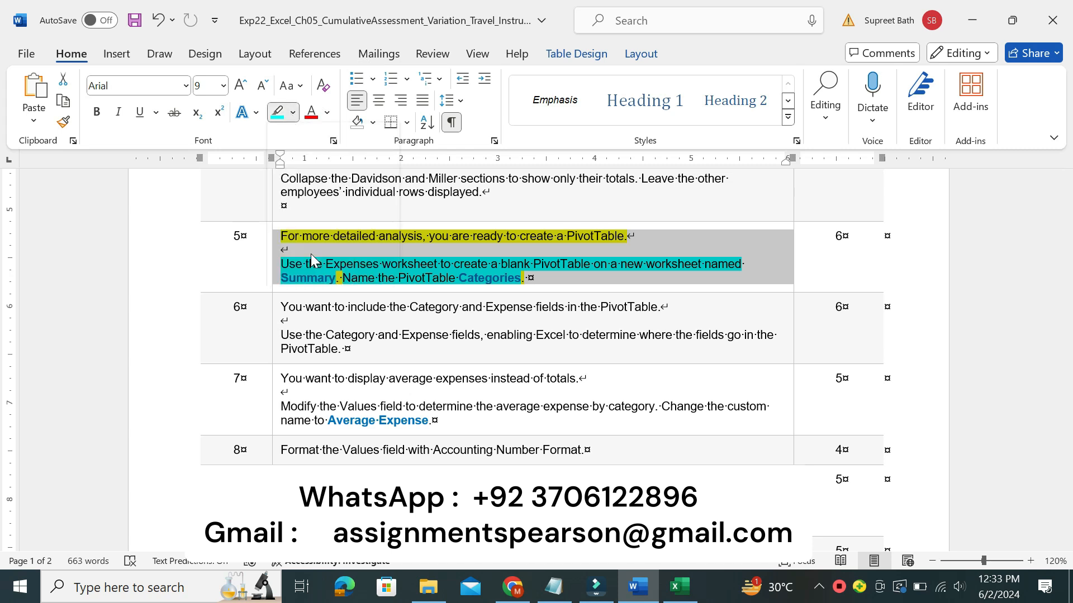
click(275, 255)
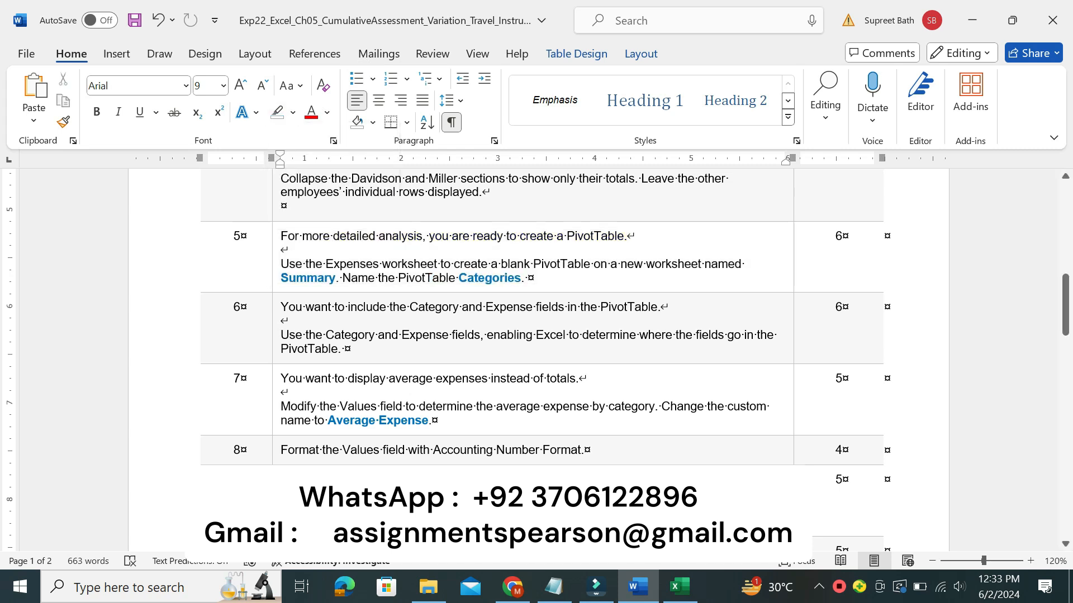
- Enlarge step 6's instruction text to font size 14 and highlight it in yellow
click(273, 345)
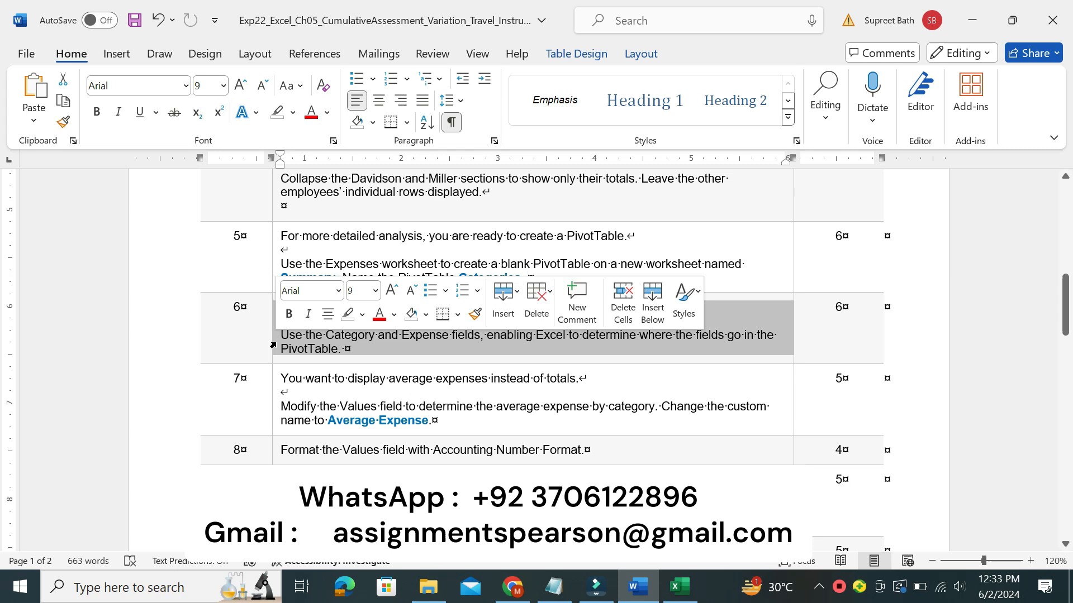
click(378, 291)
click(354, 106)
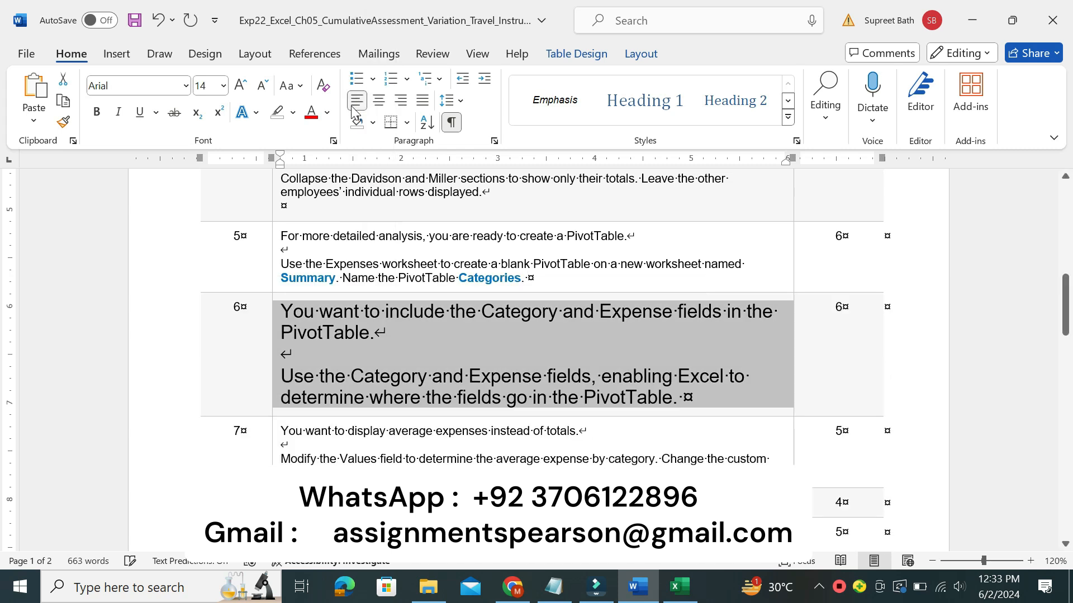
click(293, 112)
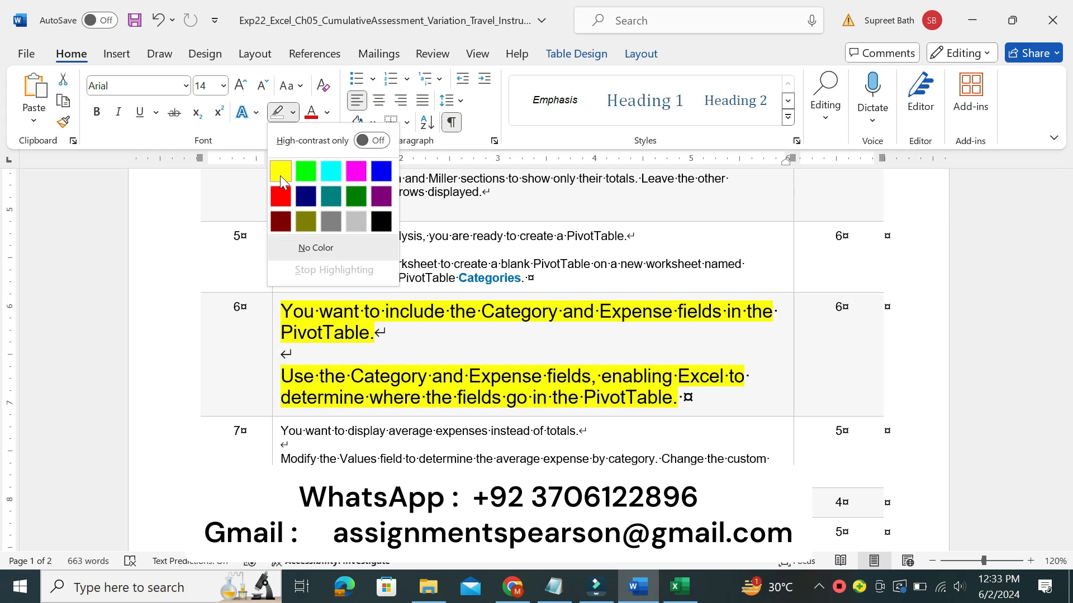
click(280, 171)
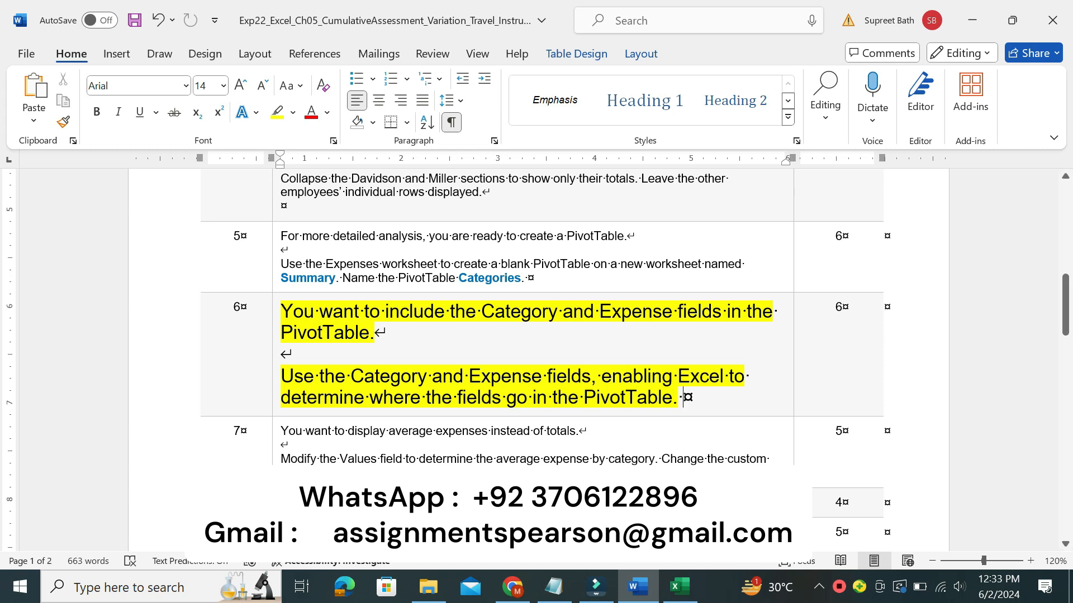
- Change the highlight of step 6's sentence starting "Use the Category and Expense fields" to turquoise
drag(280, 376, 682, 397)
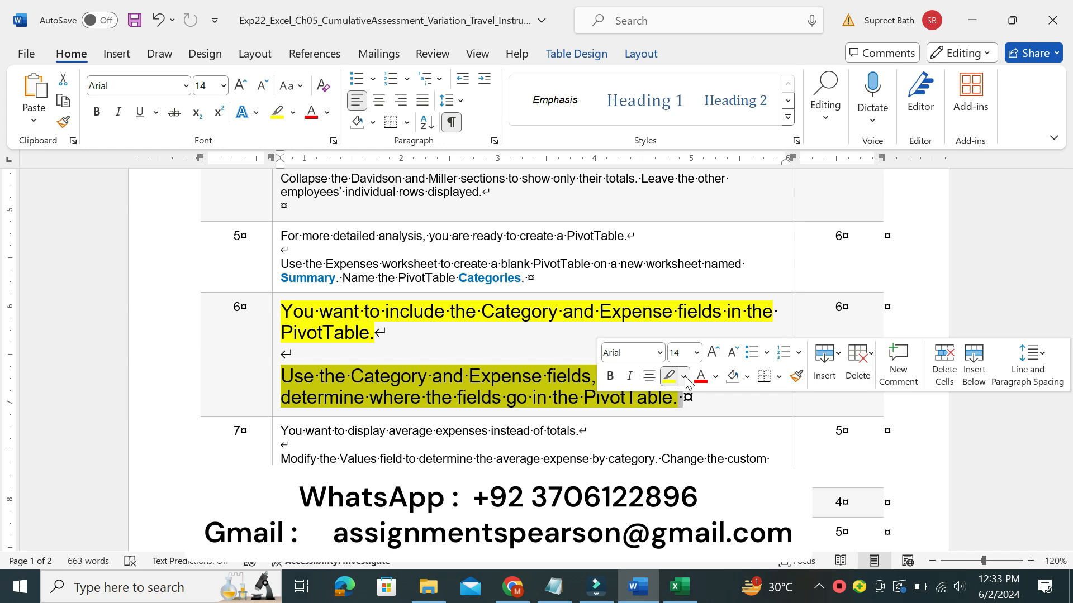
click(682, 376)
click(723, 435)
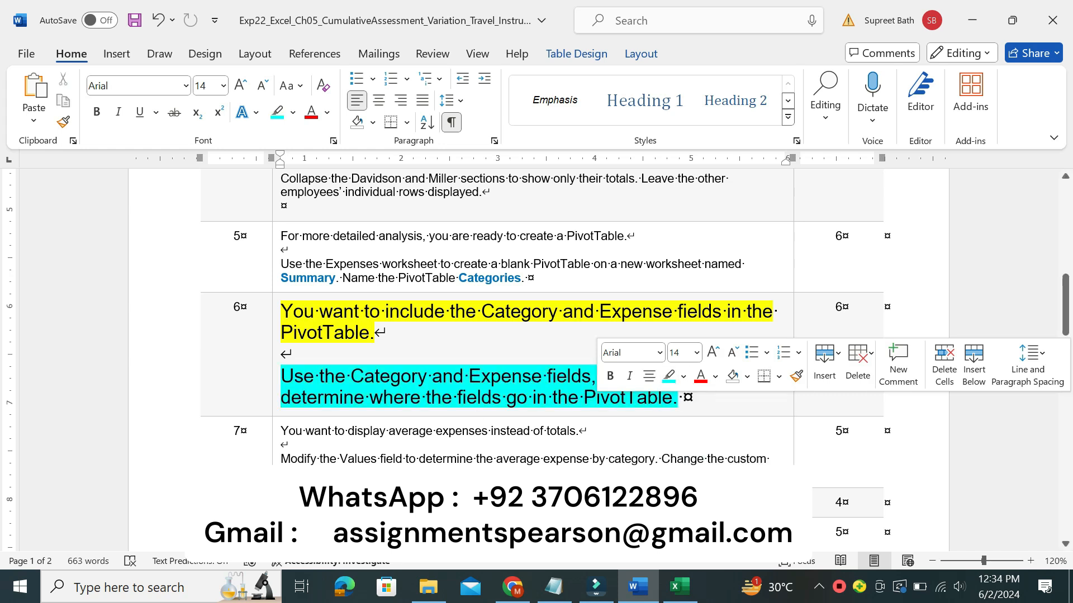
- Select "Use the Category and Expense fields" in step 6, and switch to Excel to inspect the Average Expense value field settings without changing them
drag(280, 375, 590, 376)
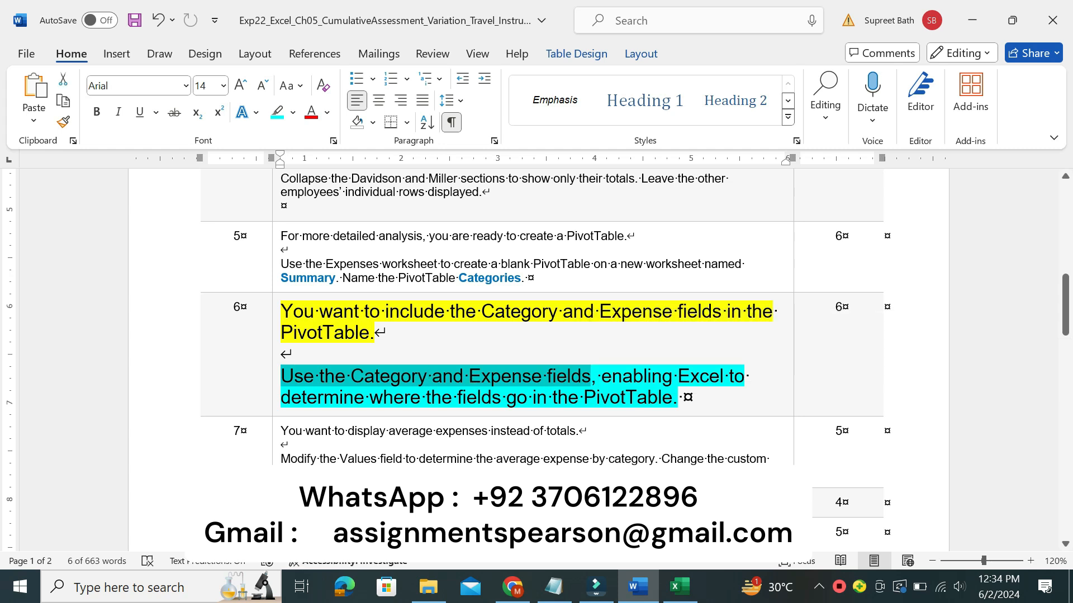
click(679, 586)
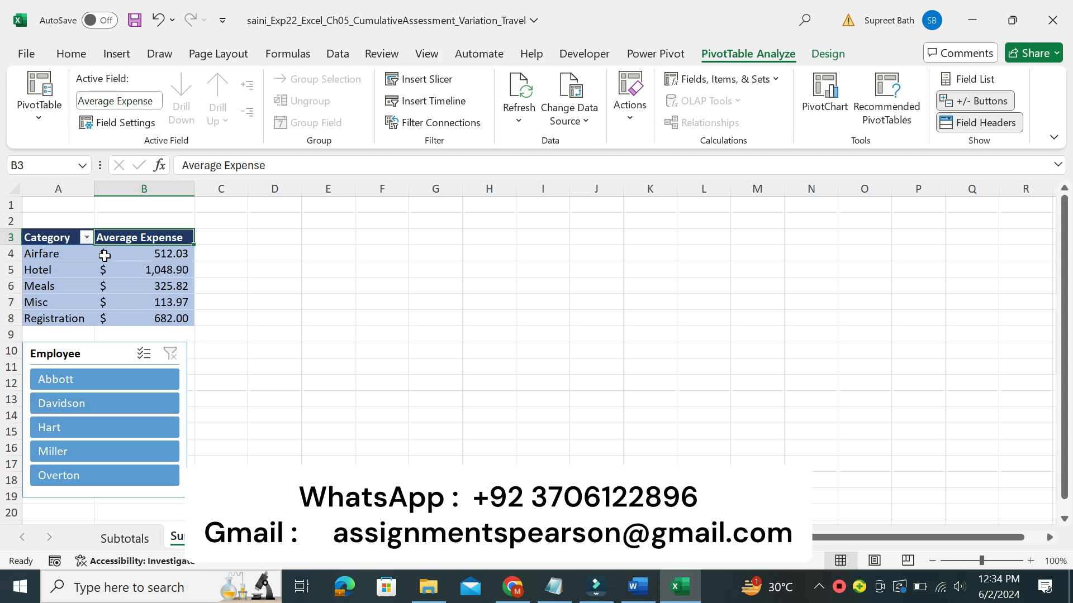
click(159, 252)
double_click(143, 237)
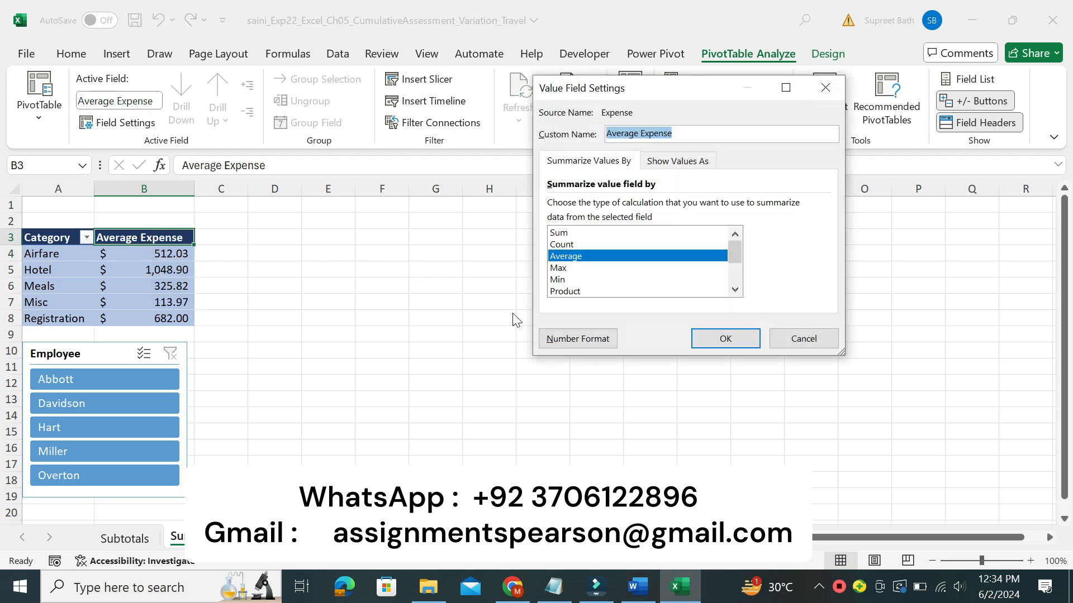
click(790, 337)
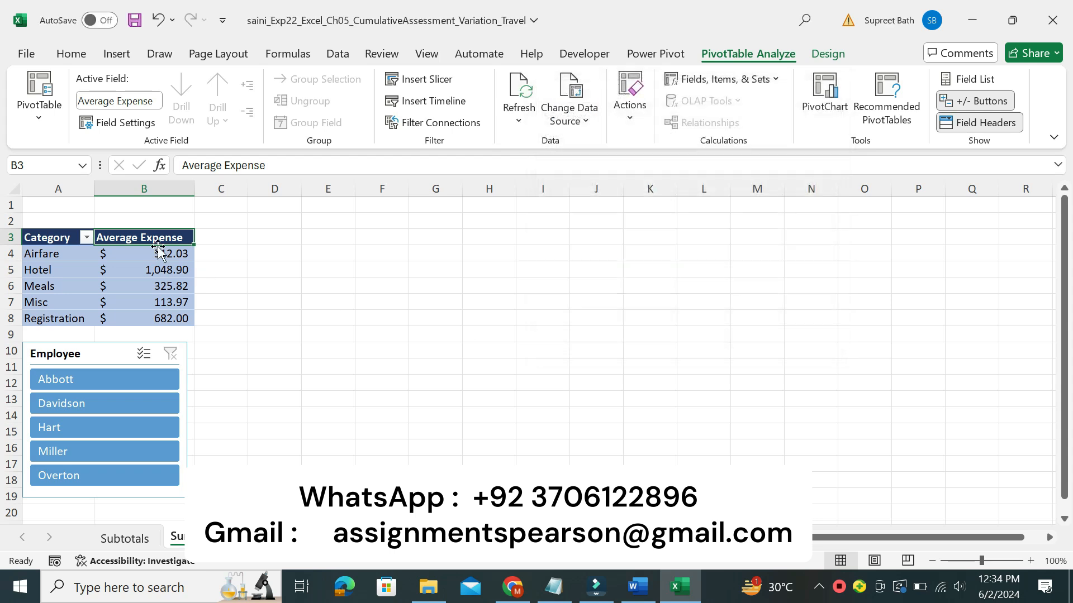
click(126, 122)
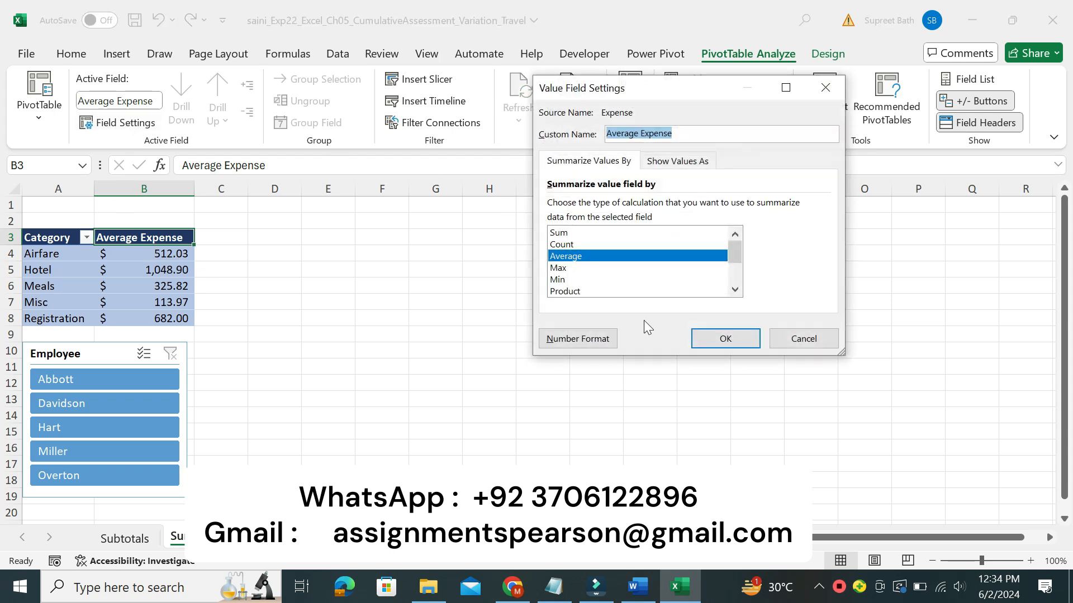
click(802, 342)
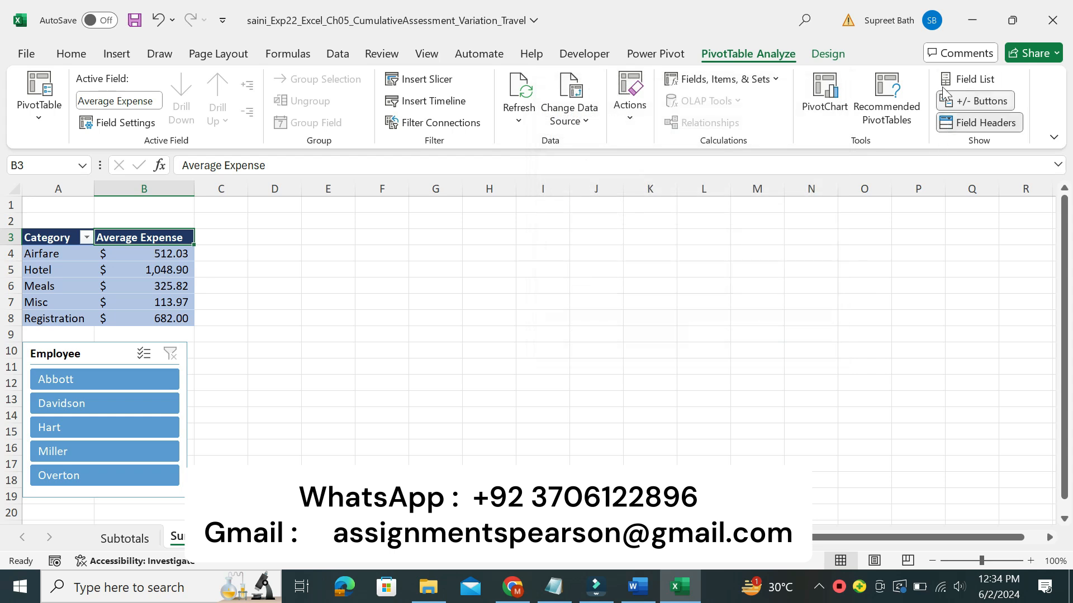
- Show the PivotTable field list on the Summary worksheet and compare its fields with step 6 in Word
click(962, 82)
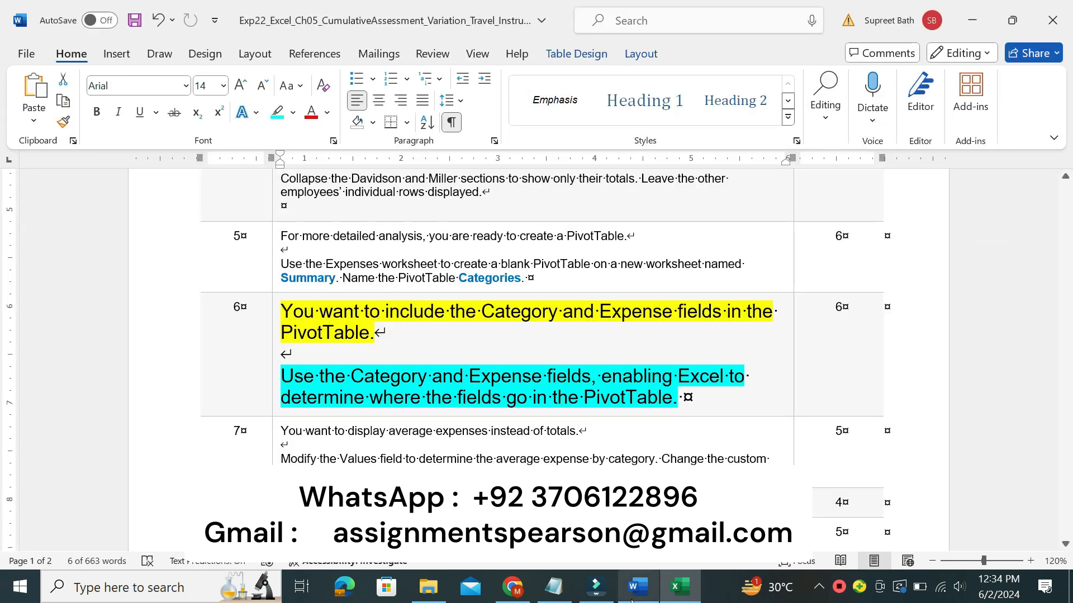
click(637, 587)
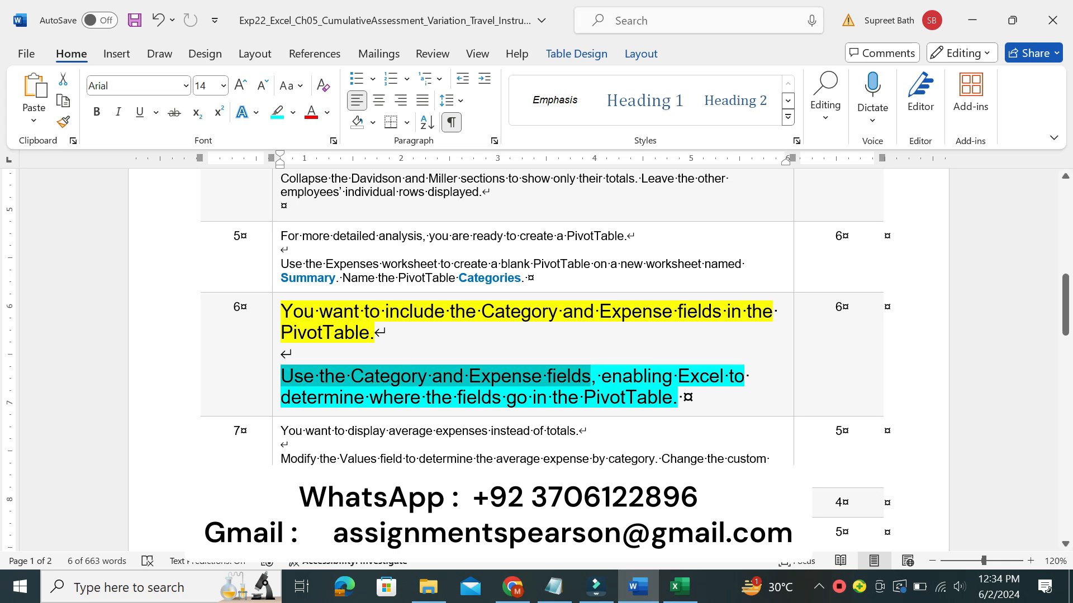
click(679, 586)
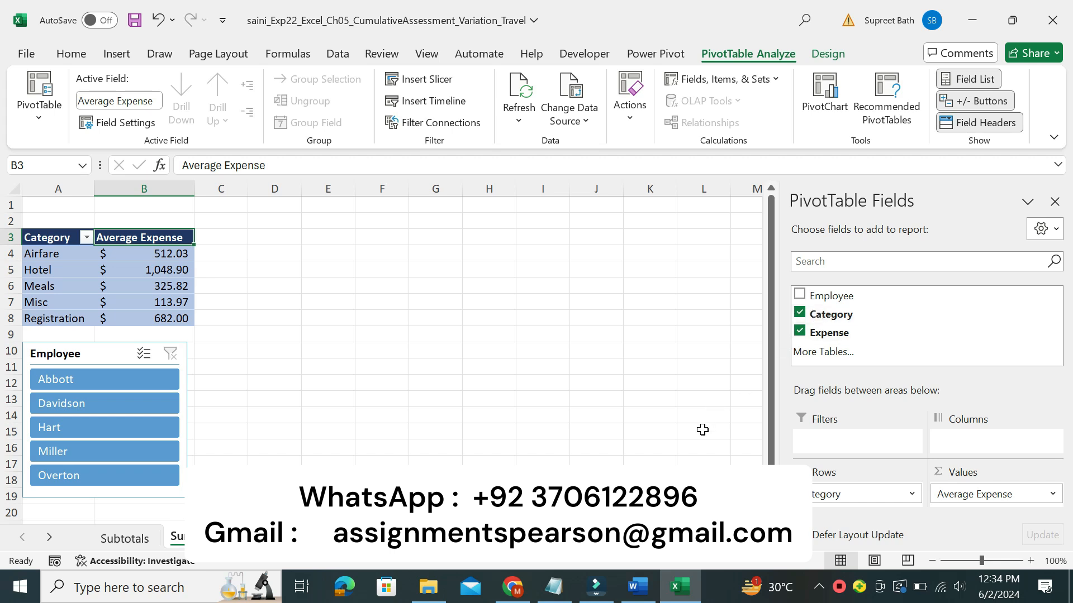
click(634, 588)
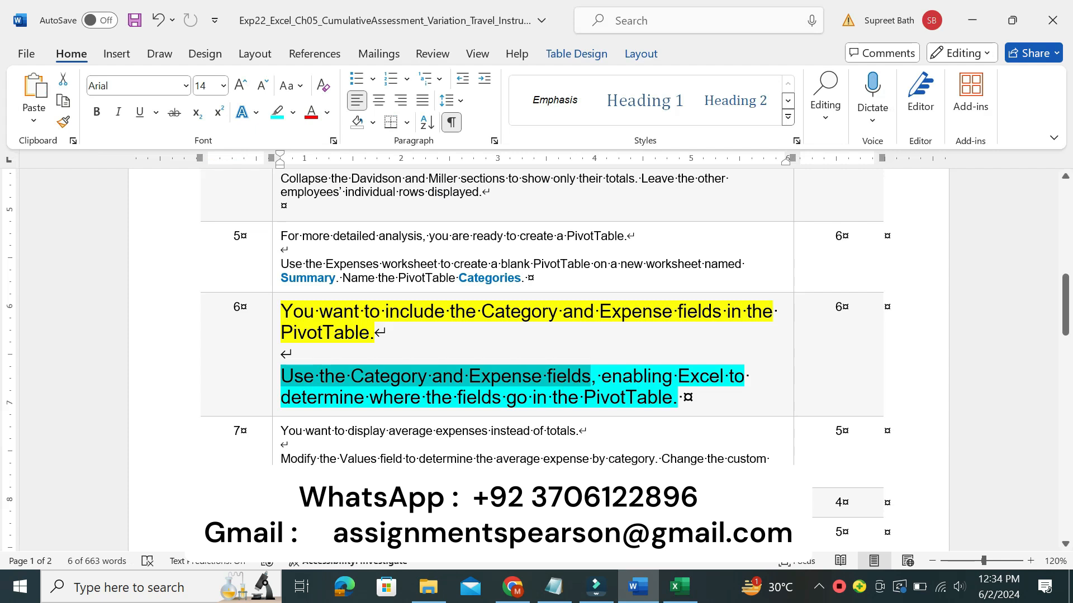
- Select the end of step 6's instruction in Word, and compare it with the Average Expense values for Airfare and Hotel in Excel
drag(281, 398, 681, 398)
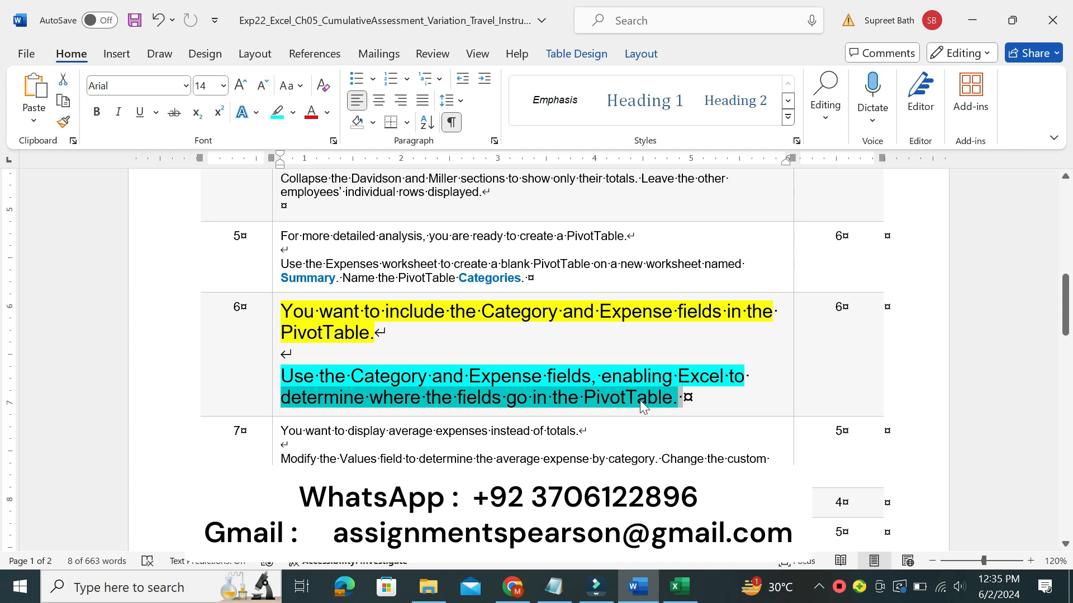
click(680, 587)
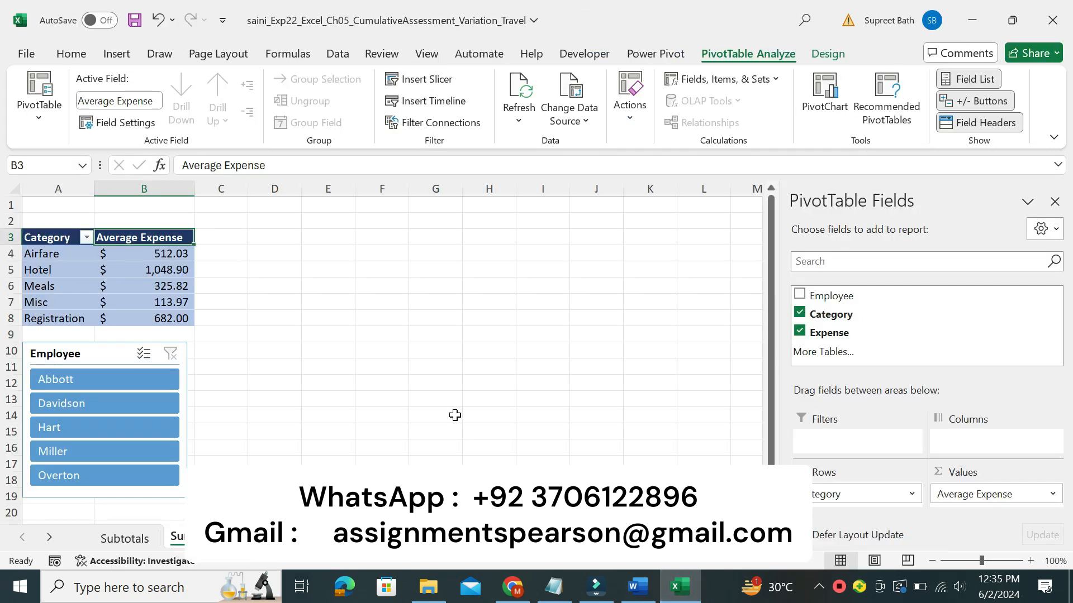
click(146, 270)
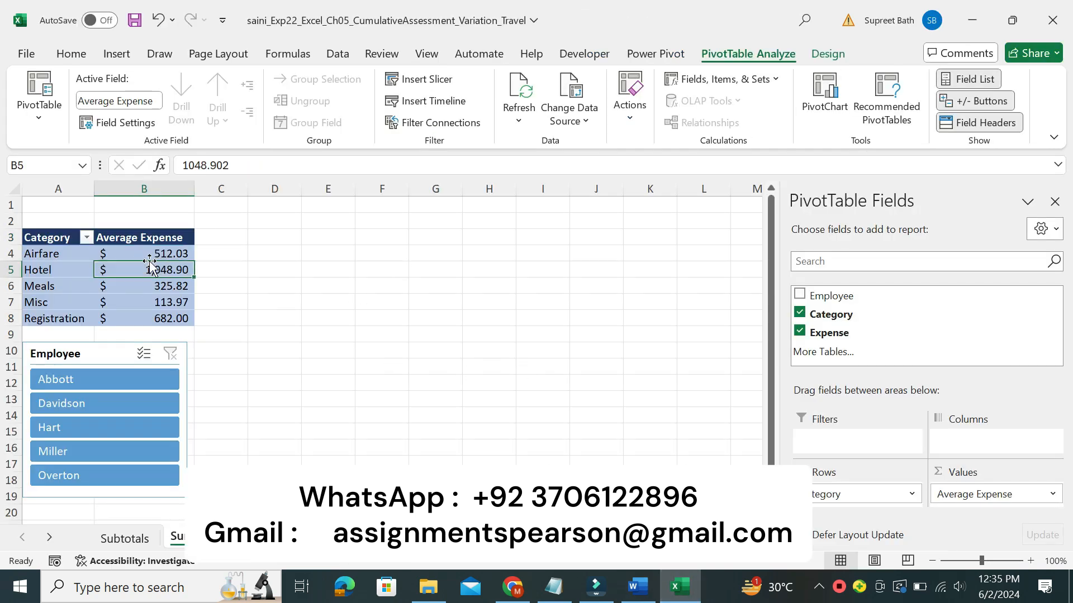
click(167, 254)
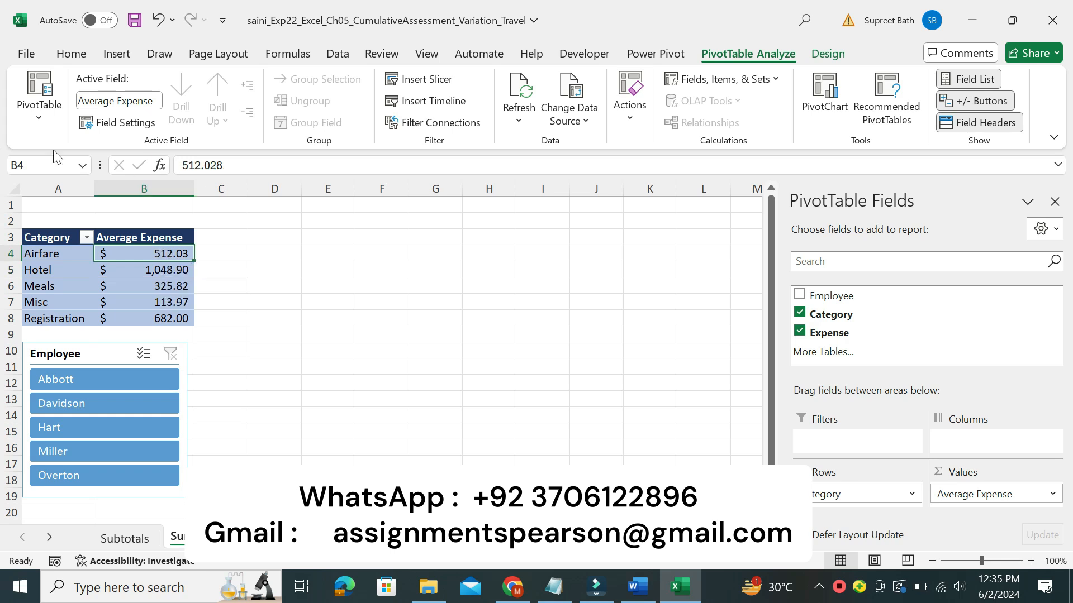
click(634, 598)
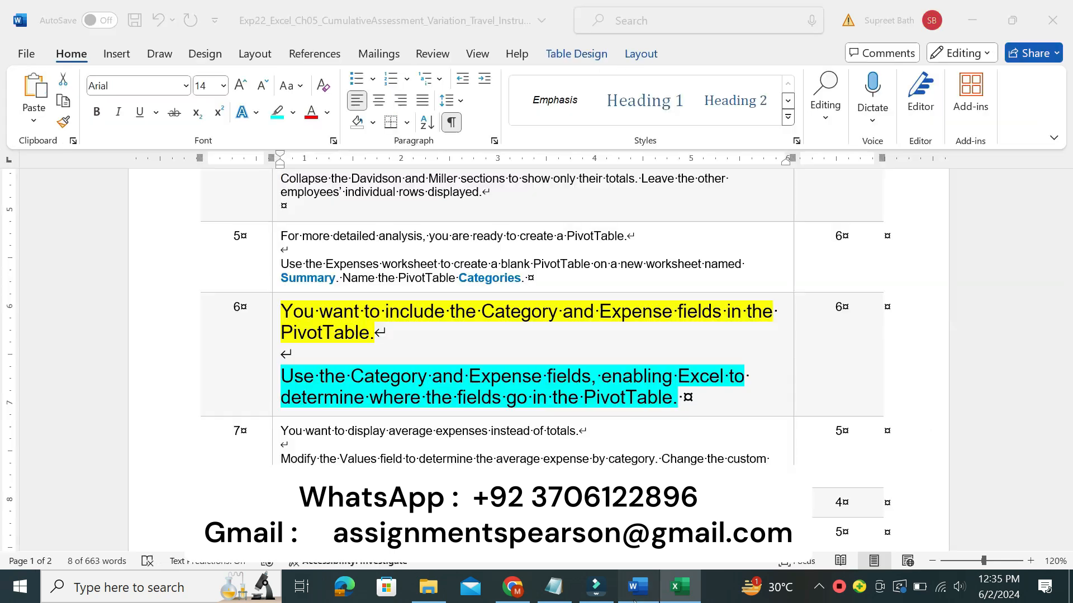
- Switch to Word, reset step 6's instruction text to font size 9 and remove its highlighting
click(275, 408)
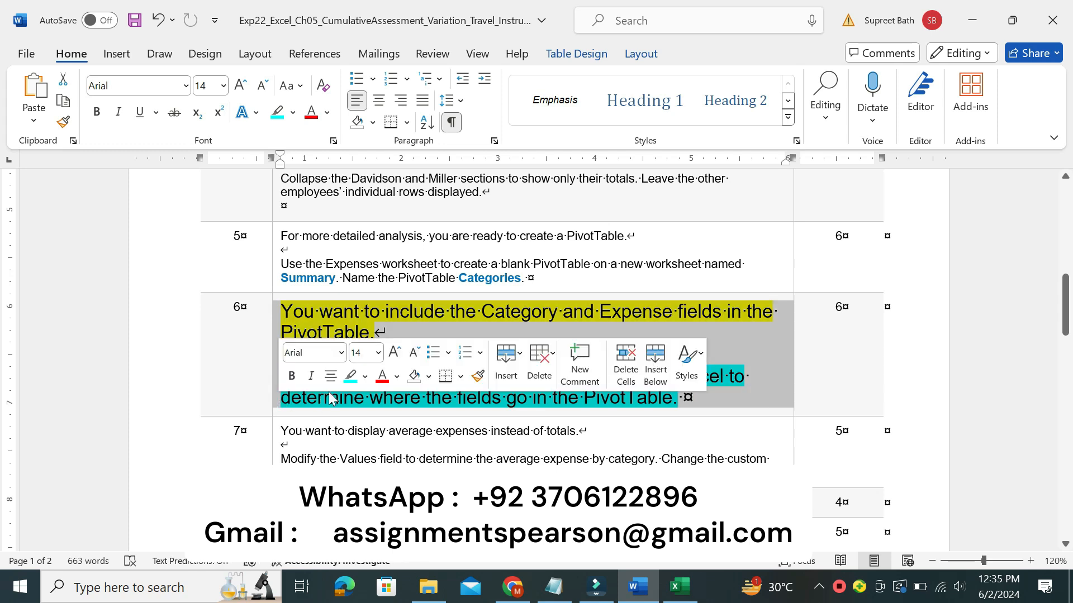
click(379, 362)
key(Escape)
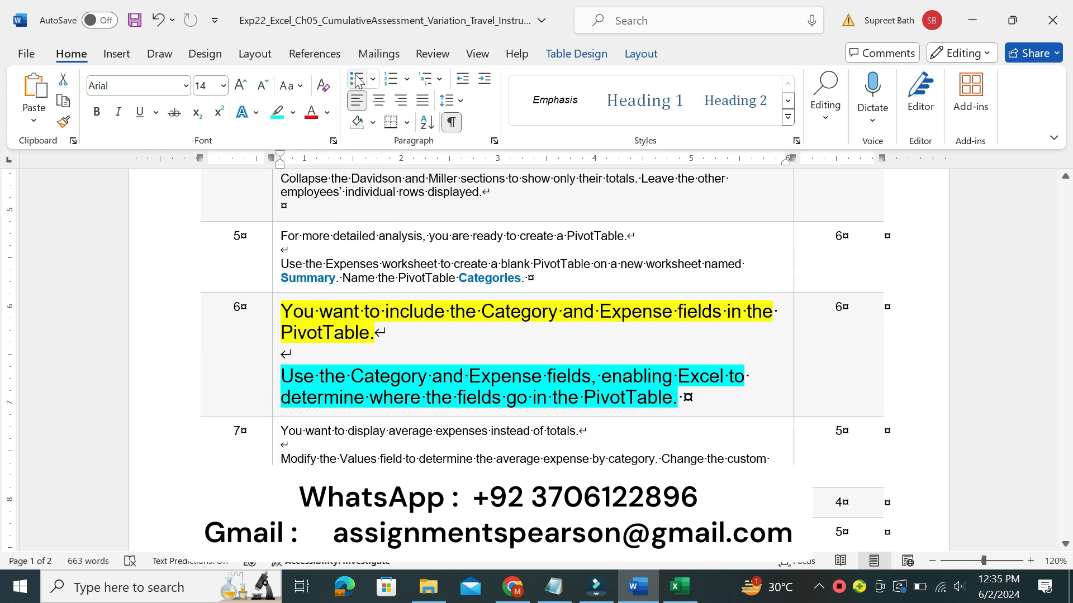
click(294, 112)
click(315, 246)
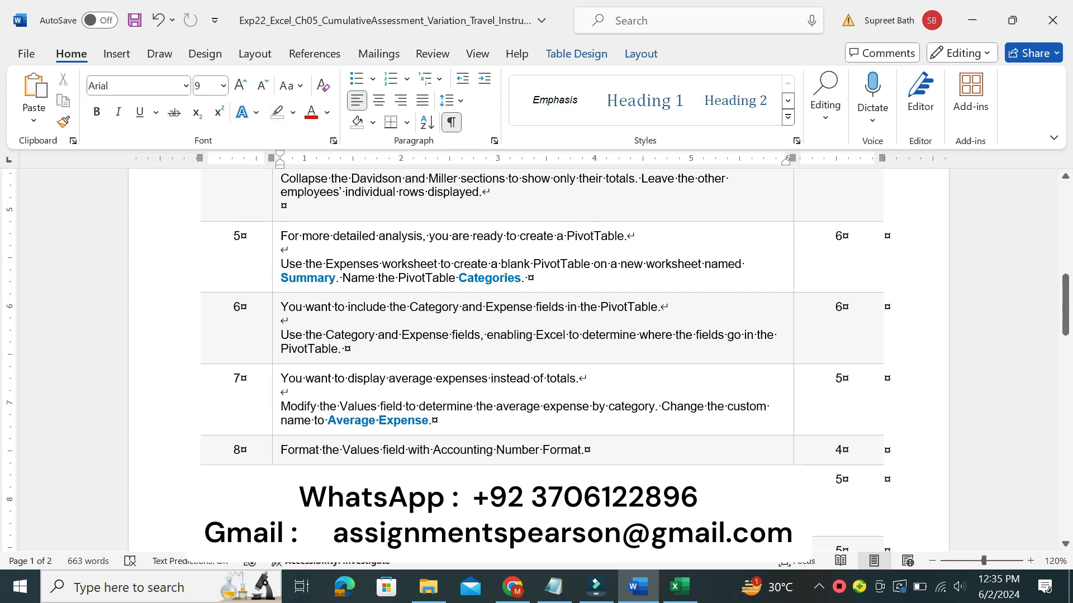
- Enlarge step 7's instruction text to font size 16 and highlight it in yellow
click(275, 424)
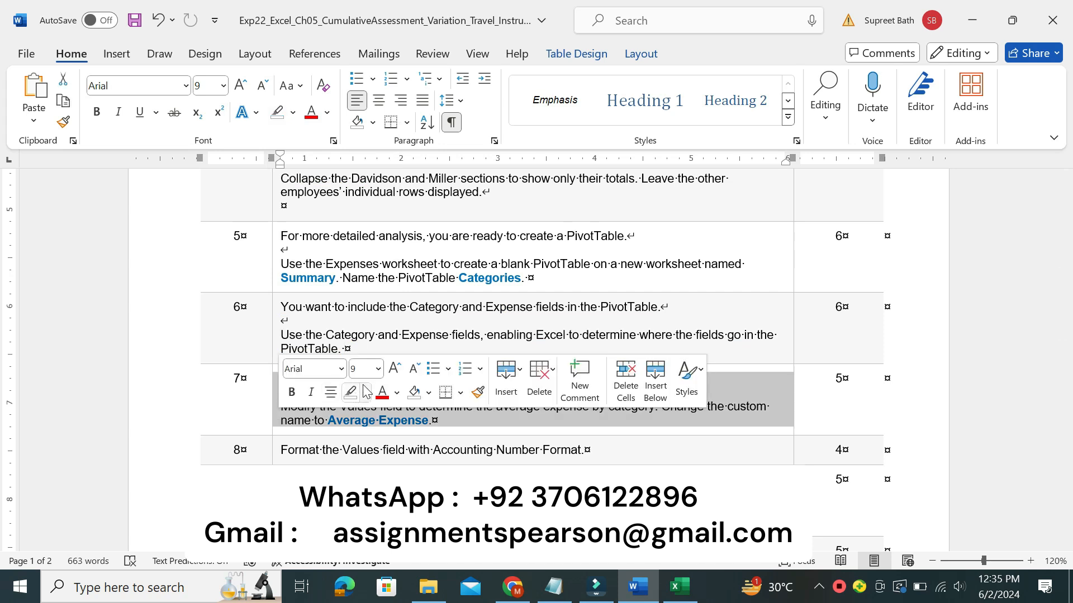
click(378, 370)
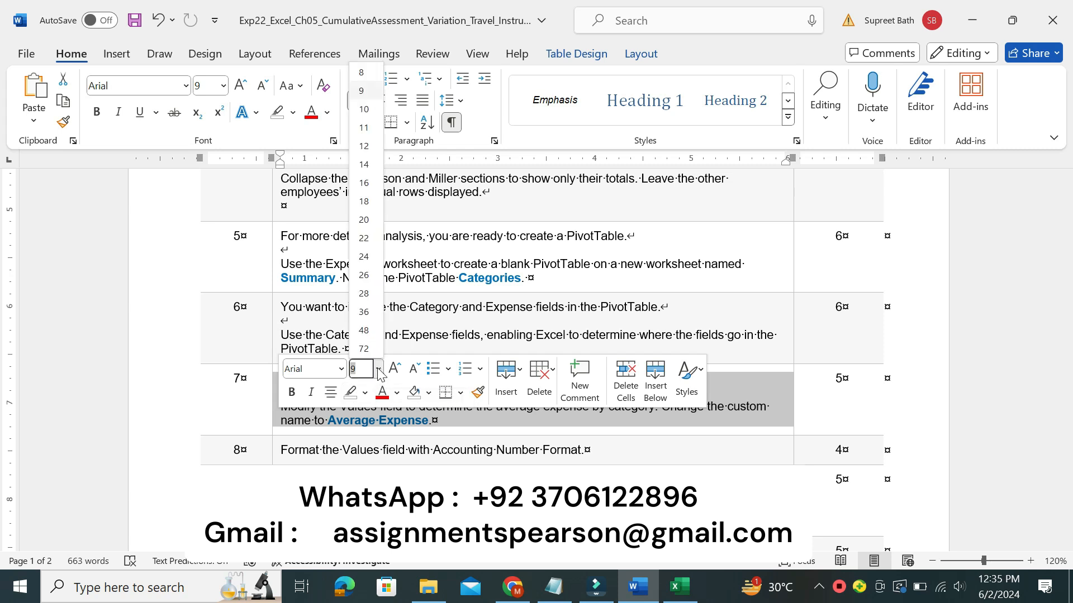
click(372, 187)
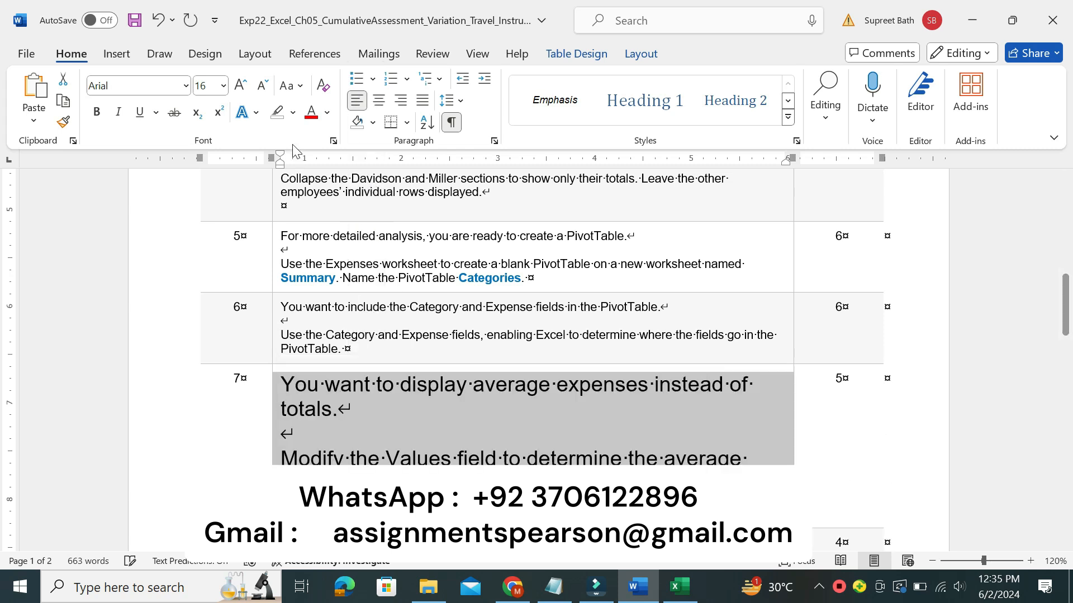
click(293, 113)
click(281, 171)
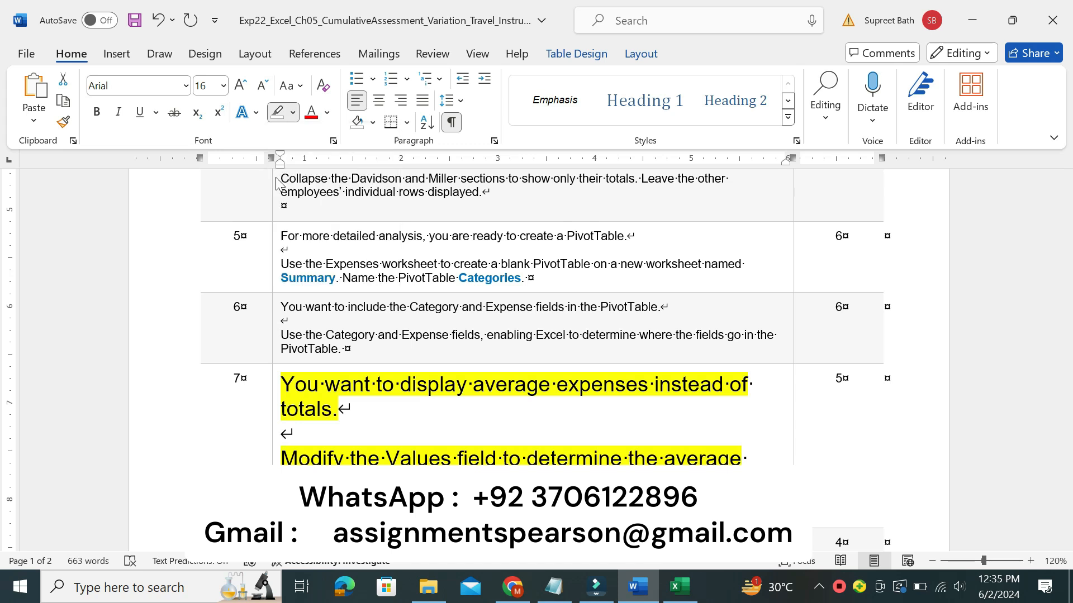
- Change the highlight of "Modify the Values field to determine the average expense by category" in step 7 to turquoise
drag(1065, 320, 1041, 309)
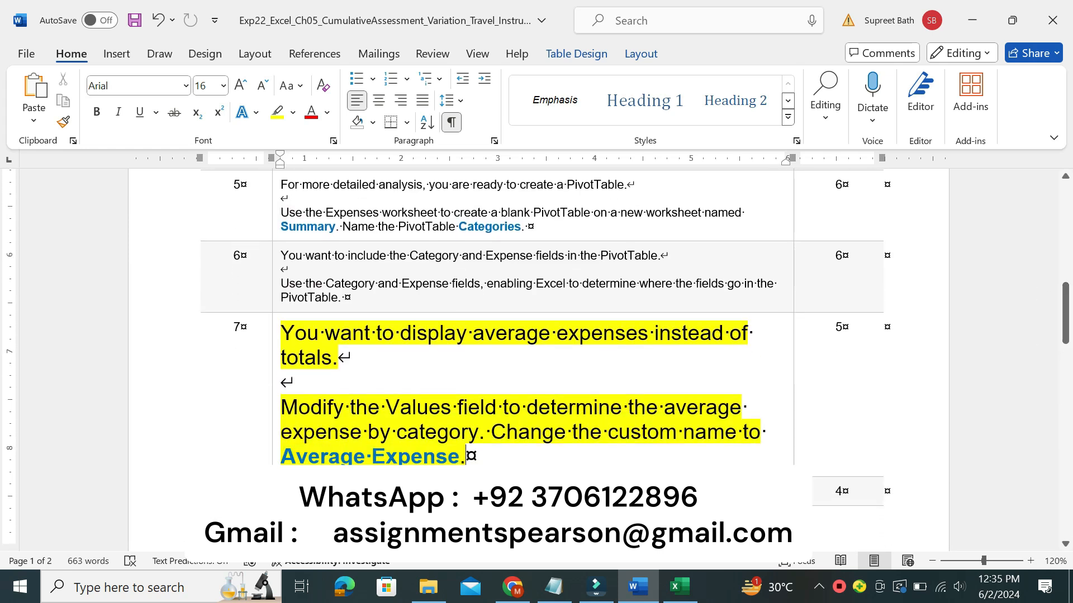
drag(281, 407, 477, 435)
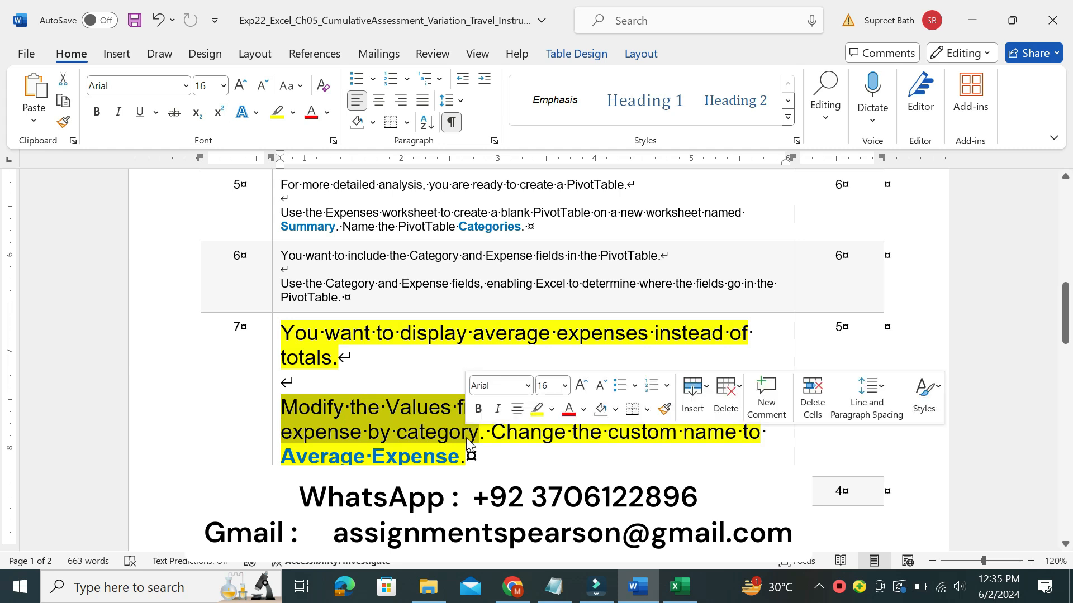
click(551, 412)
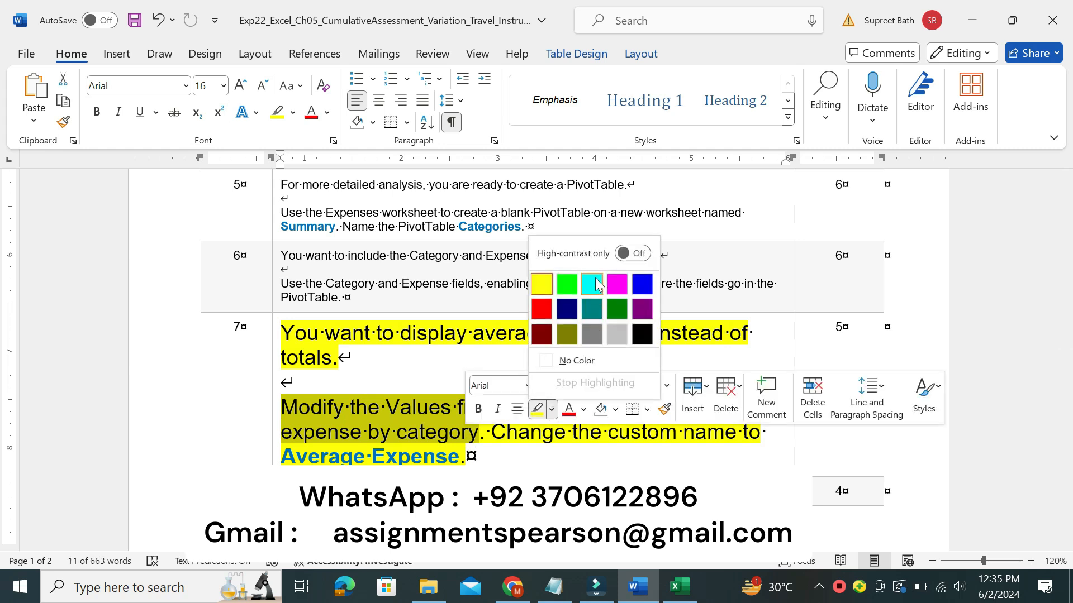
click(596, 284)
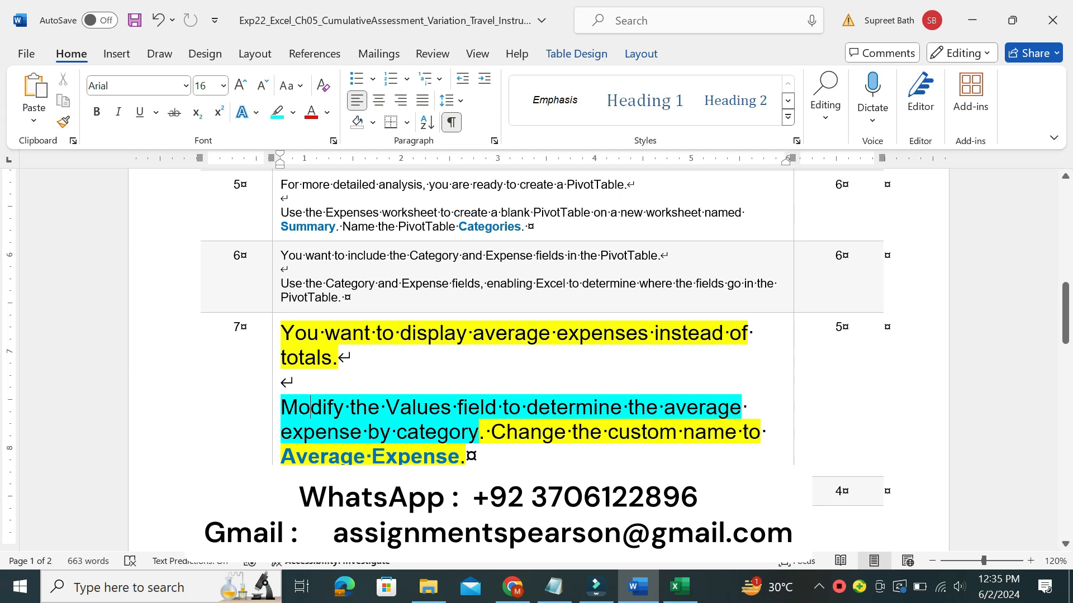
- Select step 7's average-expense instruction, and switch to Excel to examine the PivotTable's Category labels and Average Expense values
drag(281, 408, 485, 440)
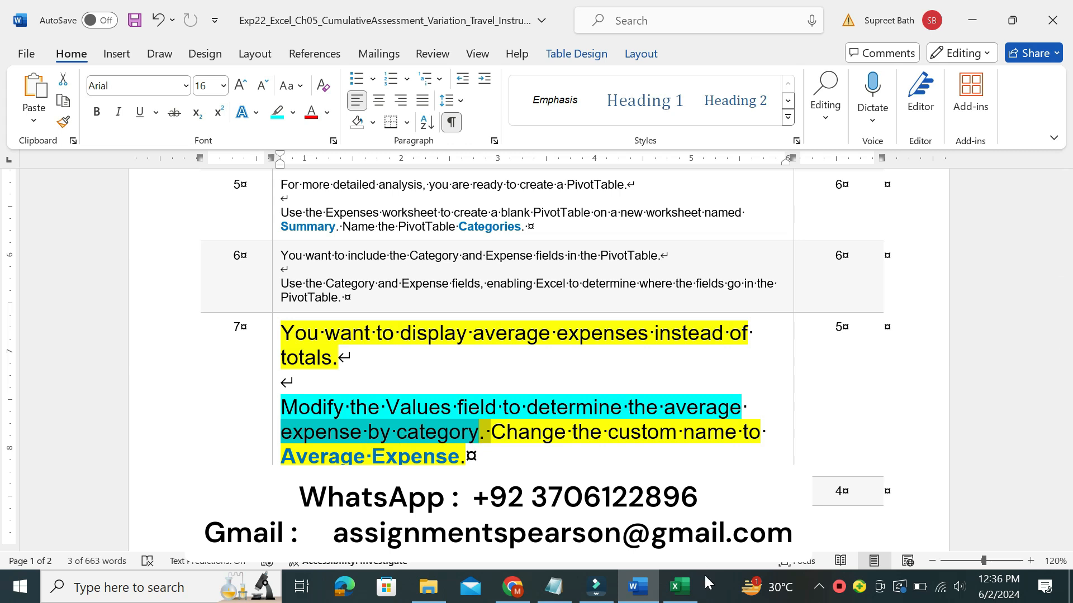
click(680, 588)
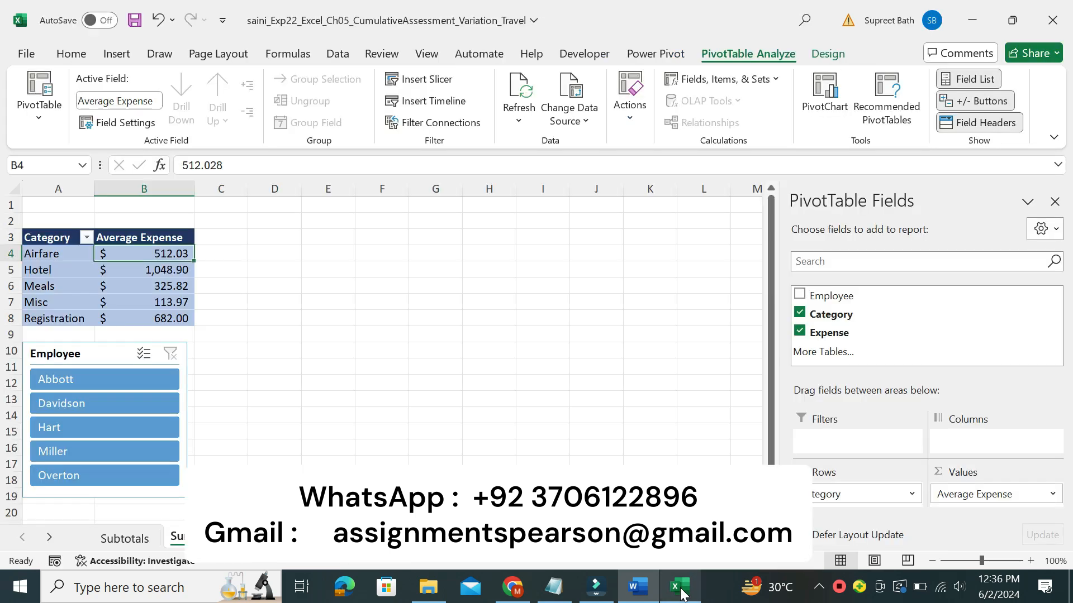
click(158, 271)
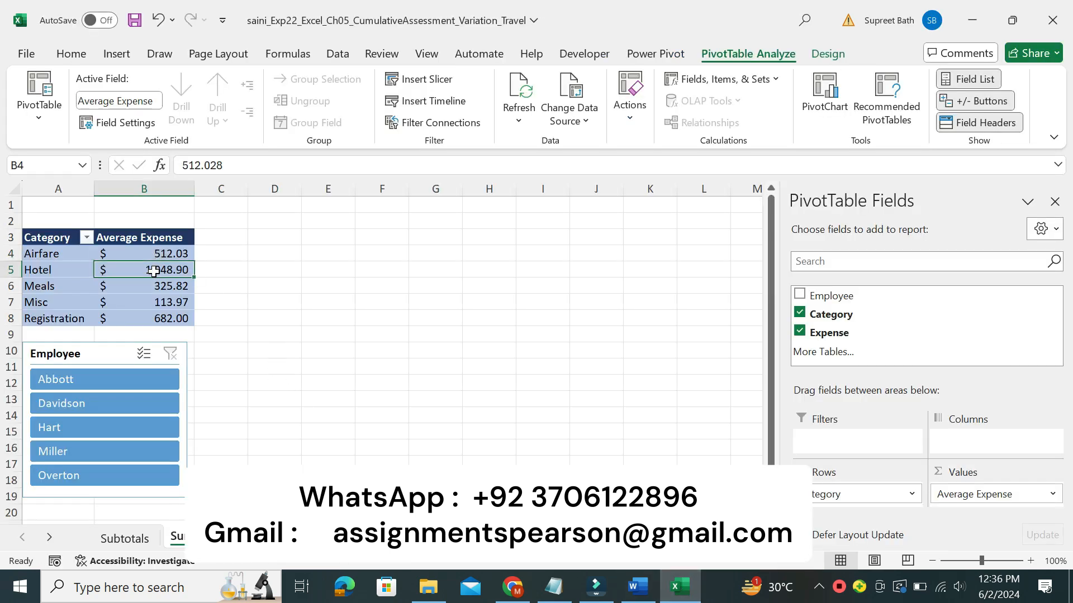
click(53, 245)
click(72, 262)
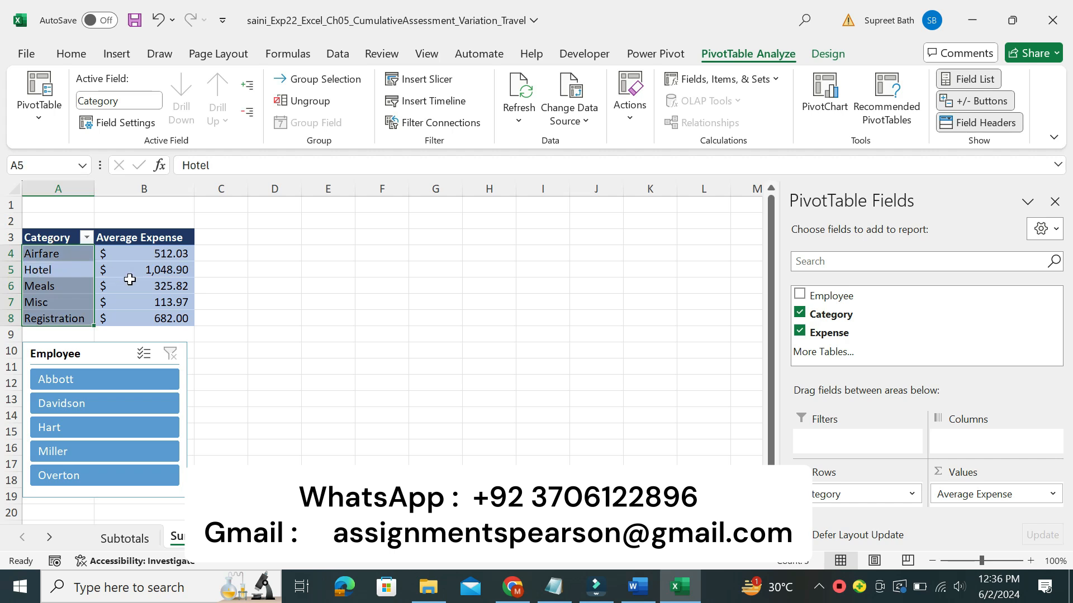
click(156, 267)
click(156, 255)
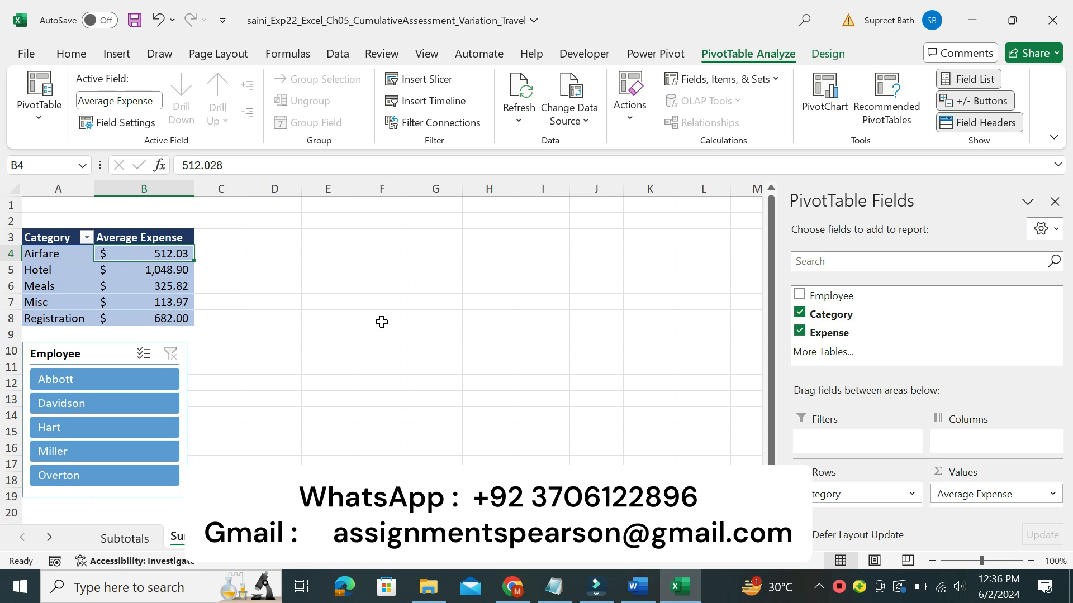
- Return to Word and change the highlight of step 7's sentence "Change the custom name to Average Expense." to turquoise
click(637, 586)
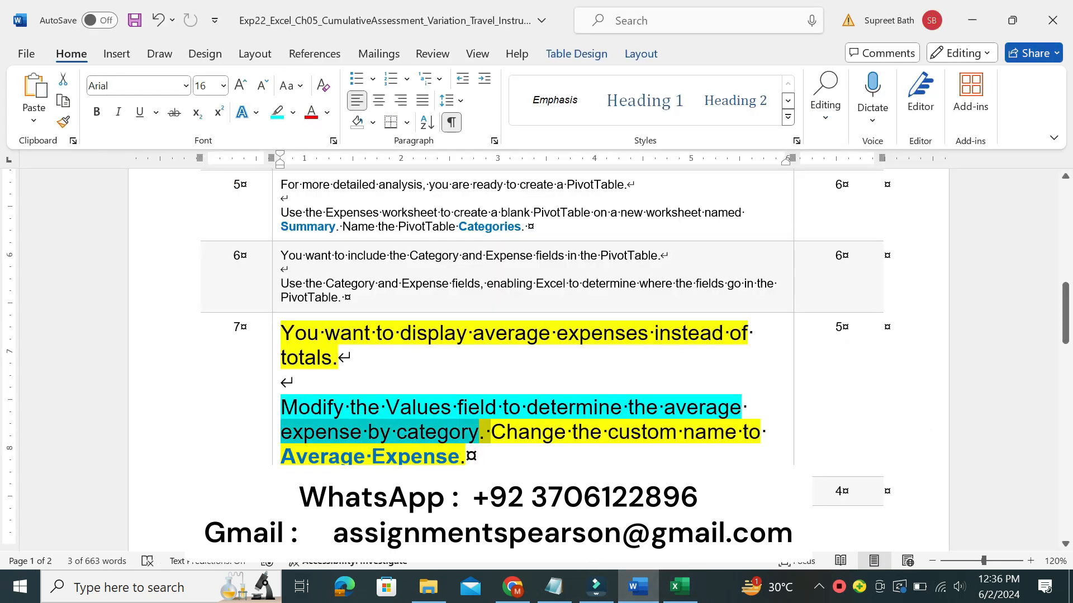
drag(281, 431, 465, 456)
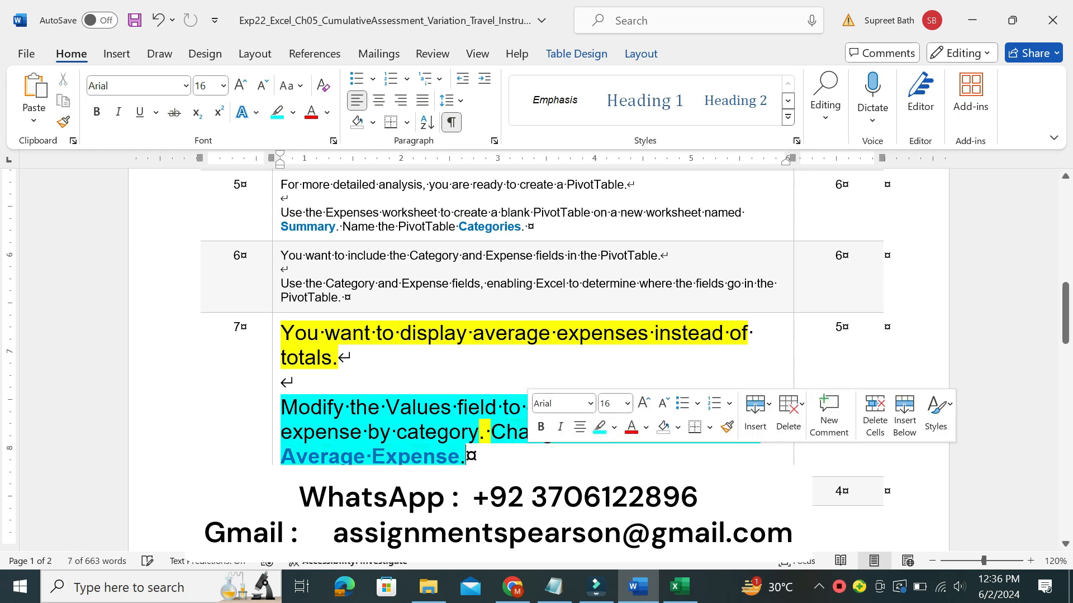
click(599, 427)
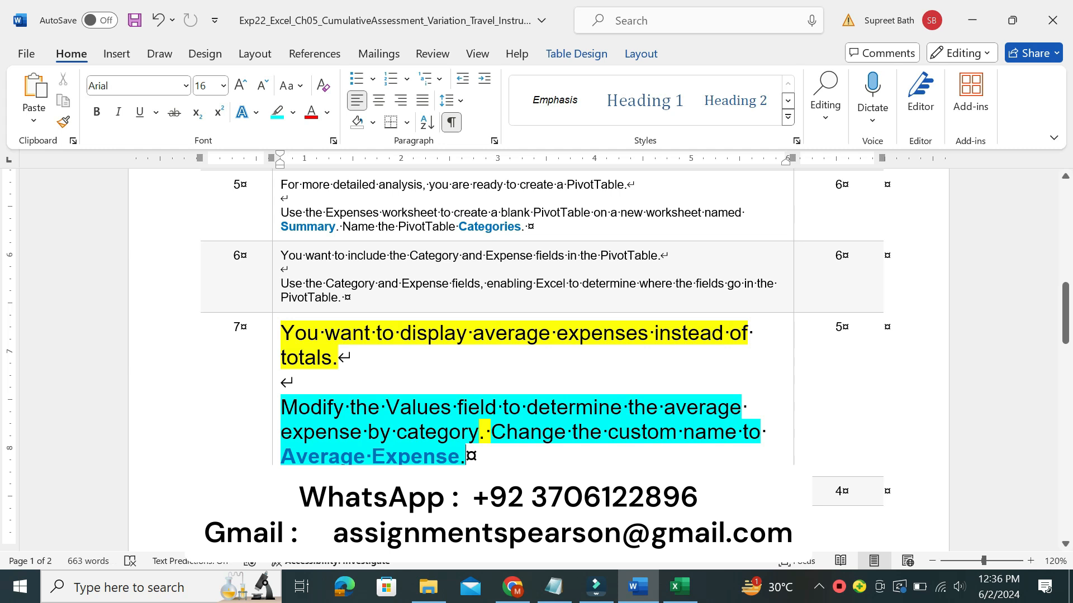
- Select "Average Expense" in step 7, and compare it with the custom name and calculation in Excel's Value Field Settings, leaving the settings unchanged
drag(280, 456, 465, 456)
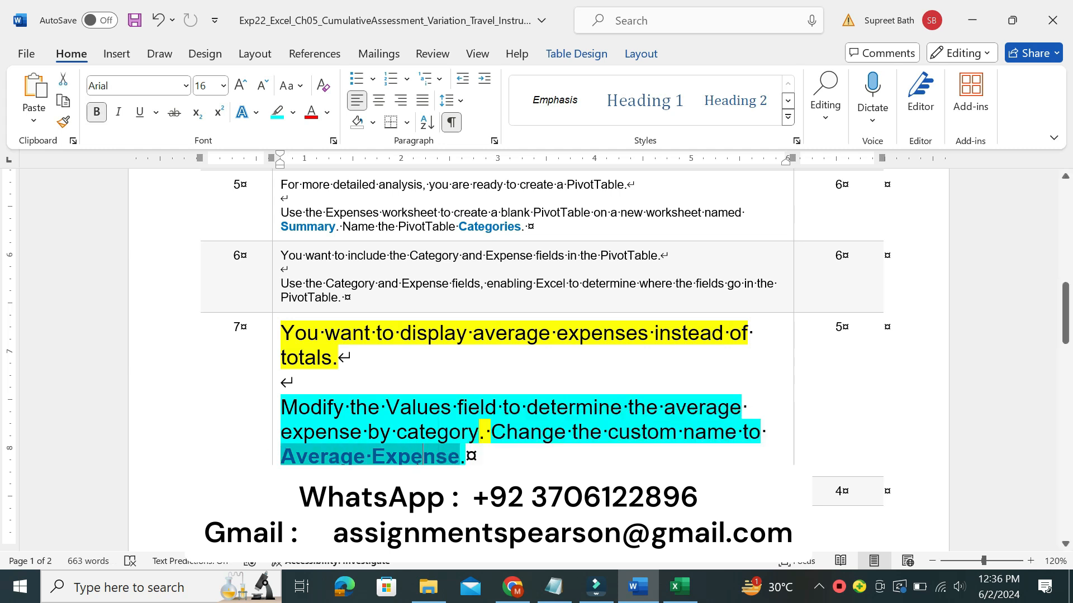
click(423, 456)
click(679, 587)
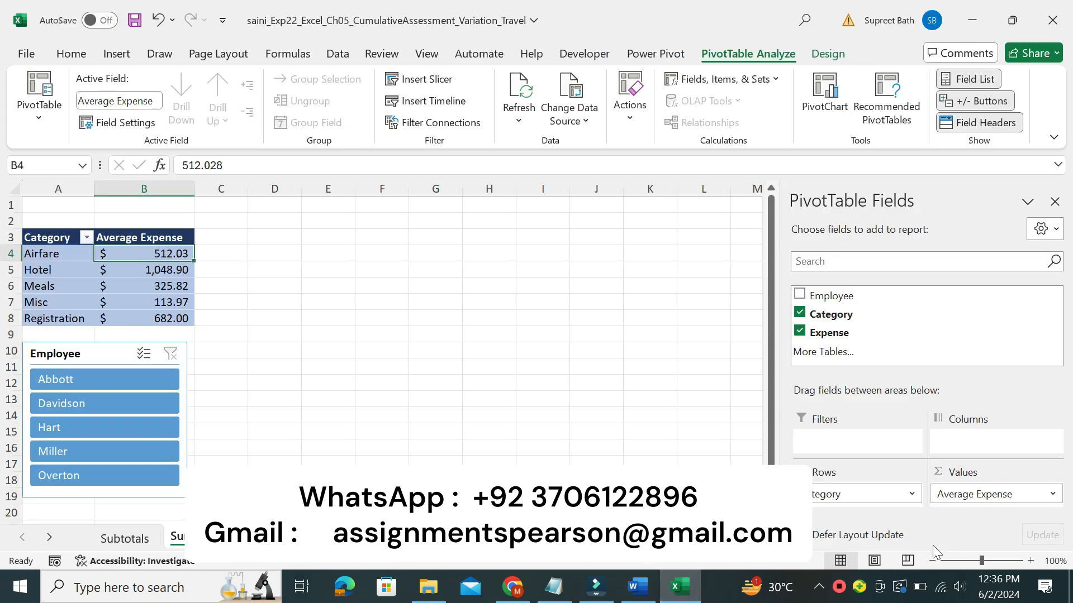
click(1054, 495)
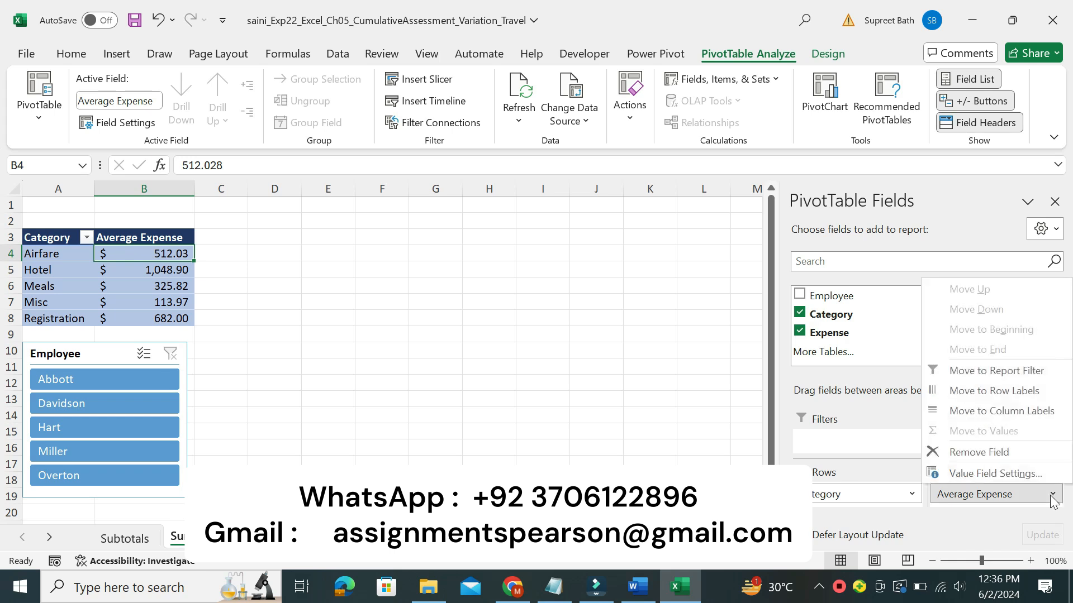
click(970, 472)
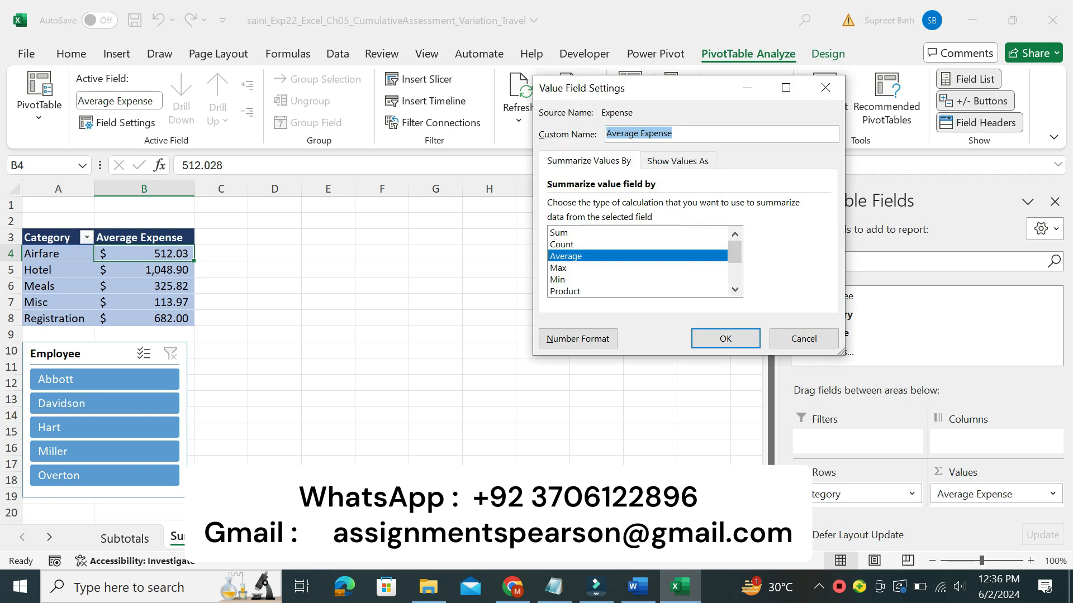
click(637, 586)
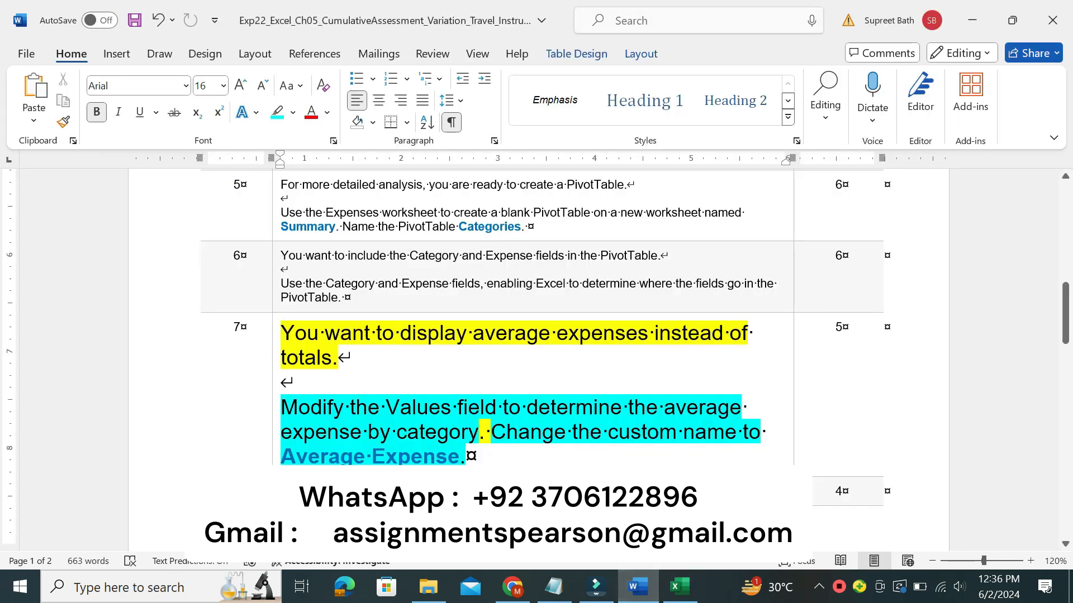
click(679, 587)
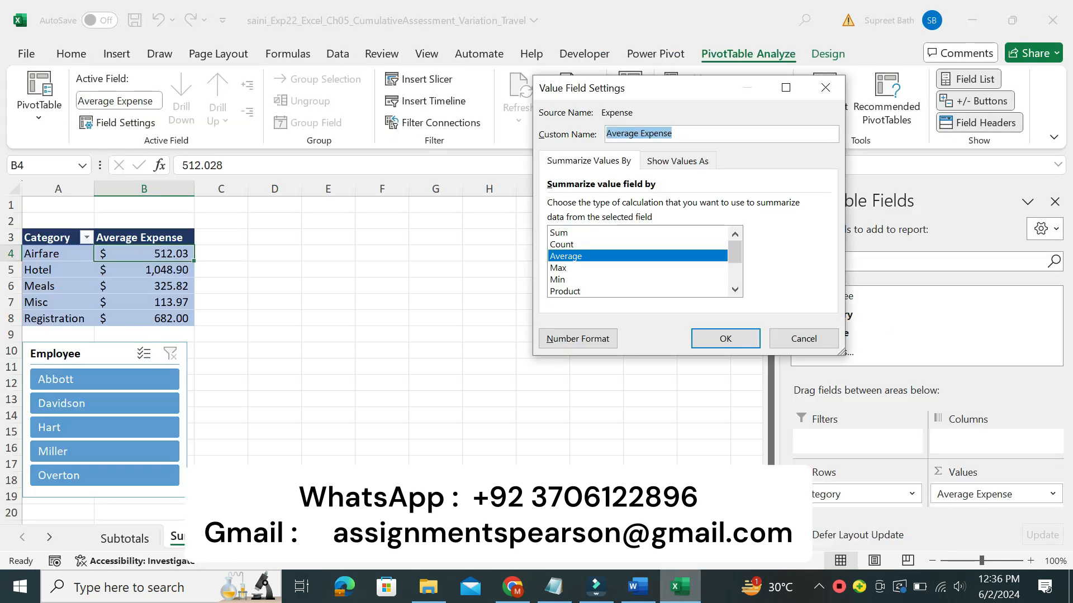
click(712, 339)
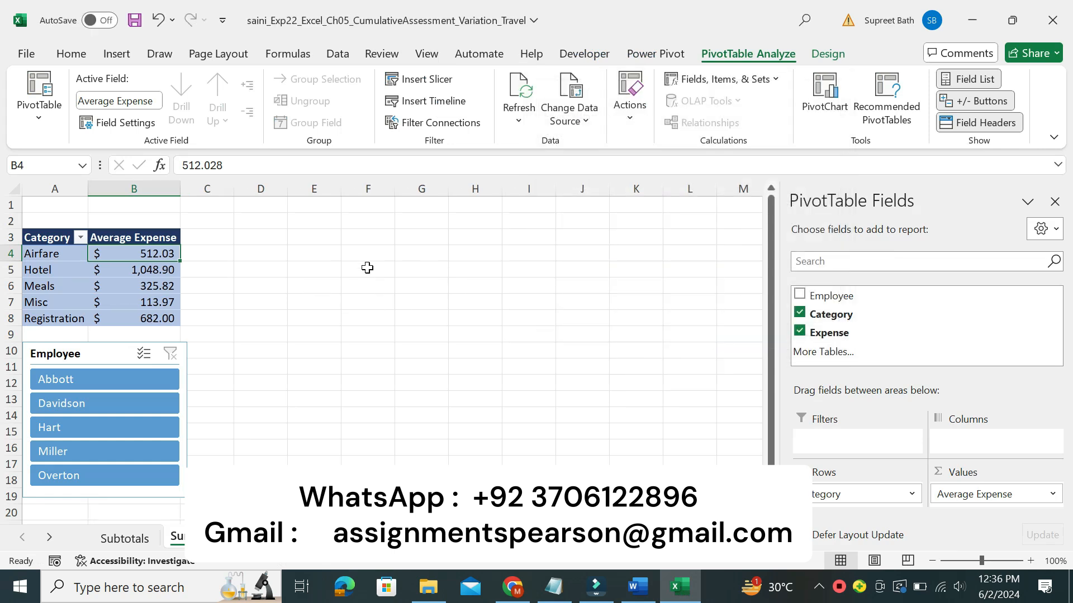
- Return to Word, reset step 7's instruction text to size 9, and remove its highlighting
click(637, 586)
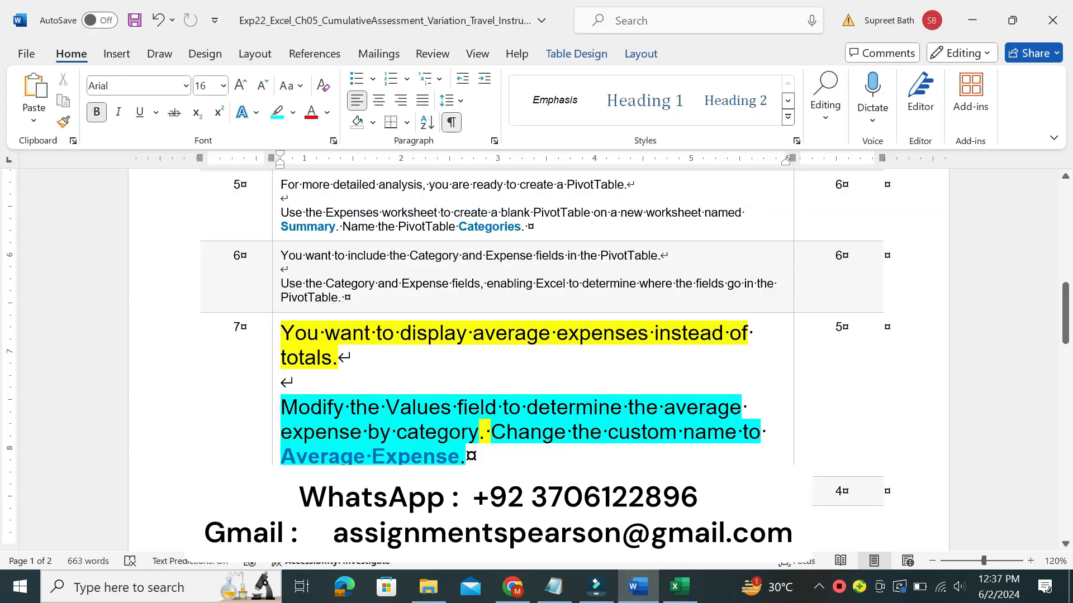
click(276, 467)
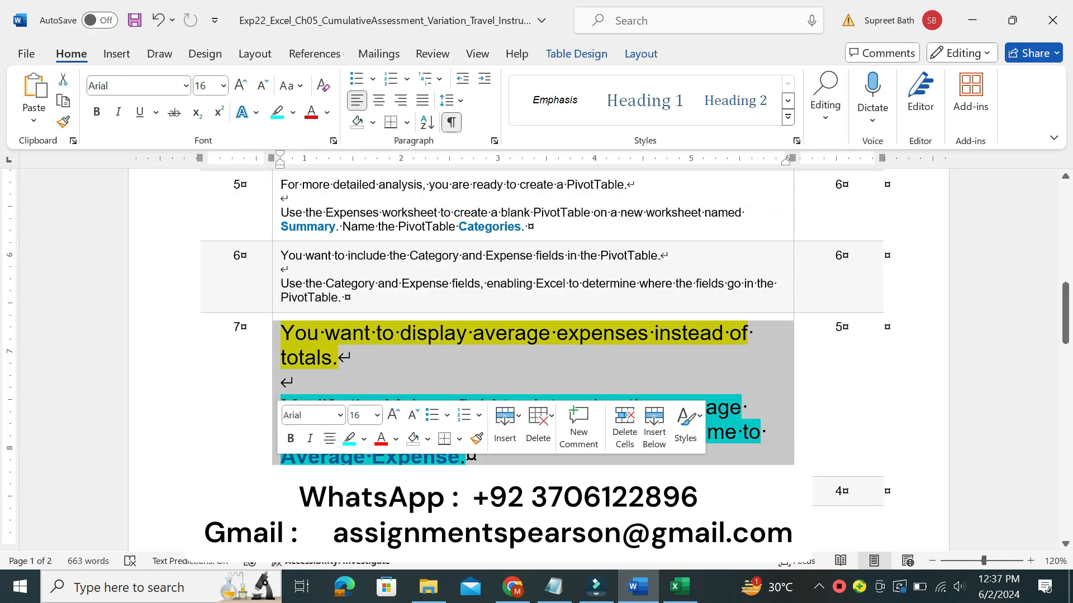
click(377, 416)
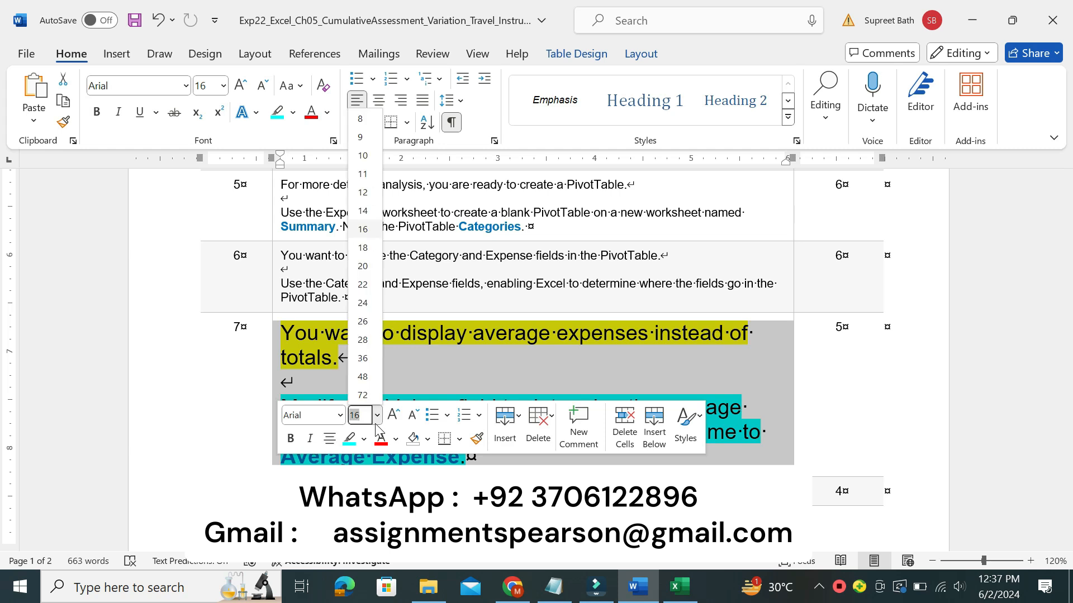
click(361, 139)
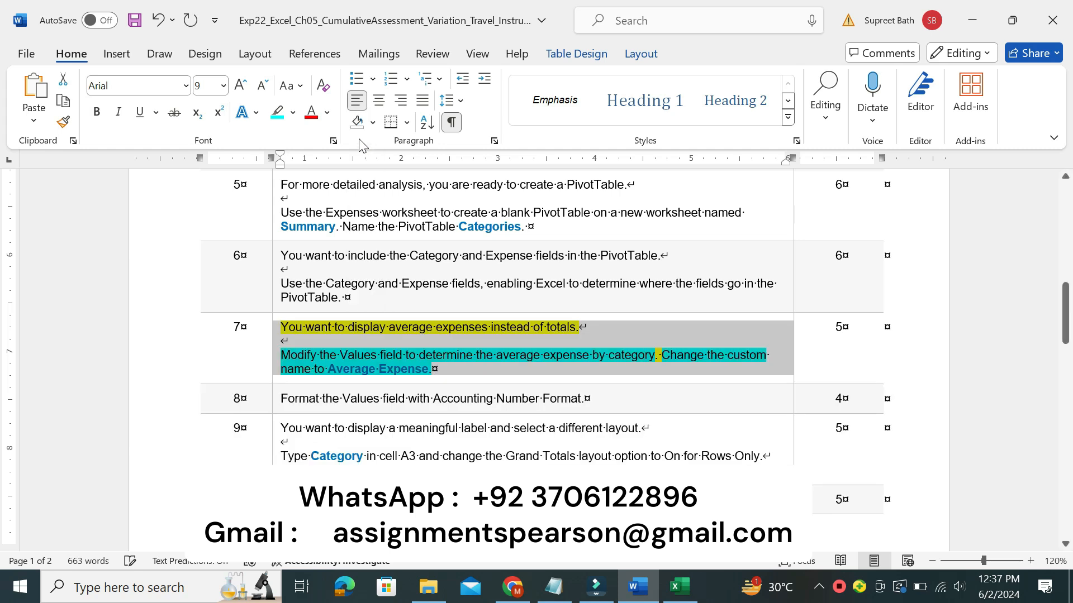
click(292, 113)
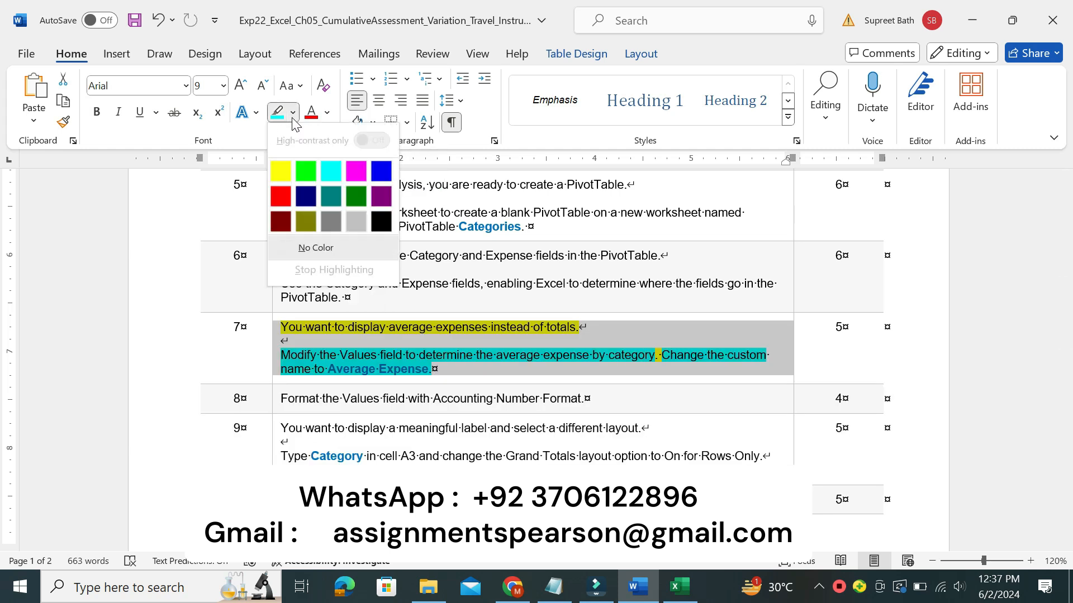
click(318, 249)
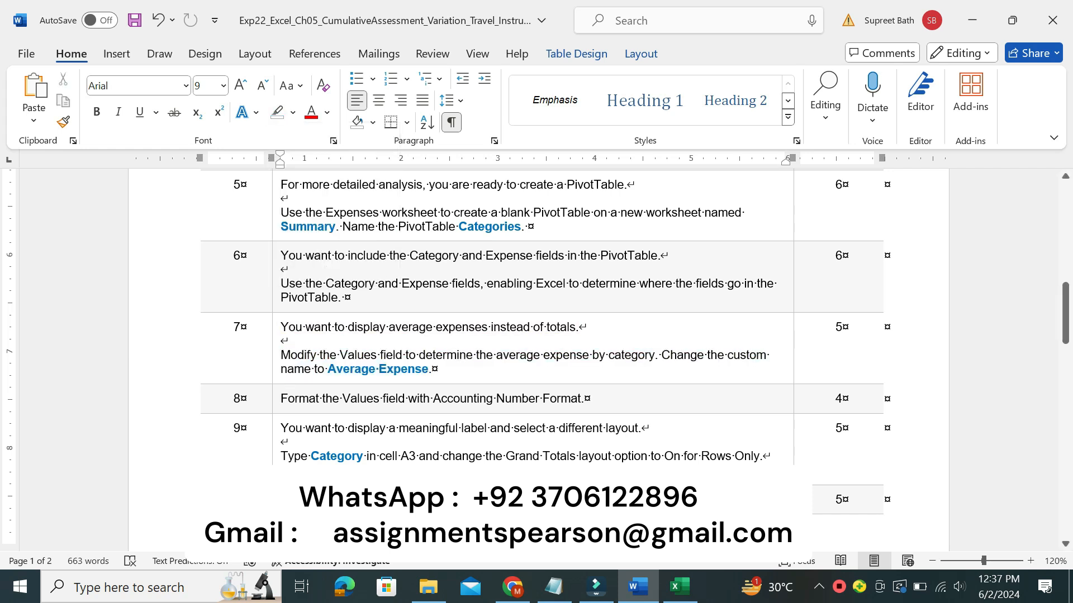
- Enlarge step 8's instruction text to size 16 and highlight it in yellow
click(272, 402)
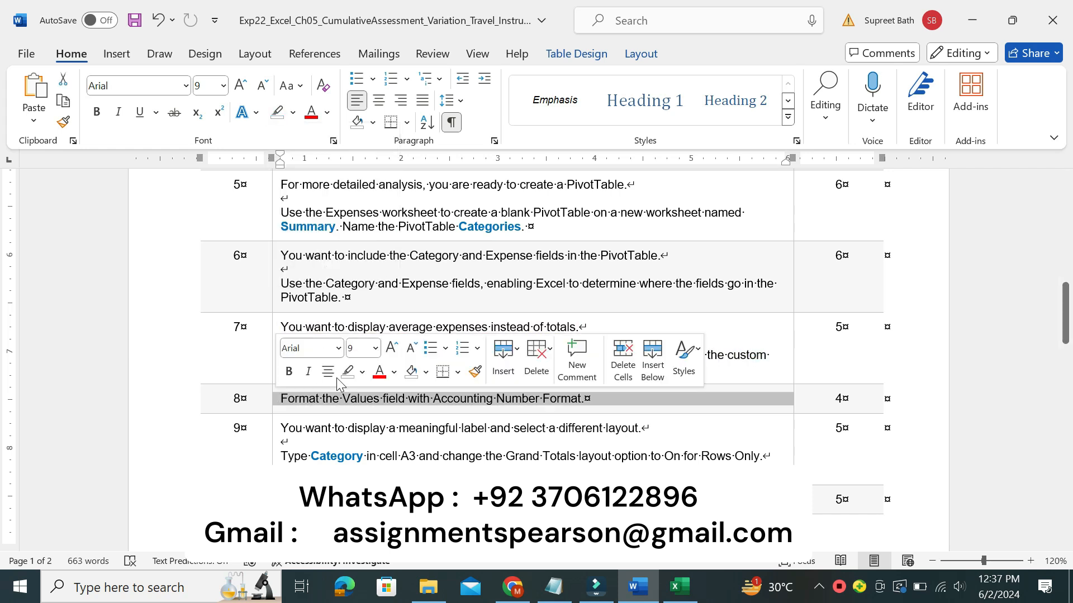
click(375, 348)
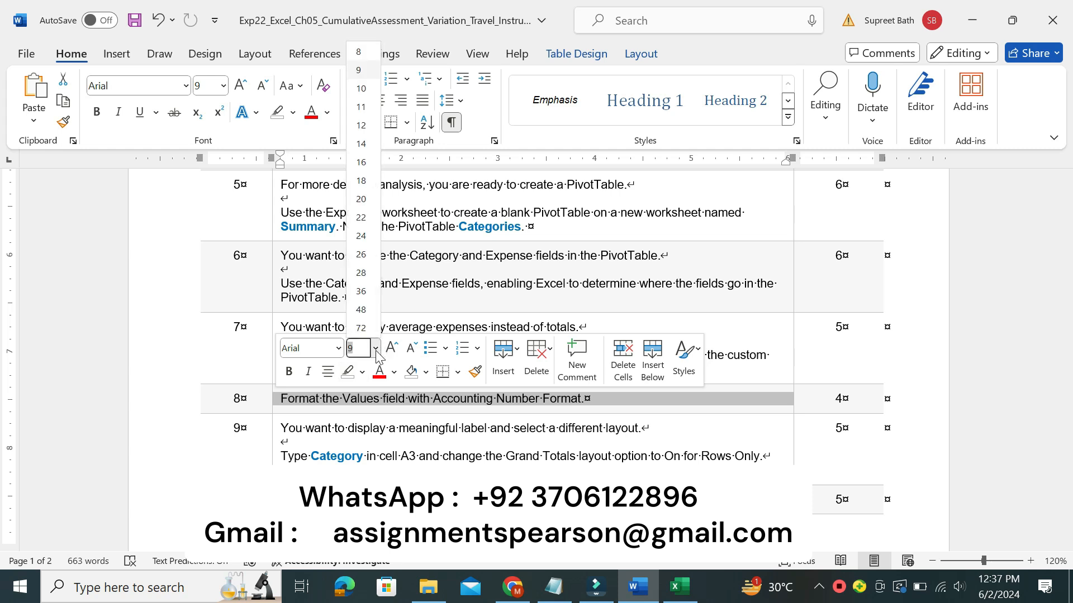
click(361, 162)
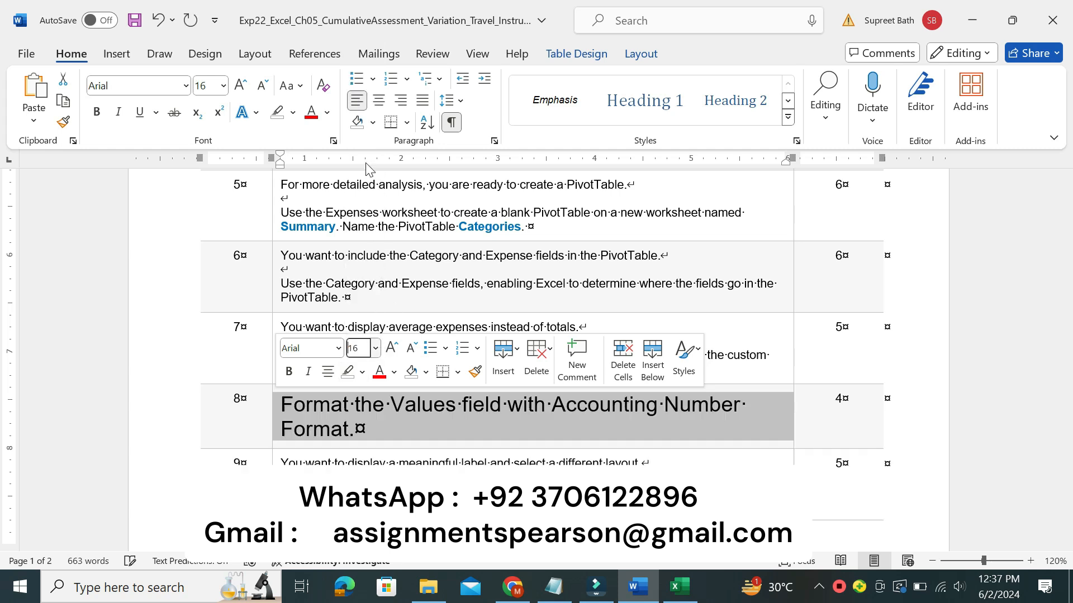
click(294, 114)
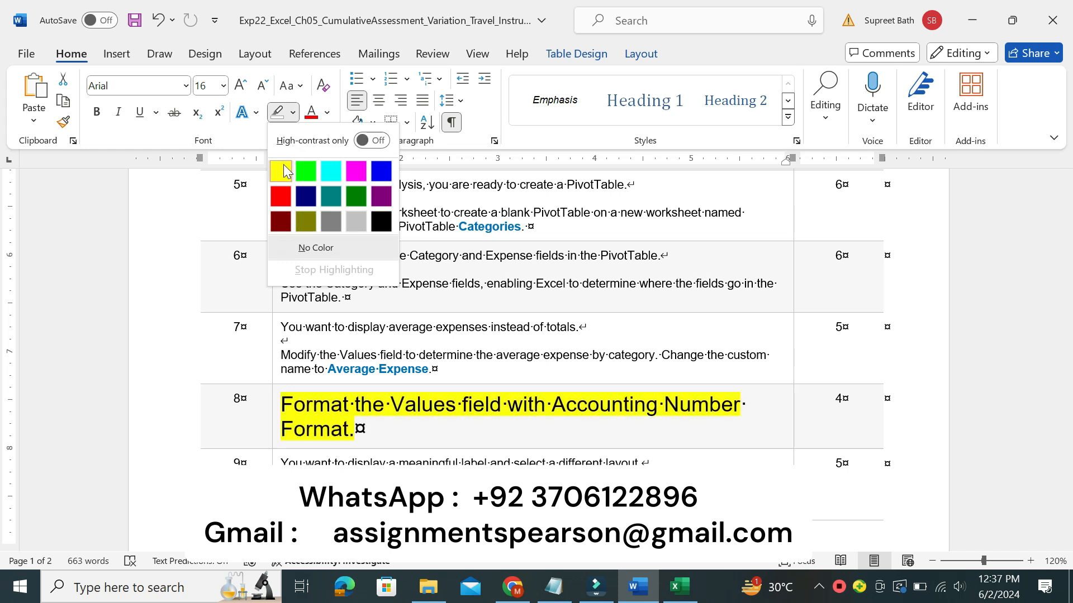
click(282, 169)
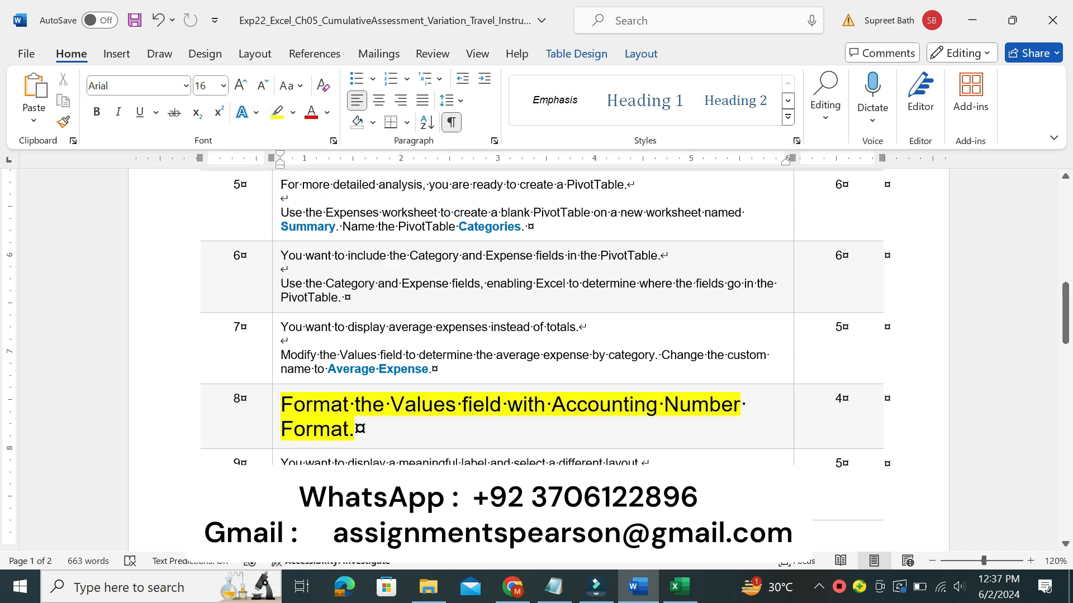
- Change the highlight of step 8's sentence "Format the Values field with Accounting Number Format." to turquoise
drag(281, 404, 358, 429)
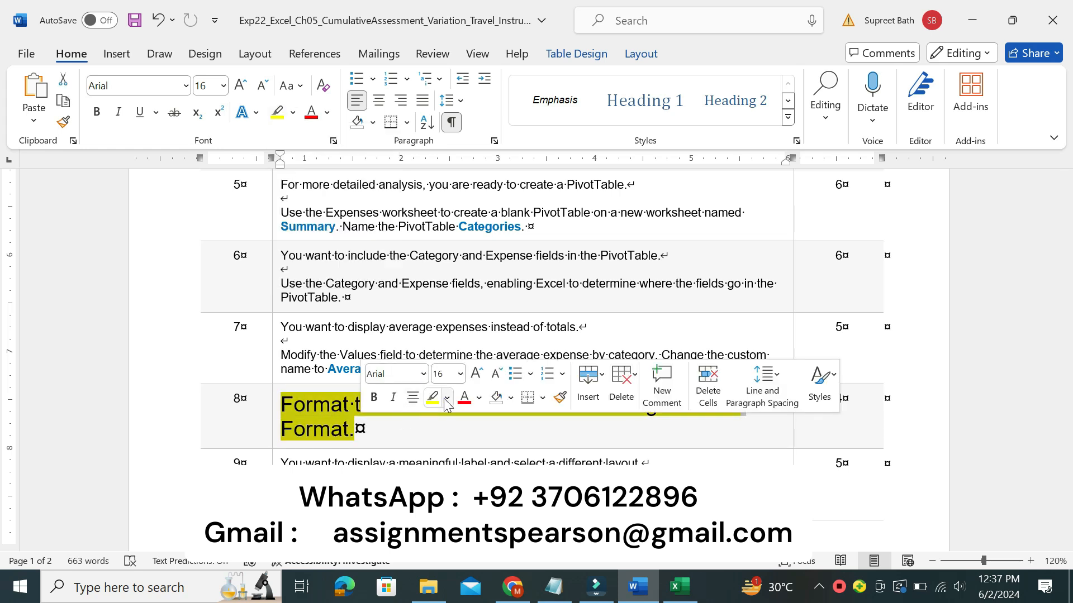
click(447, 397)
click(491, 273)
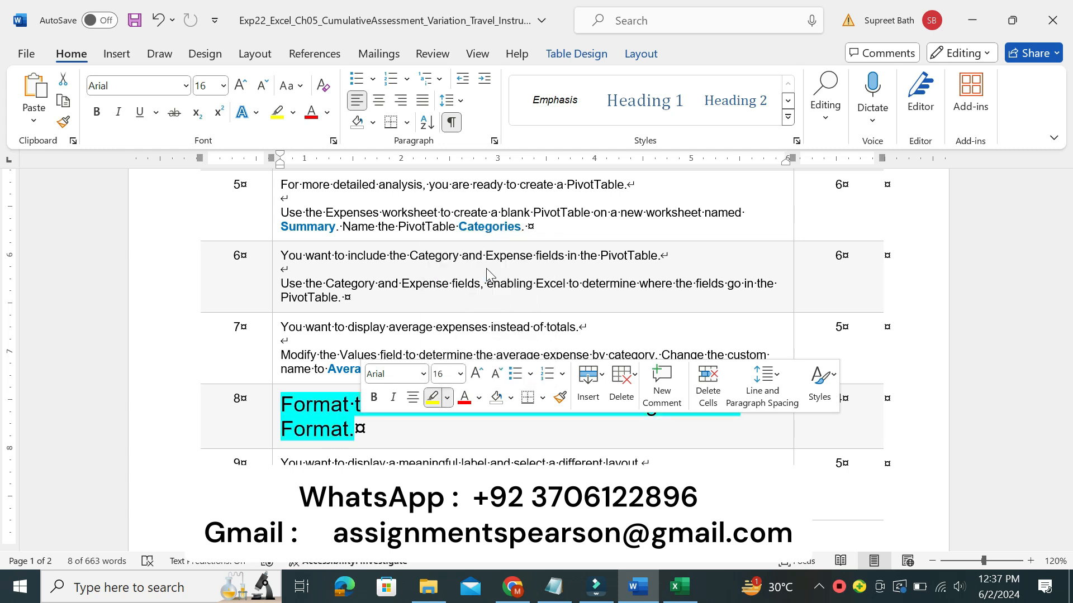
click(313, 403)
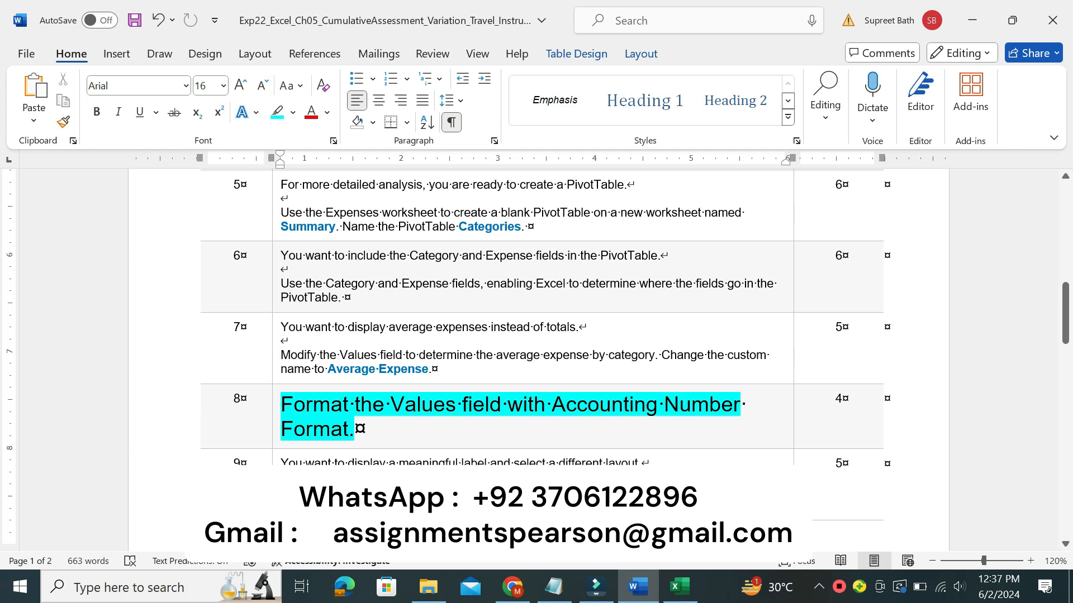
- Select "Accounting Number Format" in step 8, and switch to Excel to examine the number format of the PivotTable's Average Expense values
drag(551, 404, 737, 430)
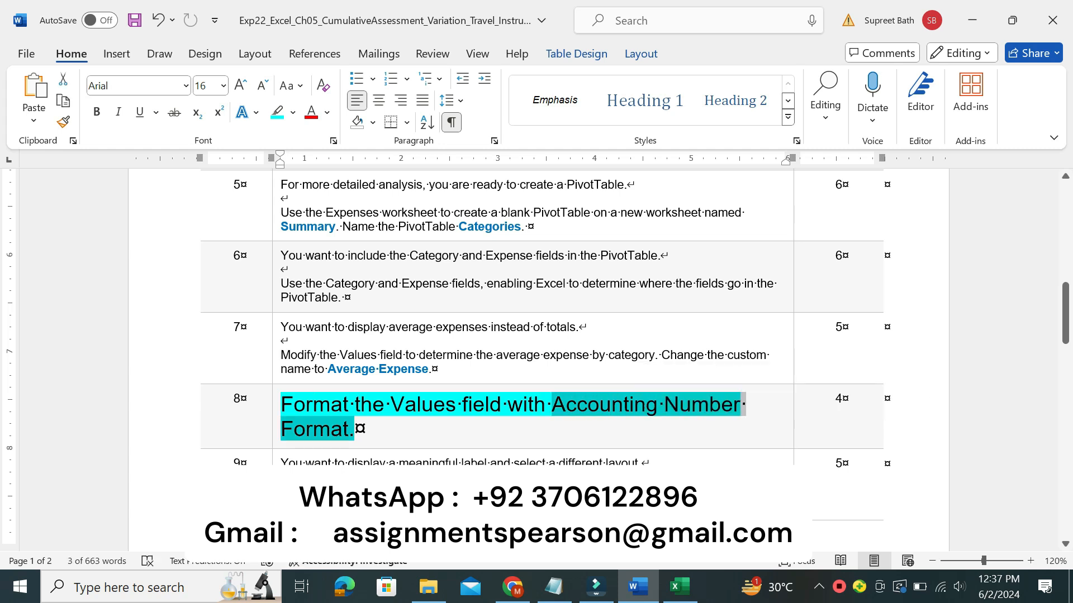
click(679, 586)
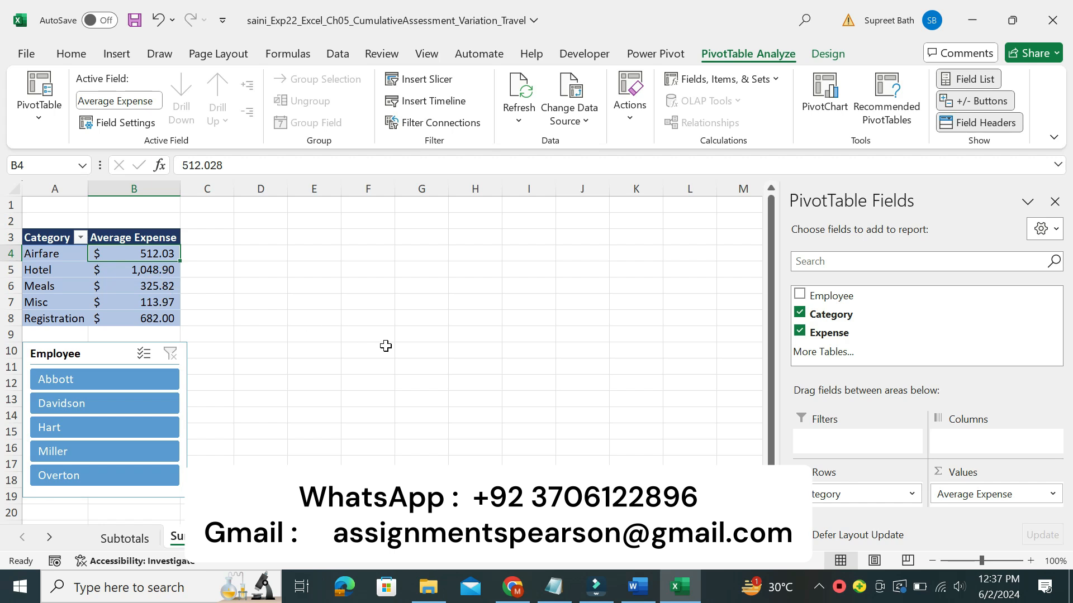
click(159, 270)
click(151, 302)
click(137, 317)
click(120, 287)
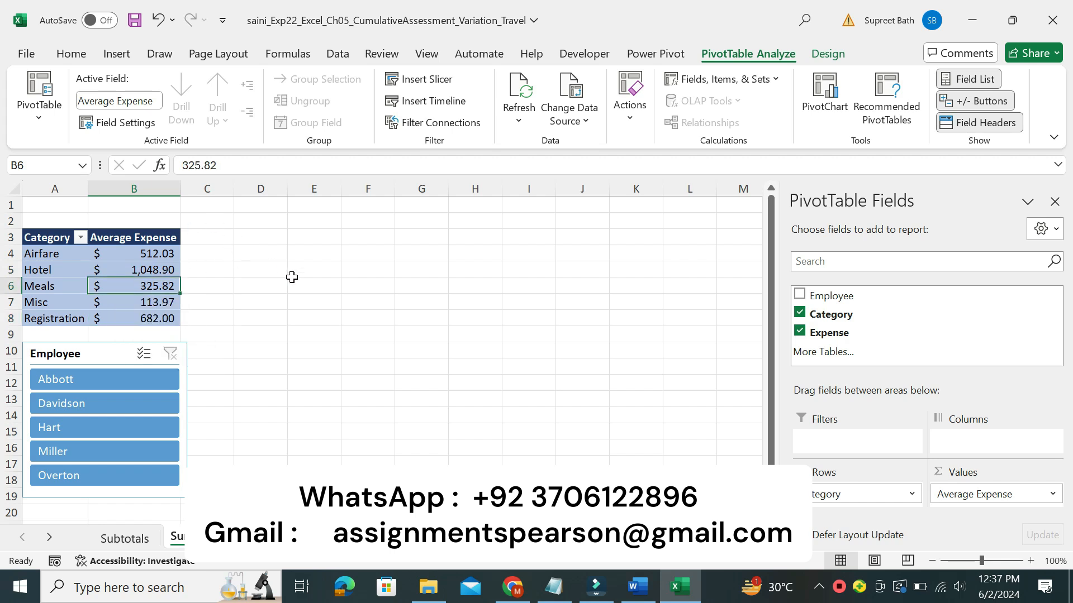
- Return to Word, reset step 8's instruction text to size 9, and remove its highlighting
click(634, 584)
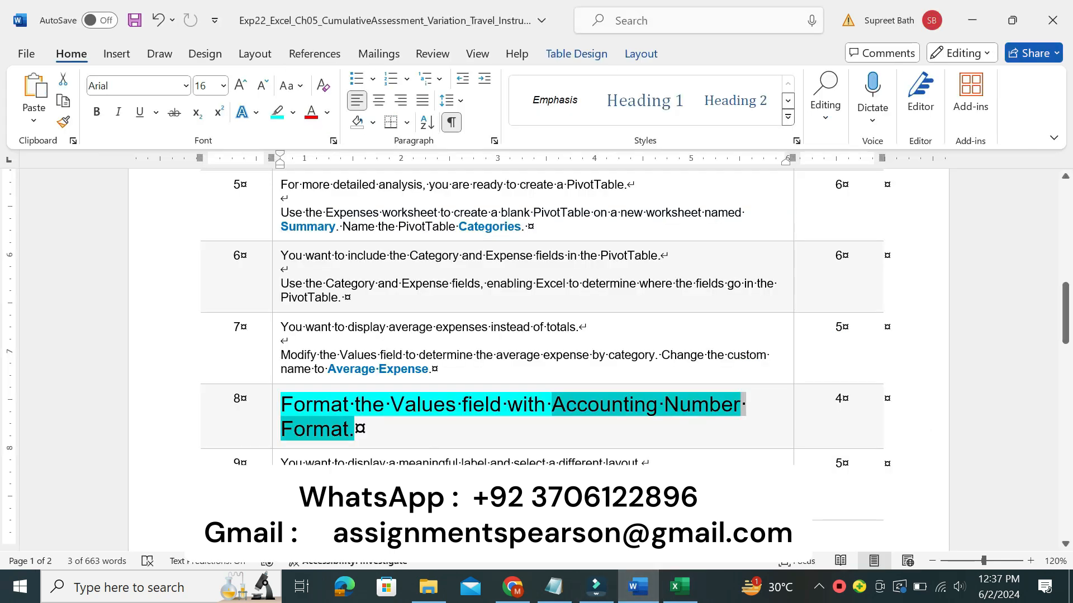
click(277, 430)
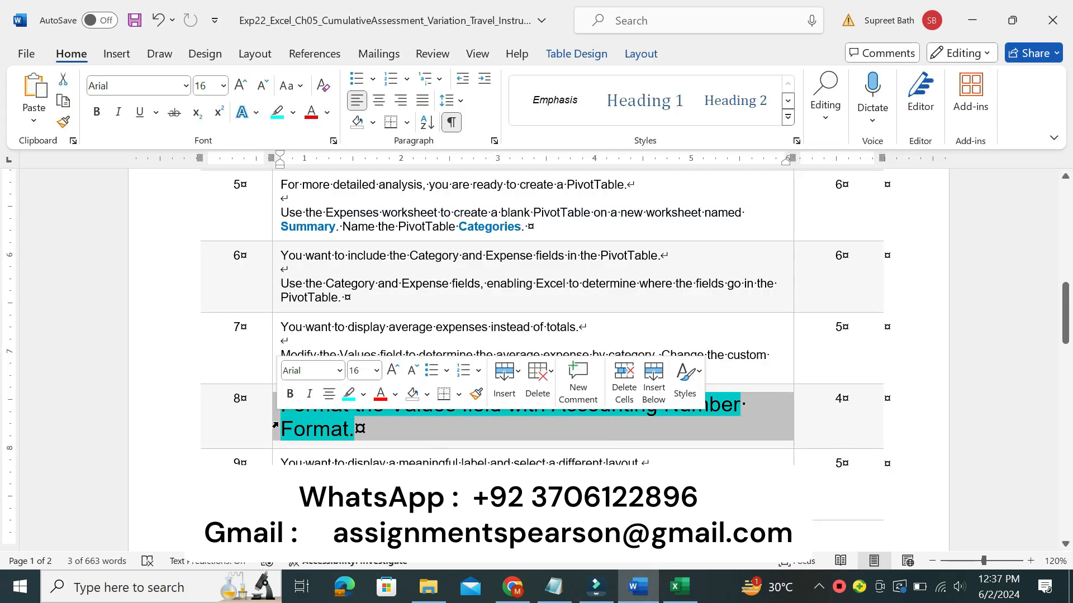
click(377, 371)
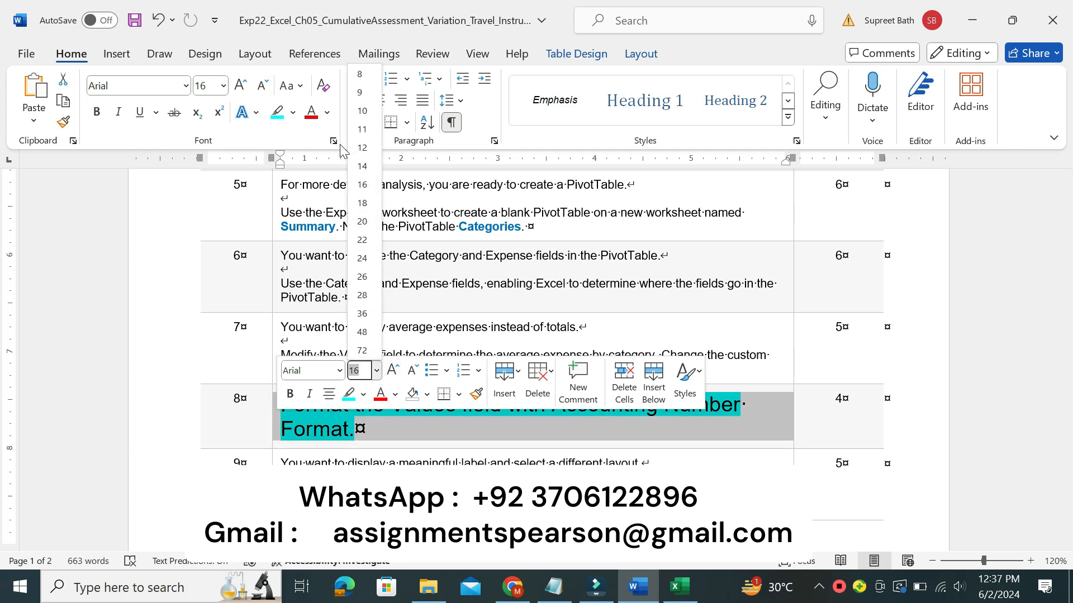
click(360, 93)
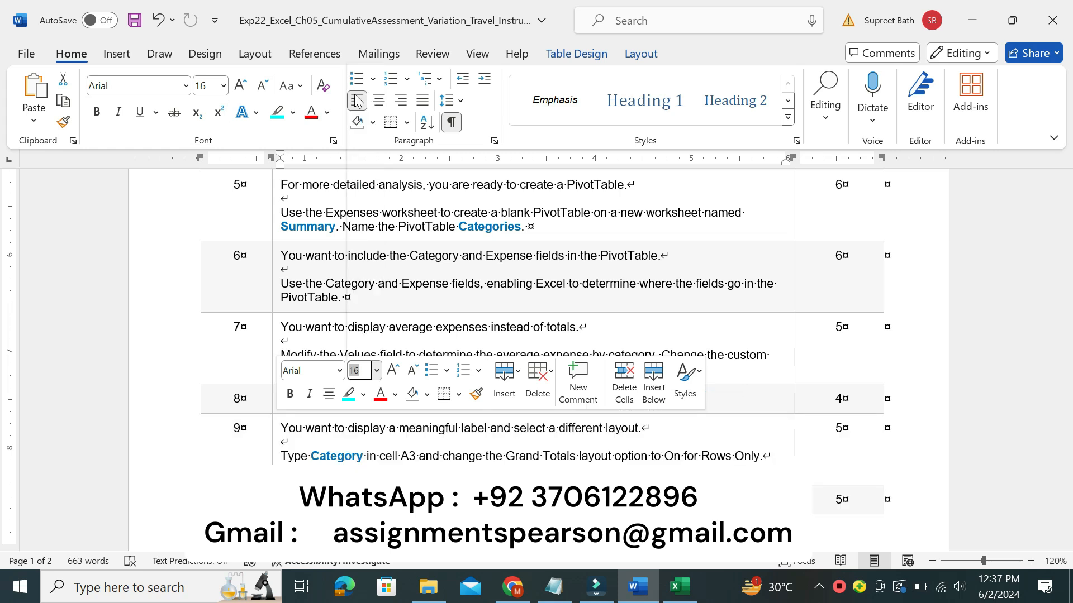
click(293, 112)
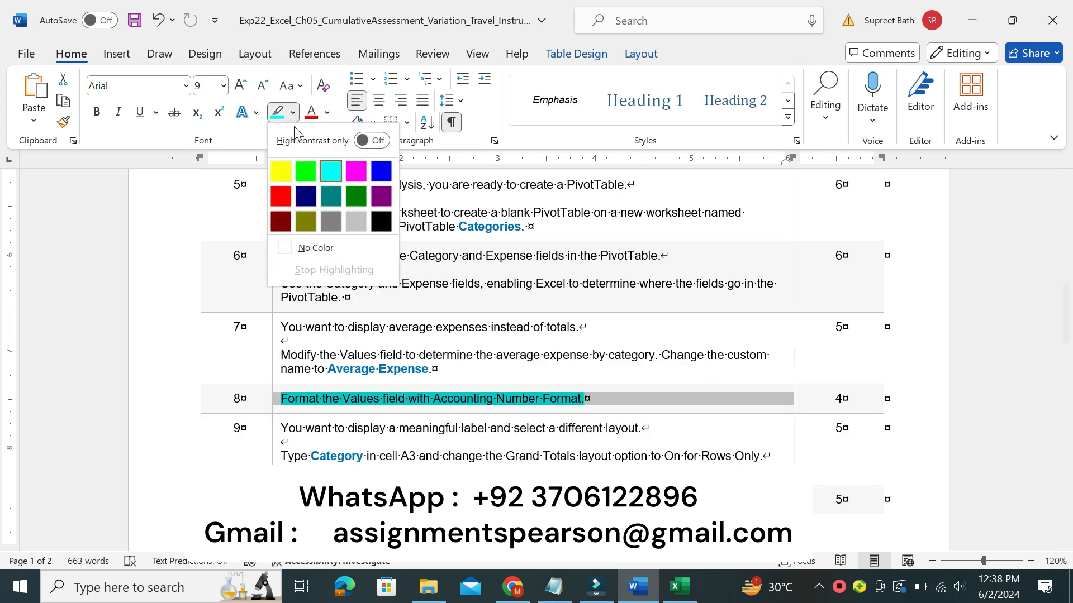
click(319, 248)
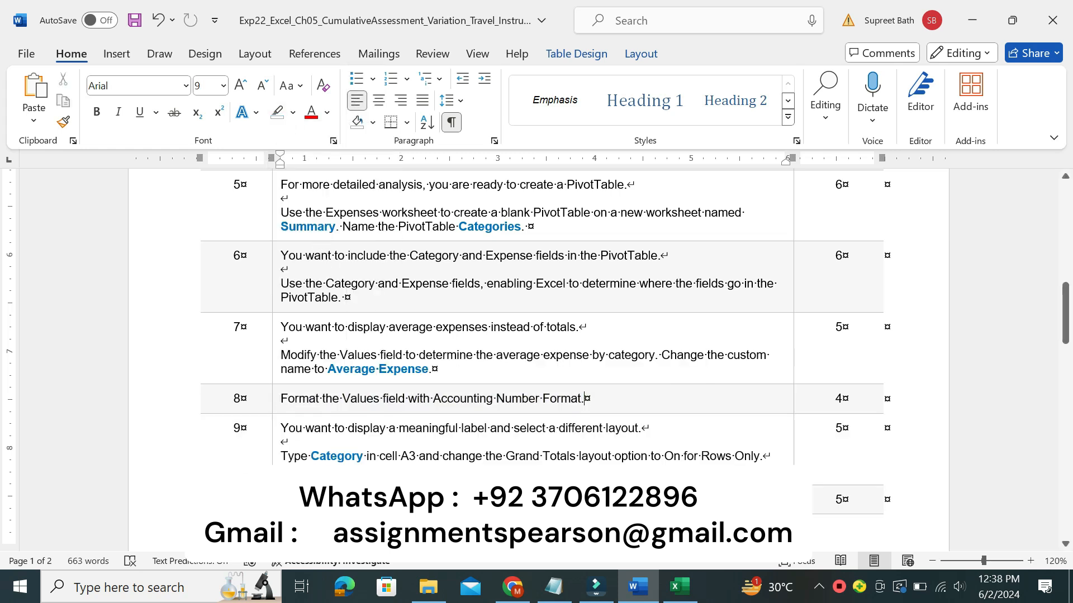
- Enlarge step 9's instruction text to size 14 and highlight it in yellow
click(272, 451)
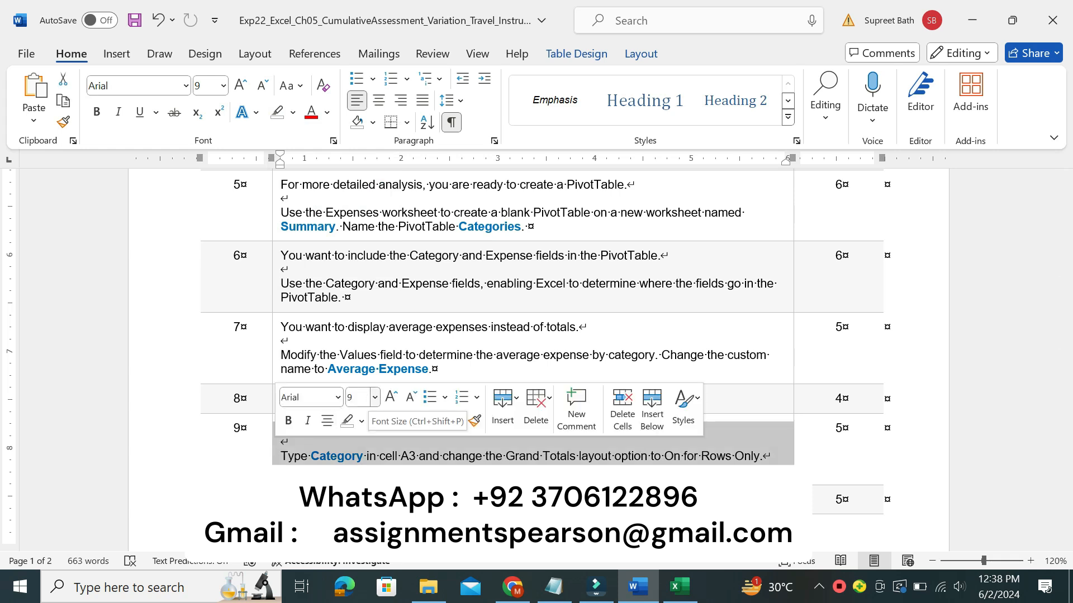
click(375, 397)
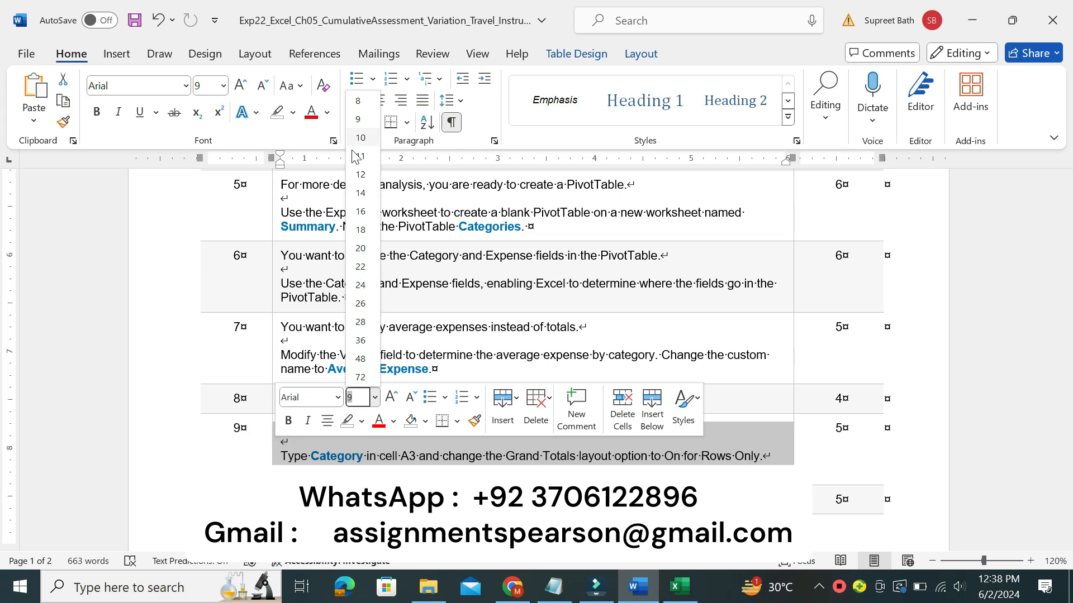
click(360, 193)
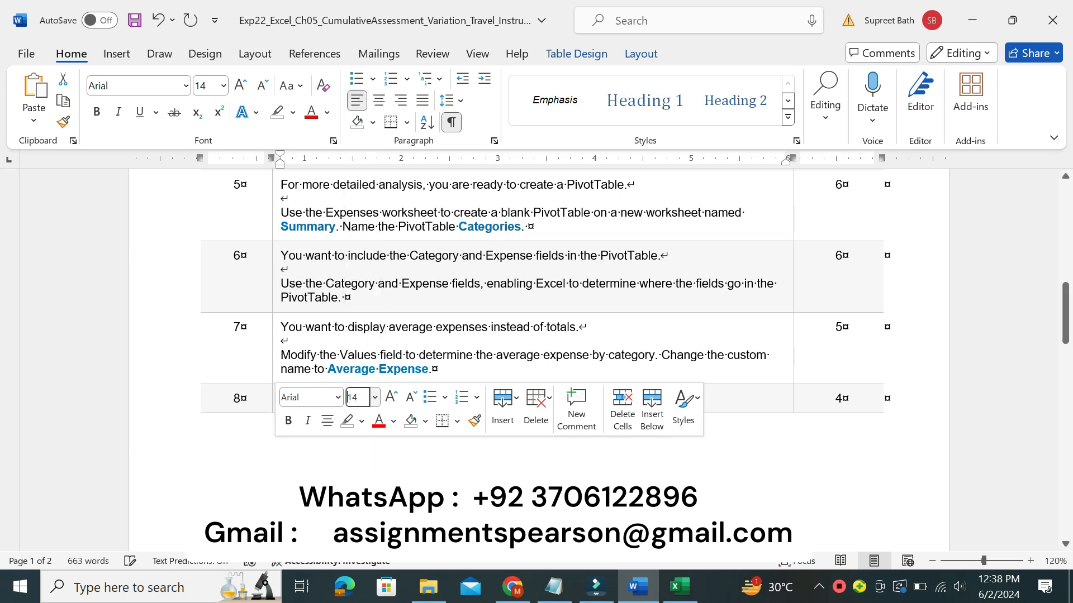
click(293, 113)
click(281, 171)
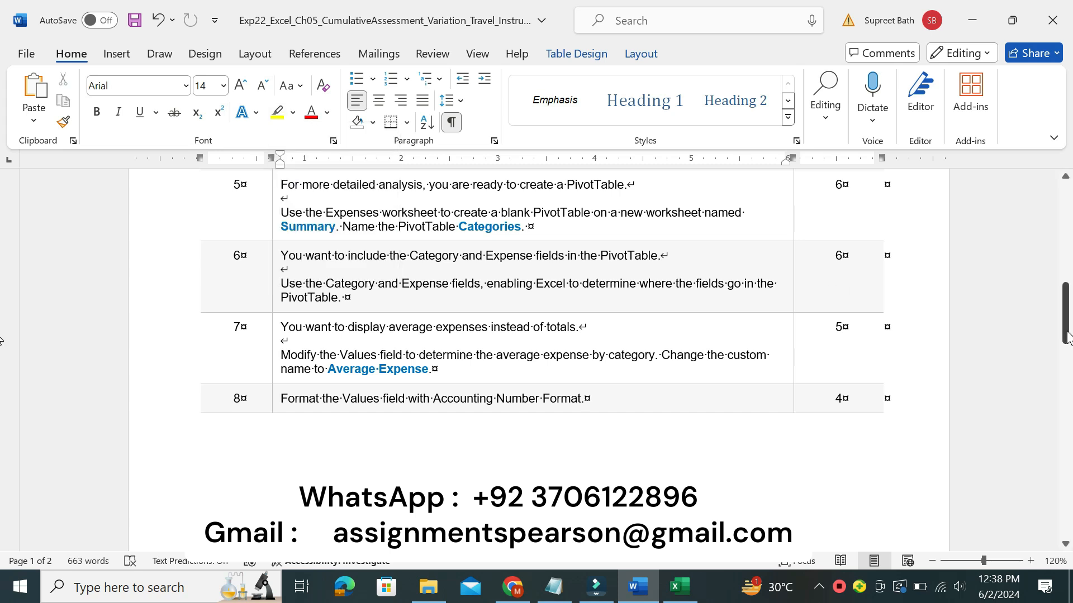
scroll(1066, 337, up, 1)
drag(1066, 337, 1069, 430)
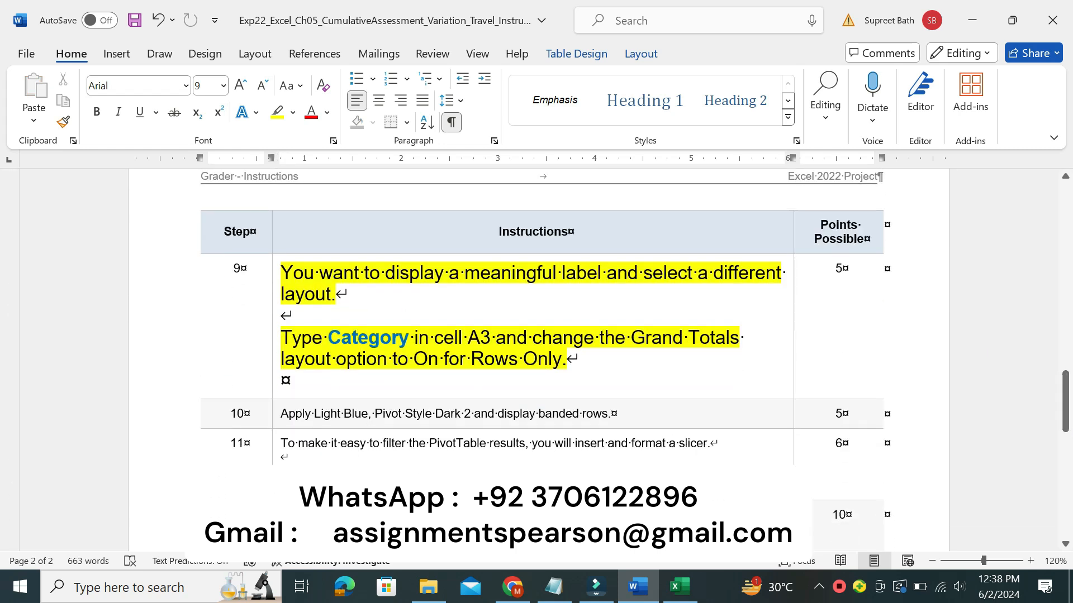
- Select "Category" in step 9, and switch to Excel to check the label in cell A3, leaving its text unchanged
drag(327, 338, 404, 340)
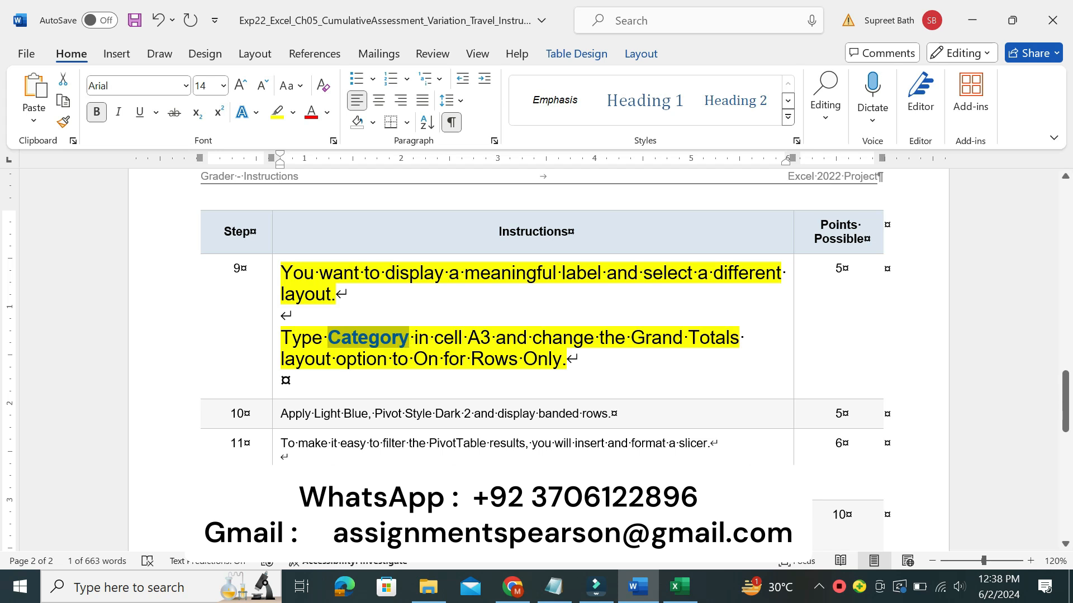
click(679, 587)
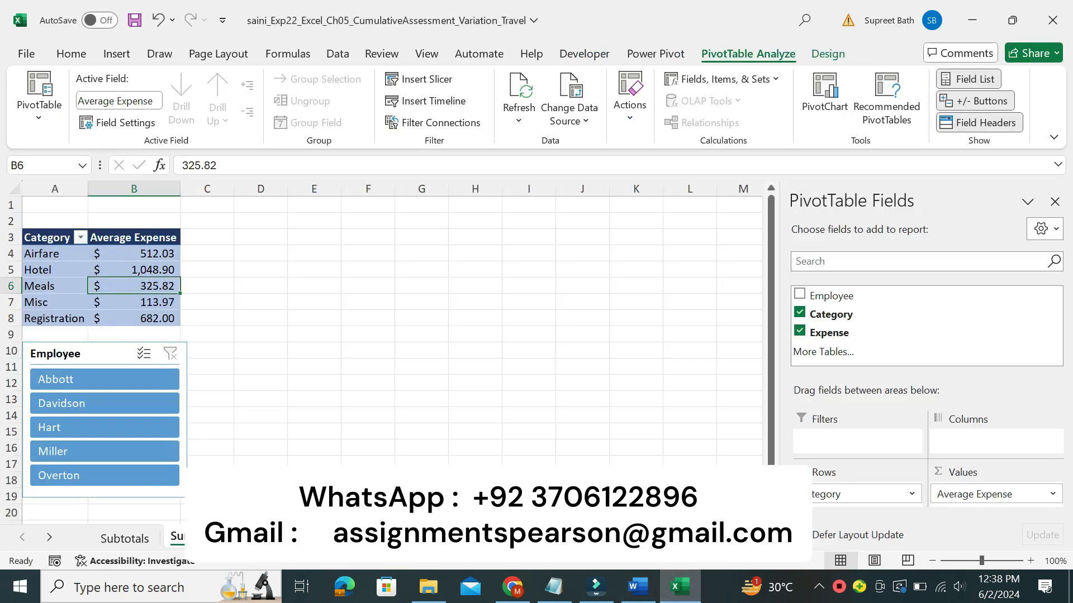
click(32, 237)
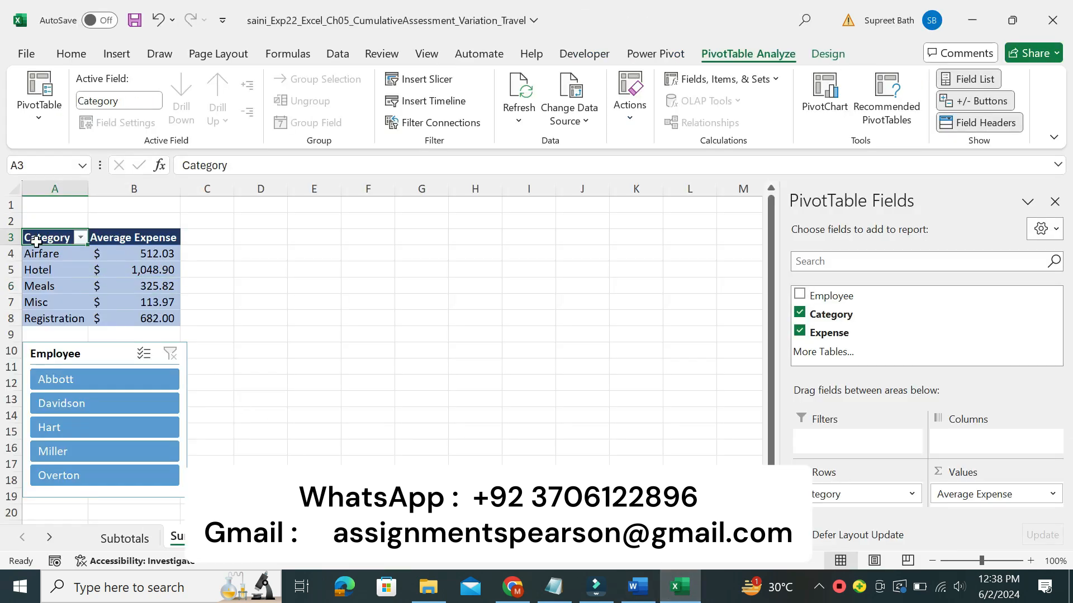
double_click(204, 166)
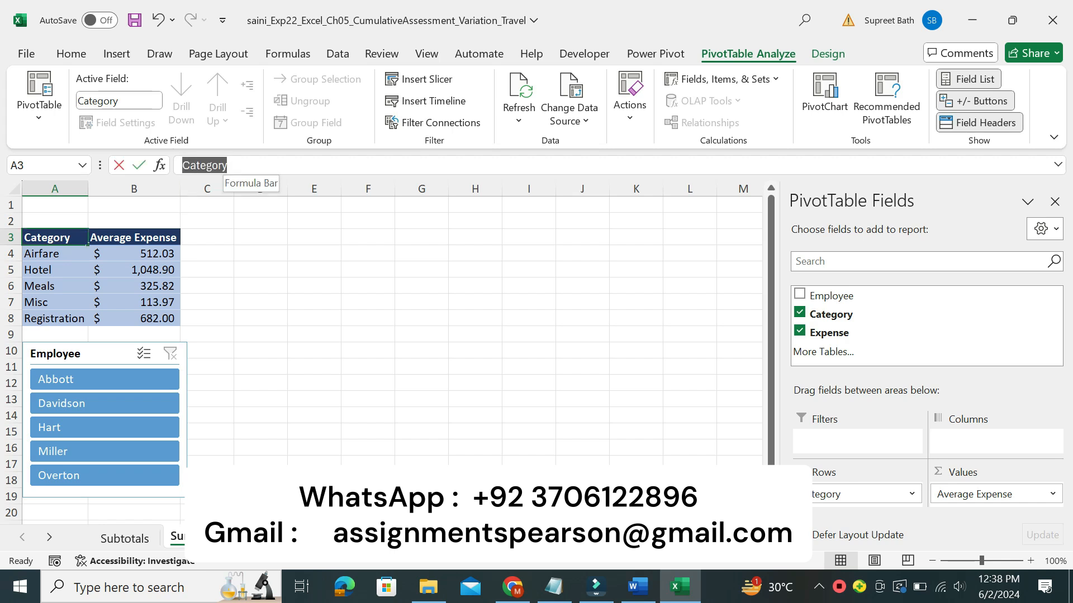
key(End)
key(Return)
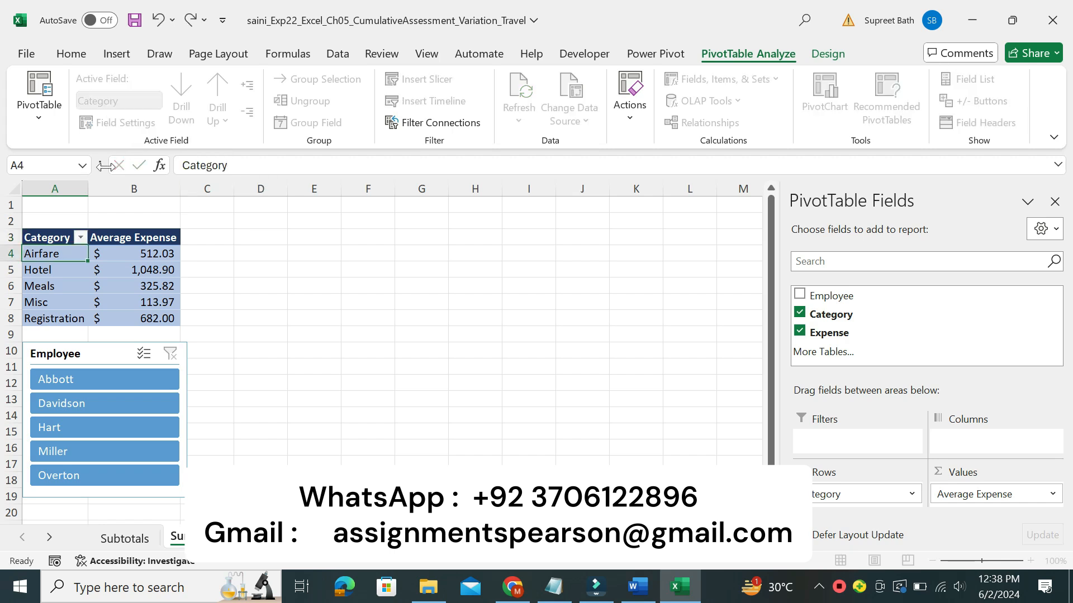